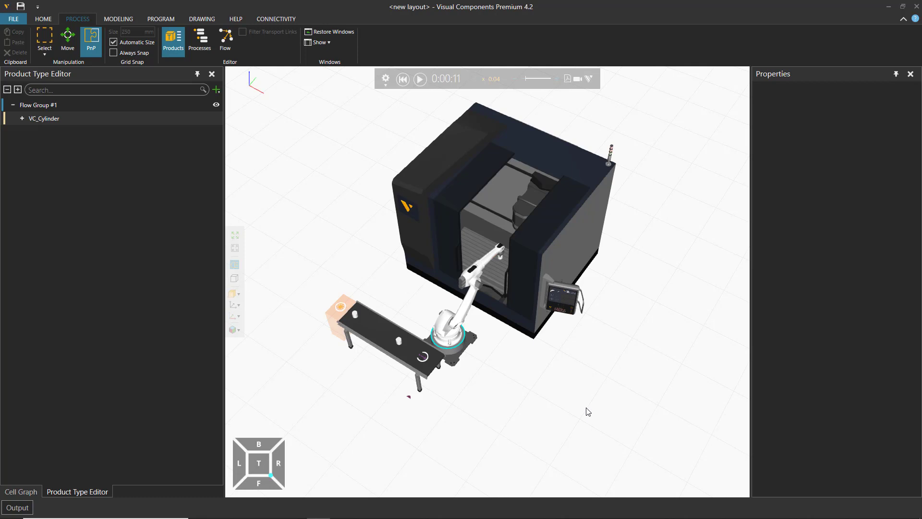
# Step: Reset the machine-tending simulation to its starting state
pyautogui.moveTo(494, 416); pyautogui.dragTo(552, 448, button='right')
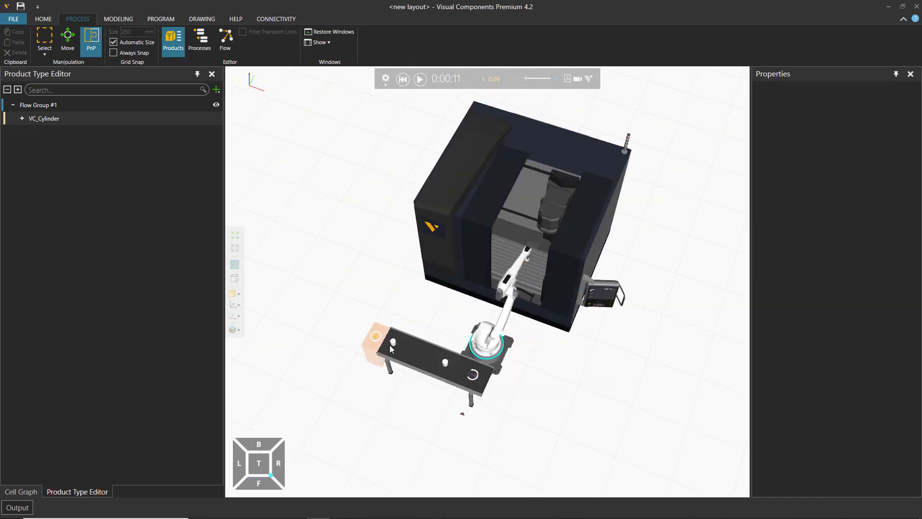
pyautogui.moveTo(364, 268); pyautogui.dragTo(373, 252, button='middle')
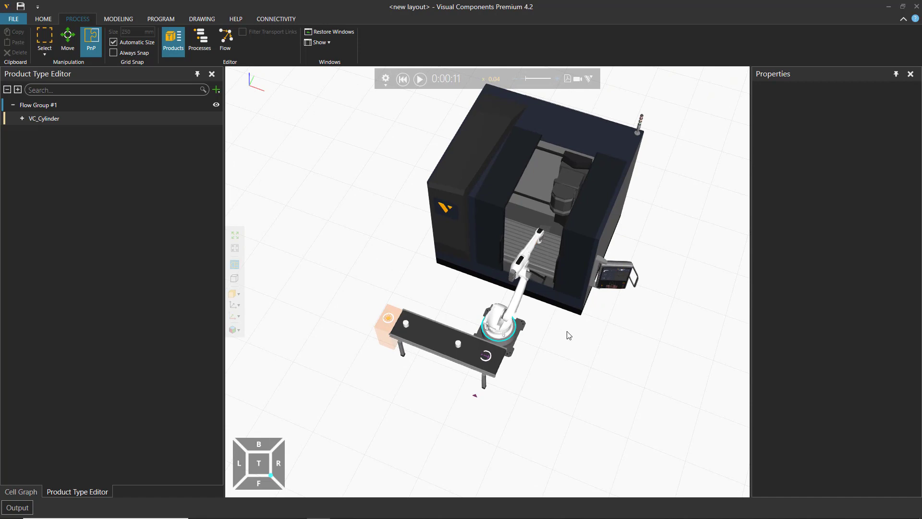
pyautogui.scroll(1, 566, 333)
pyautogui.scroll(2, 550, 356)
pyautogui.moveTo(549, 356); pyautogui.dragTo(497, 355, button='middle')
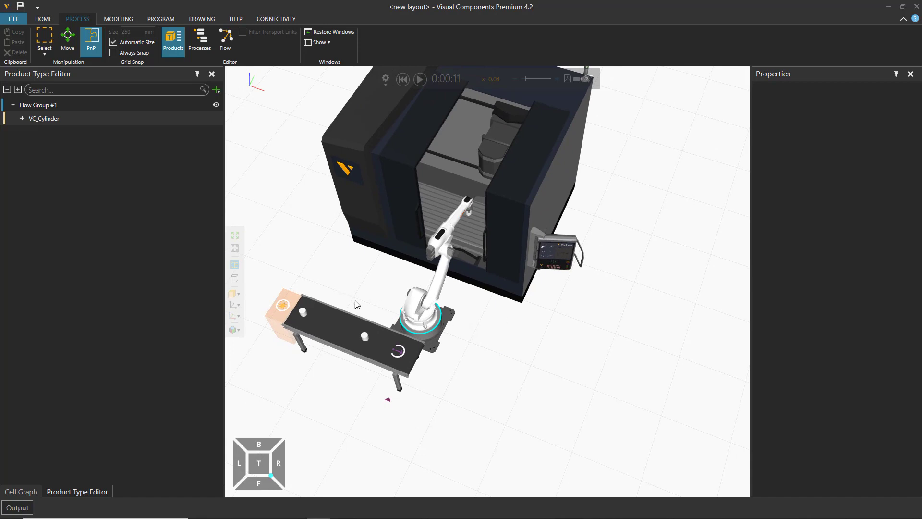
pyautogui.click(403, 78)
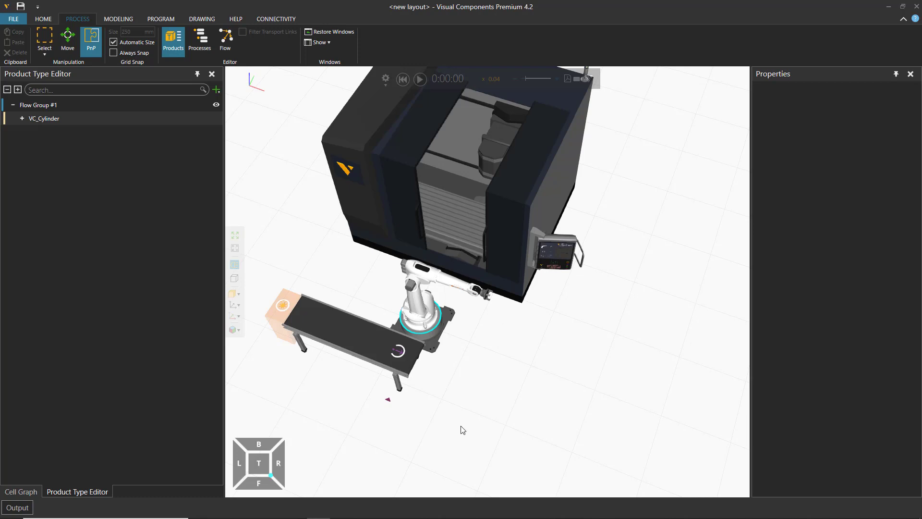
# Step: Add a Conveyor from the Conveyors collection beside the robot, at about X 6578, Y 1285, rotated to Rz -90
pyautogui.click(47, 20)
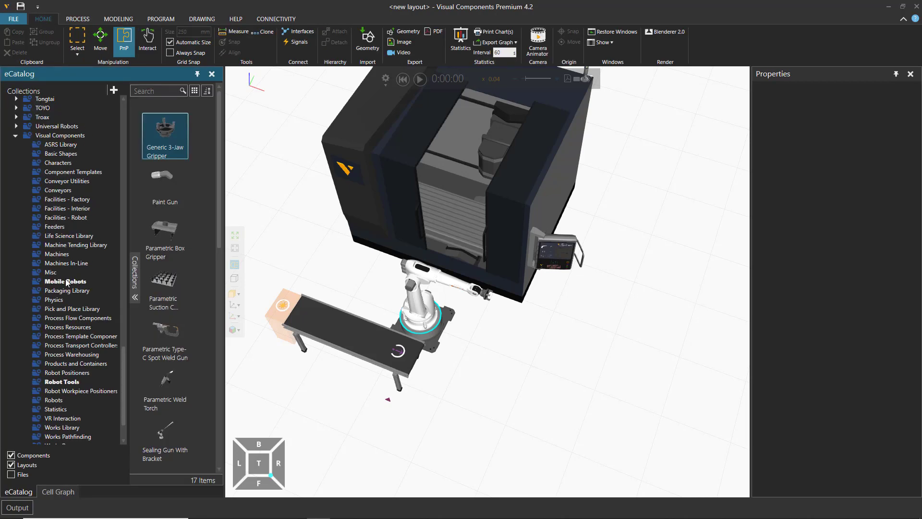
pyautogui.click(59, 190)
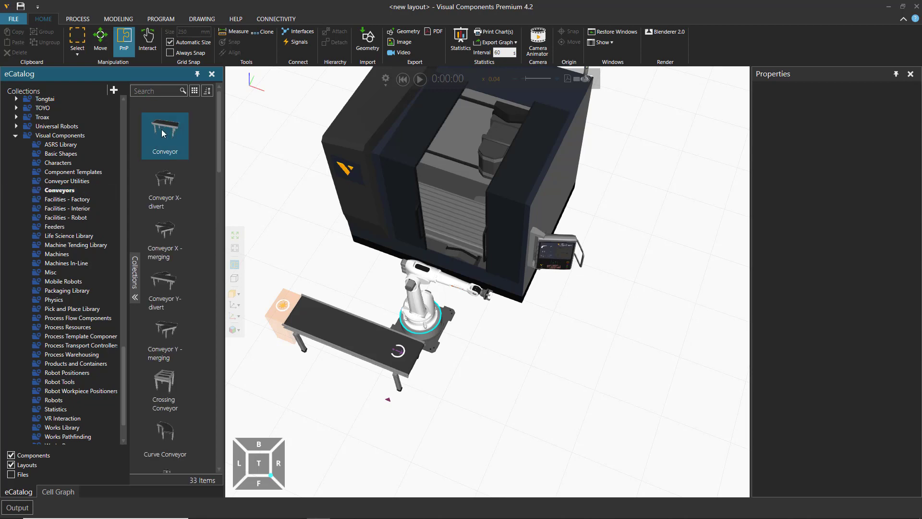
pyautogui.moveTo(165, 134); pyautogui.dragTo(494, 358)
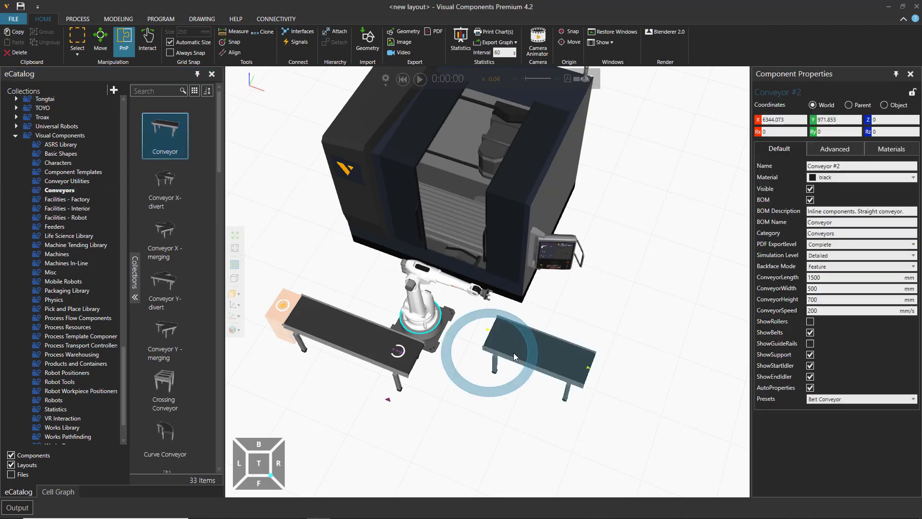
pyautogui.moveTo(562, 364); pyautogui.dragTo(495, 350)
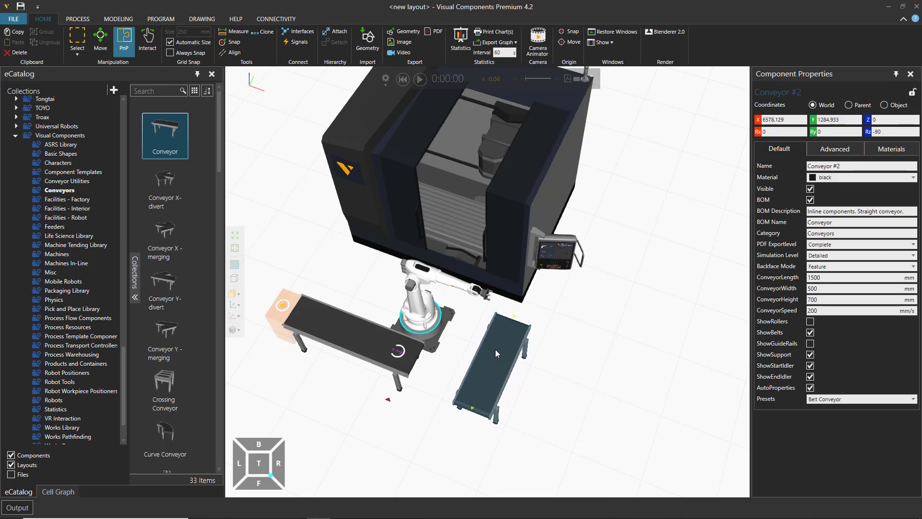
# Step: Set the new conveyor's ConveyorLength to 2000 mm
pyautogui.click(824, 278)
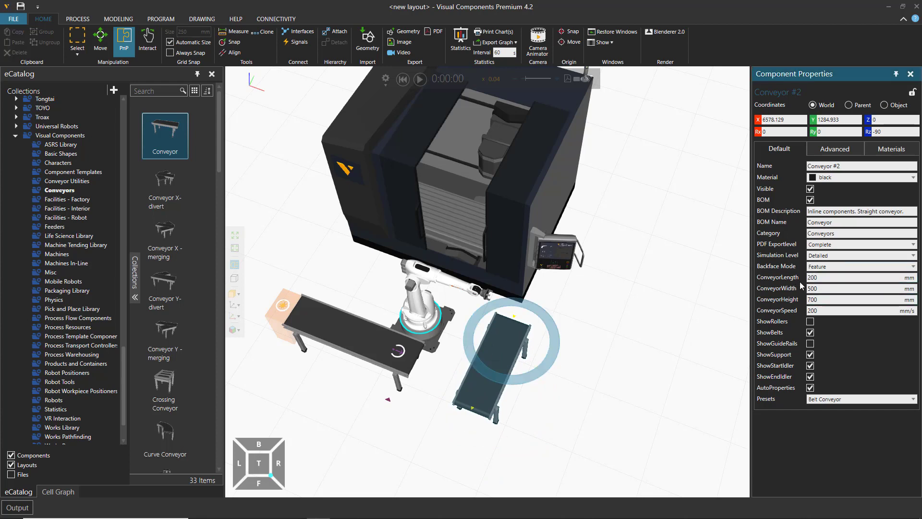
pyautogui.press('Return')
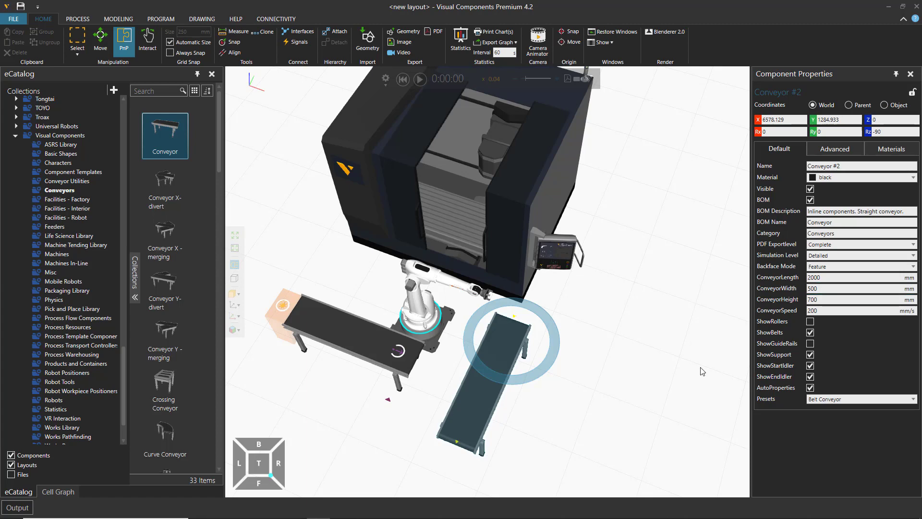
pyautogui.moveTo(588, 422); pyautogui.dragTo(598, 429, button='right')
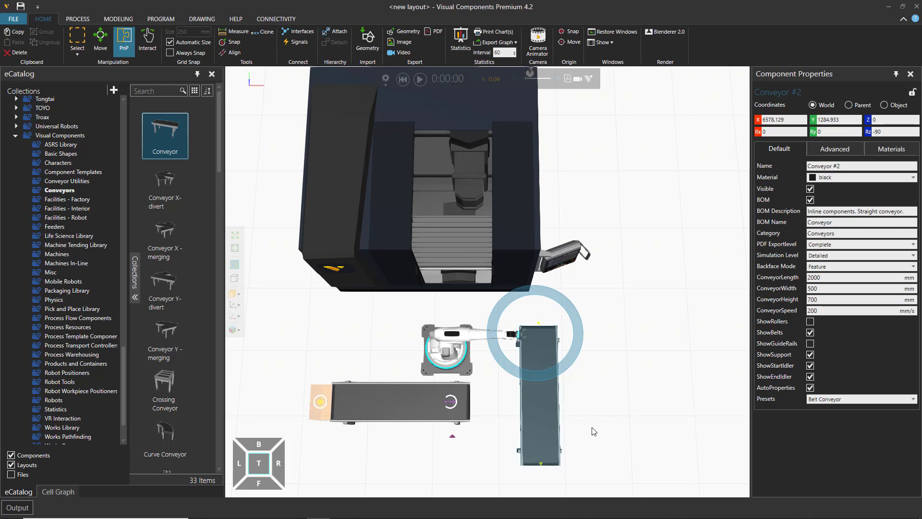
pyautogui.moveTo(594, 431); pyautogui.dragTo(604, 408, button='right')
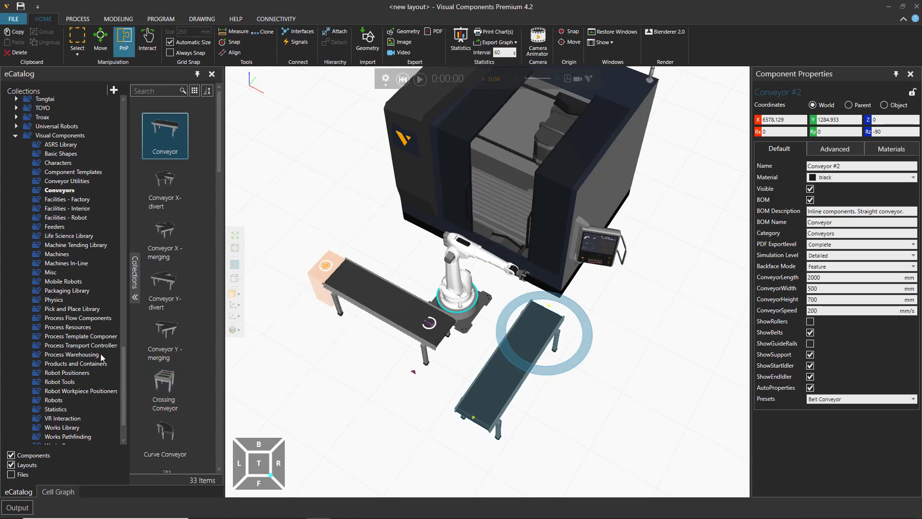
# Step: Add a To Conveyor Process from the Process Flow Components collection to the free floor beside the new conveyor
pyautogui.click(87, 318)
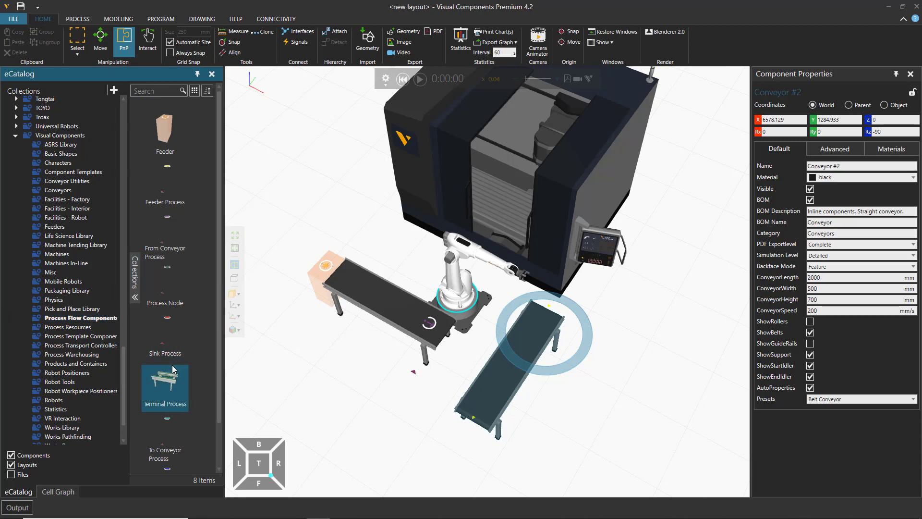
pyautogui.scroll(-1, 171, 364)
pyautogui.moveTo(161, 396)
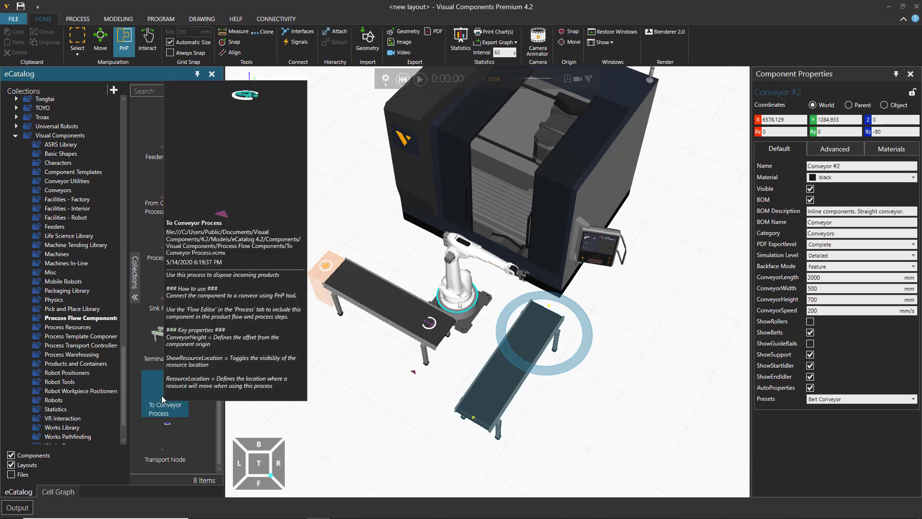
pyautogui.moveTo(162, 396); pyautogui.dragTo(603, 389)
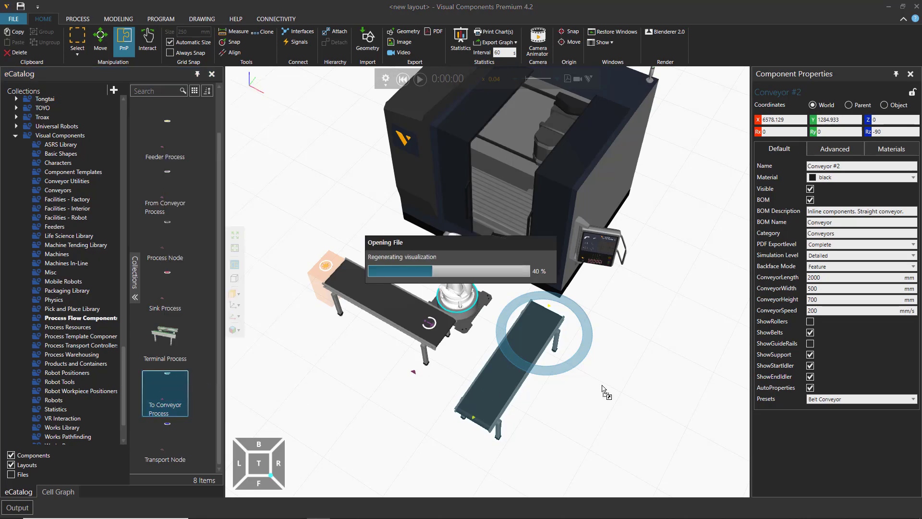
# Step: Snap the To Conveyor Process onto the start of the new conveyor, at the end nearest the milling machine
pyautogui.scroll(3, 576, 370)
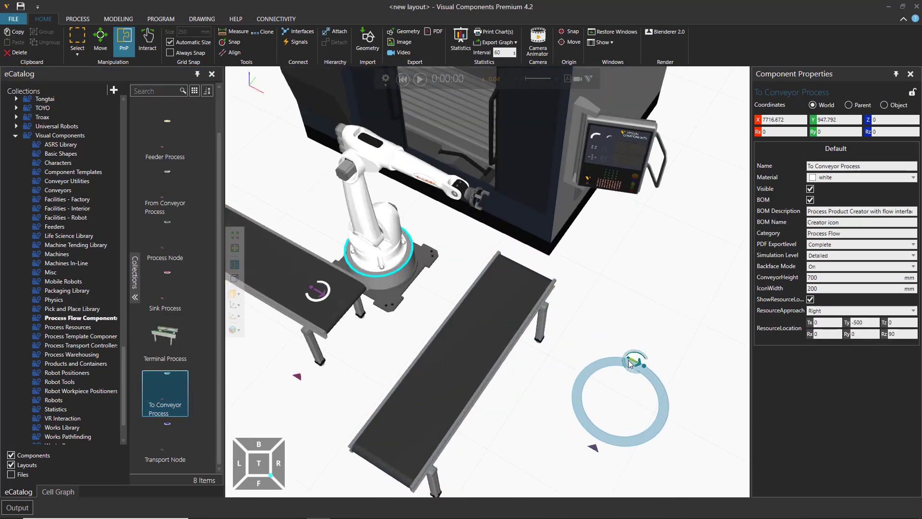
pyautogui.moveTo(630, 362); pyautogui.dragTo(530, 292)
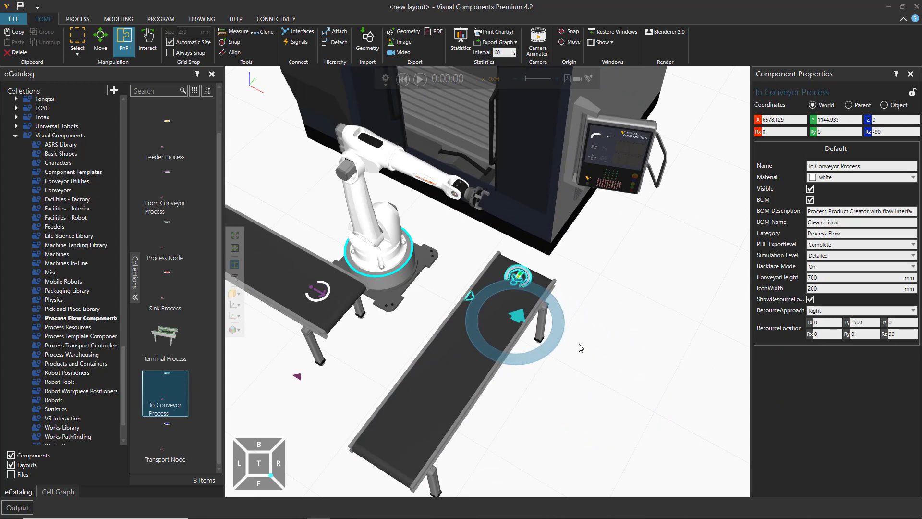
pyautogui.click(607, 367)
pyautogui.moveTo(608, 367); pyautogui.dragTo(619, 398, button='right')
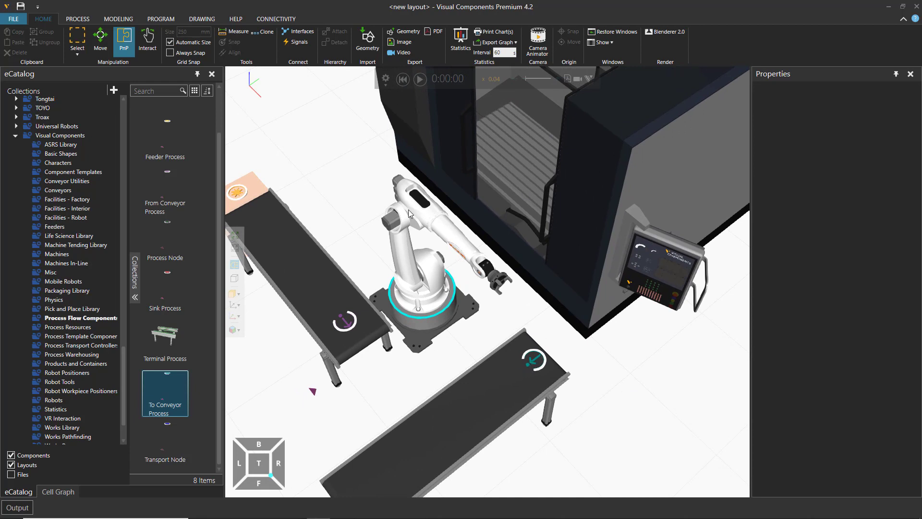
# Step: Display the product flow for Flow Group #1 and keep the Process Flow Editor docked open beneath the 3D view
pyautogui.click(76, 19)
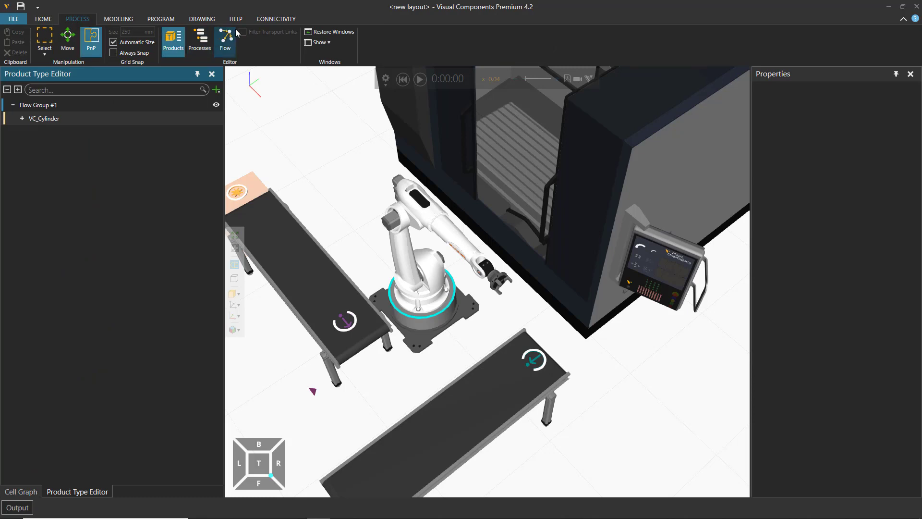
pyautogui.click(228, 43)
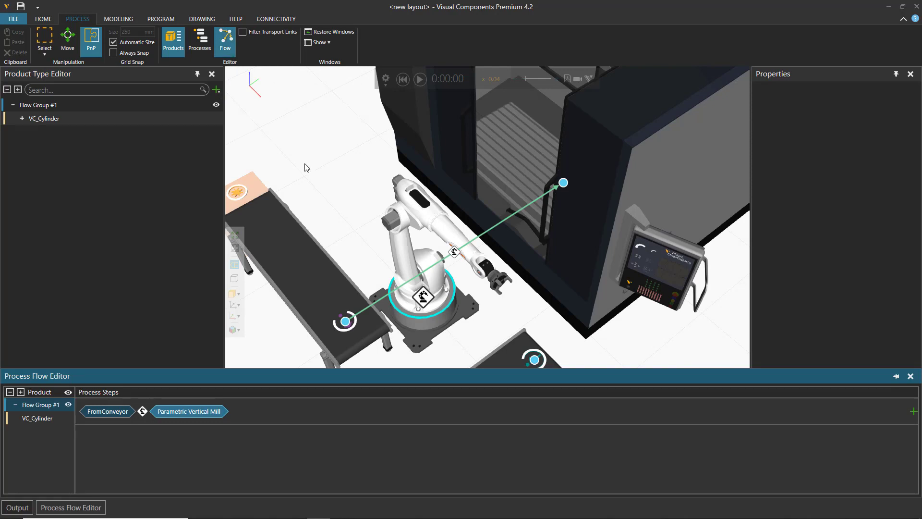
pyautogui.moveTo(341, 192); pyautogui.dragTo(318, 140, button='middle')
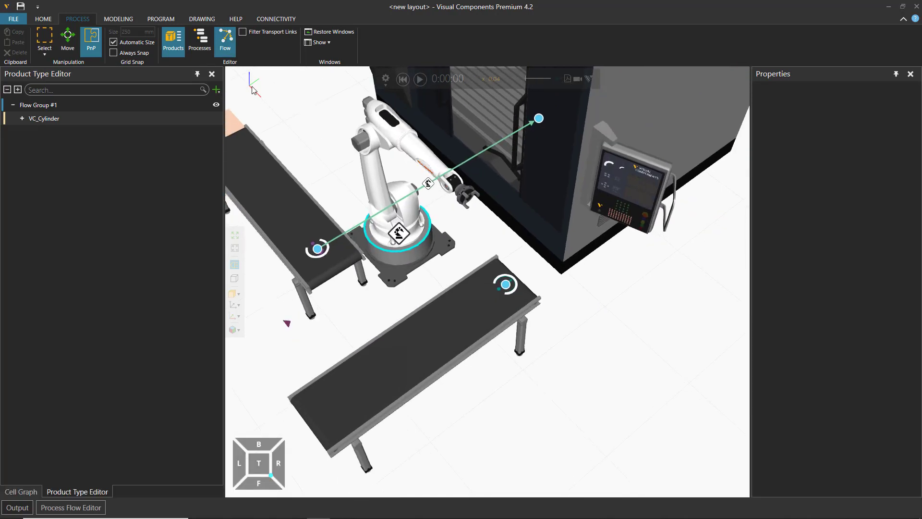
pyautogui.click(72, 508)
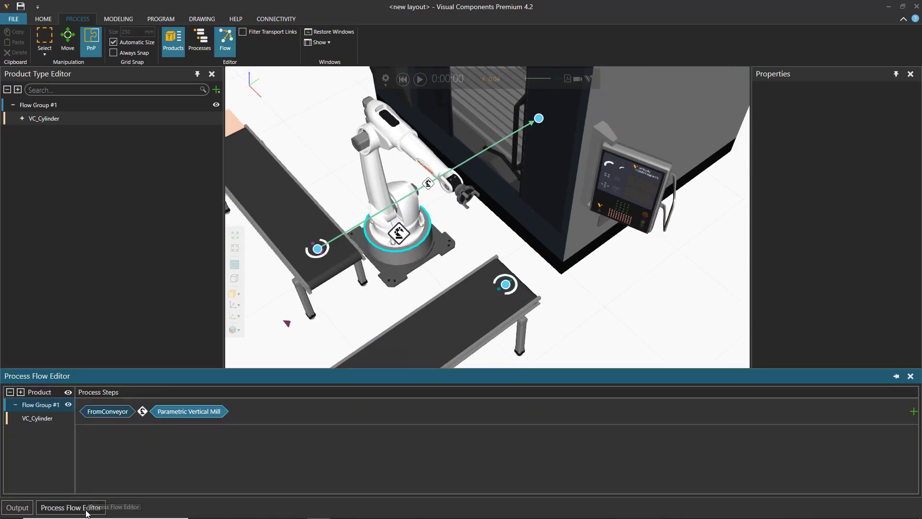
pyautogui.click(896, 376)
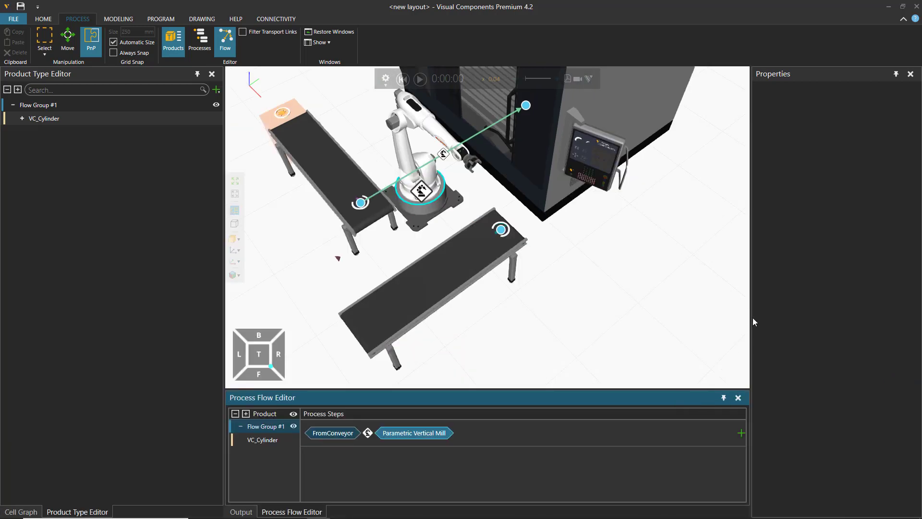
pyautogui.moveTo(757, 308); pyautogui.dragTo(778, 301)
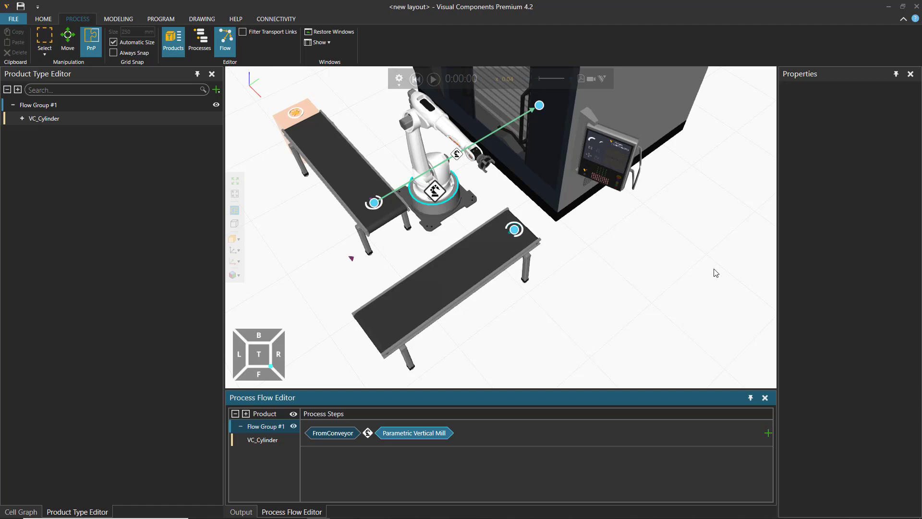
pyautogui.moveTo(623, 277); pyautogui.dragTo(581, 299, button='middle')
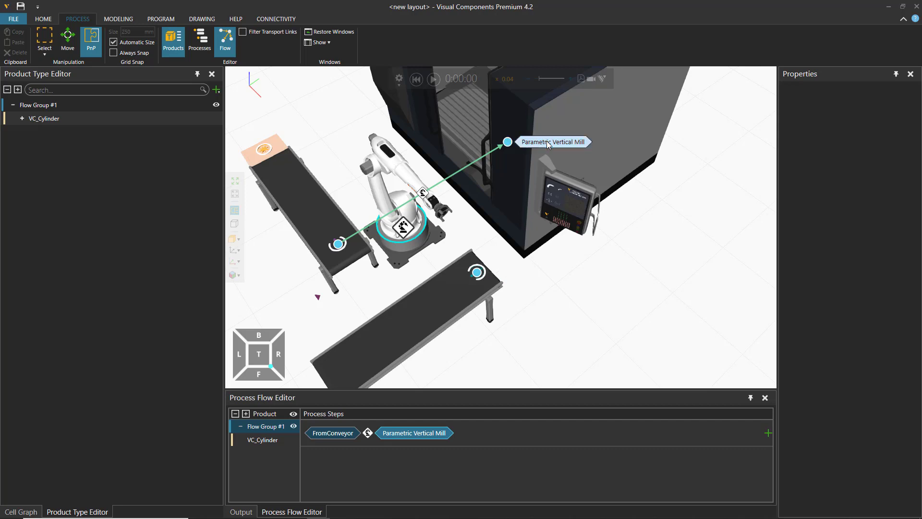
# Step: Try linking the Parametric Vertical Mill to ToConveyor without a robot controller, and inspect the link's transport properties
pyautogui.moveTo(507, 142); pyautogui.dragTo(506, 272)
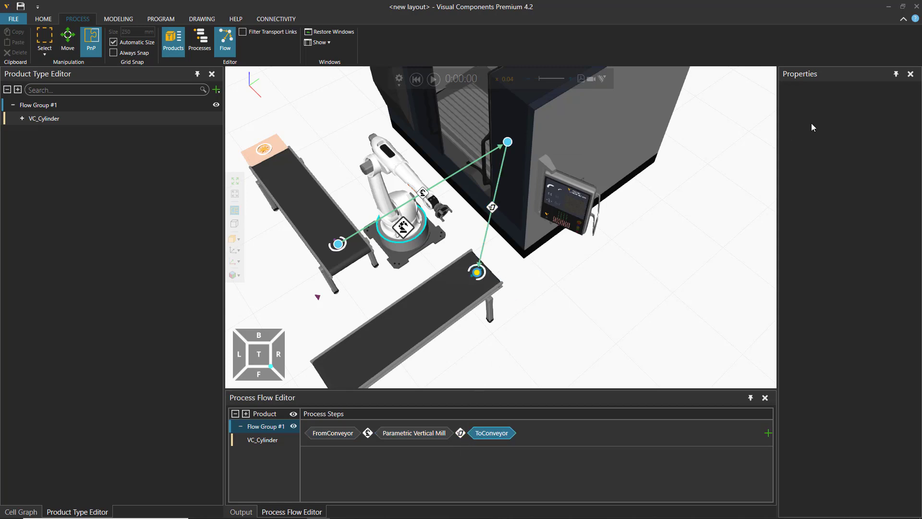
pyautogui.click(489, 210)
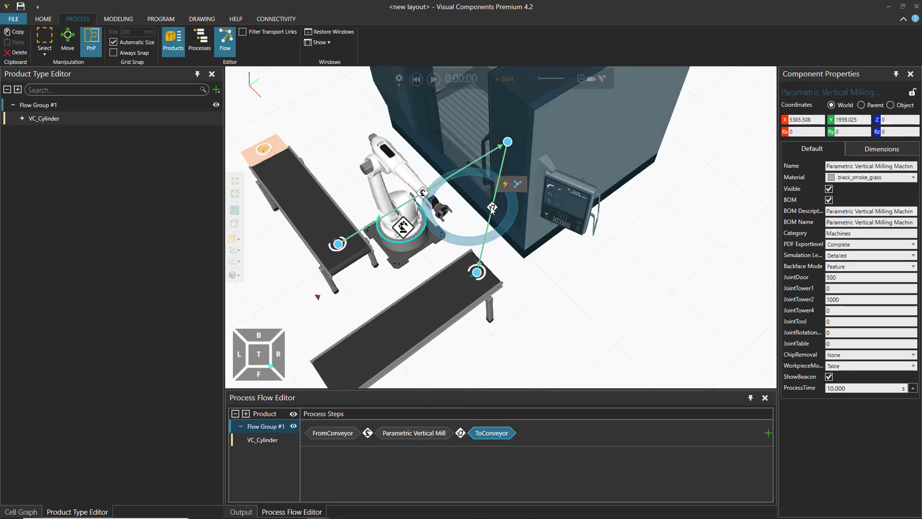
pyautogui.click(491, 209)
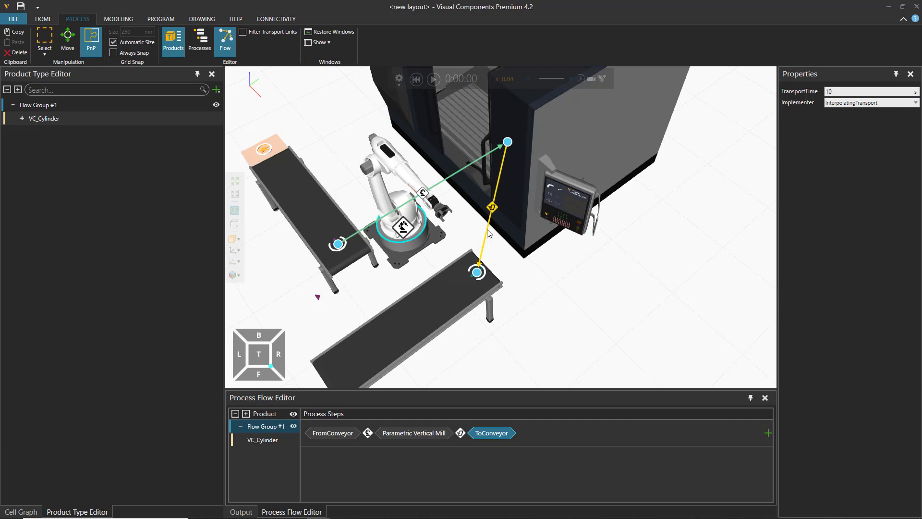
pyautogui.click(509, 254)
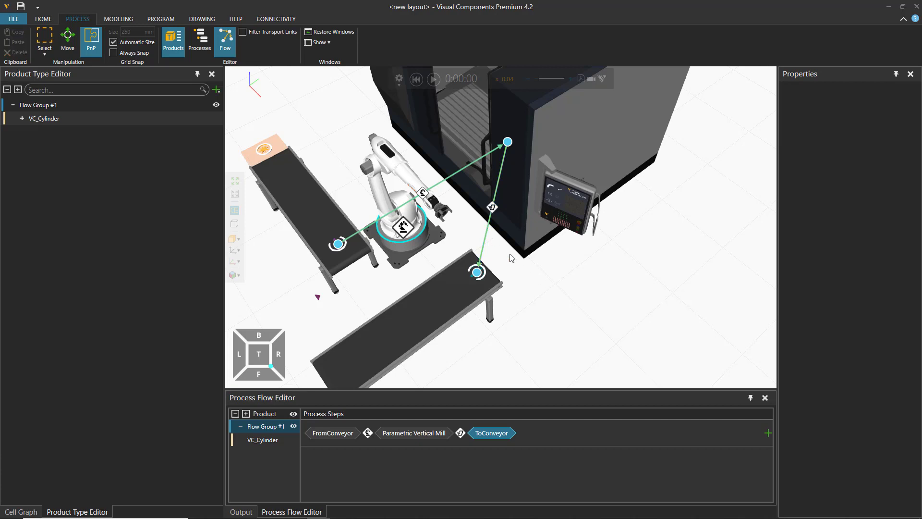
# Step: Delete the ToConveyor step from Flow Group #1's process steps
pyautogui.click(486, 228)
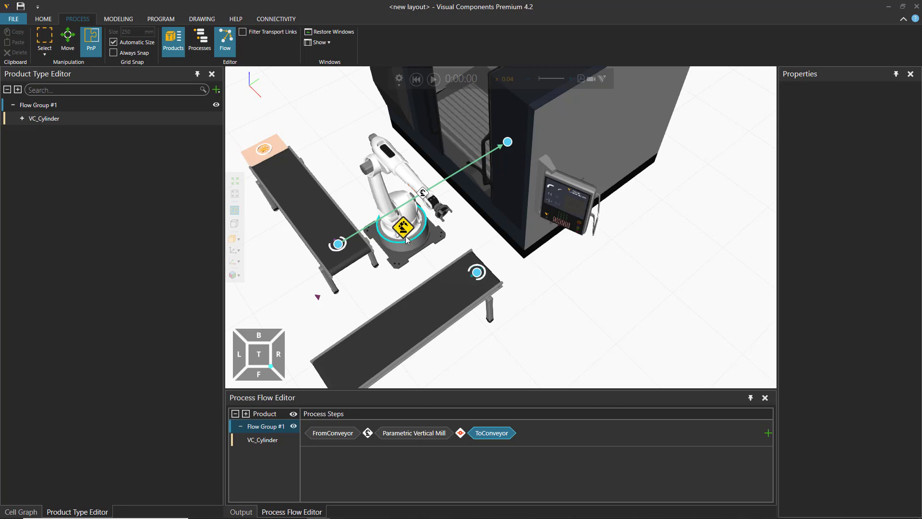
pyautogui.click(497, 434)
pyautogui.press('Delete')
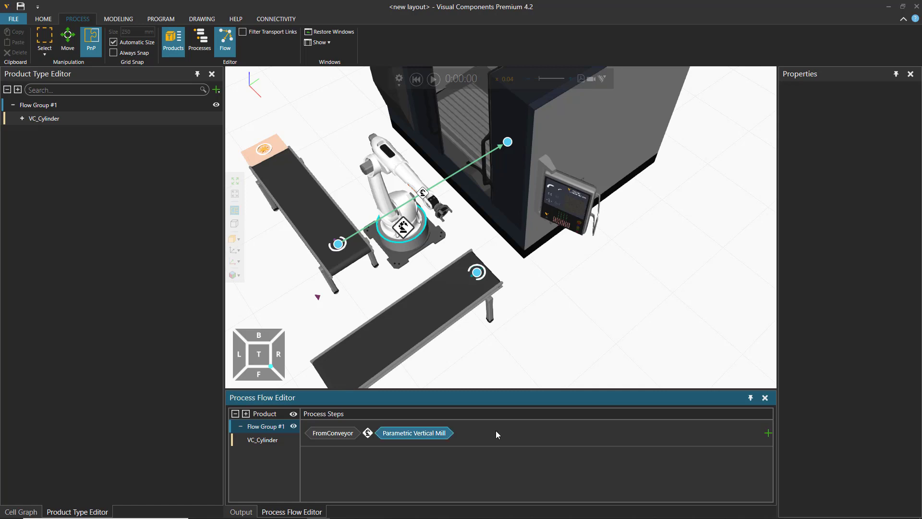
# Step: Link the Parametric Vertical Mill to ToConveyor in Flow Group #1, using the robot's transport controller for the transfer
pyautogui.click(404, 230)
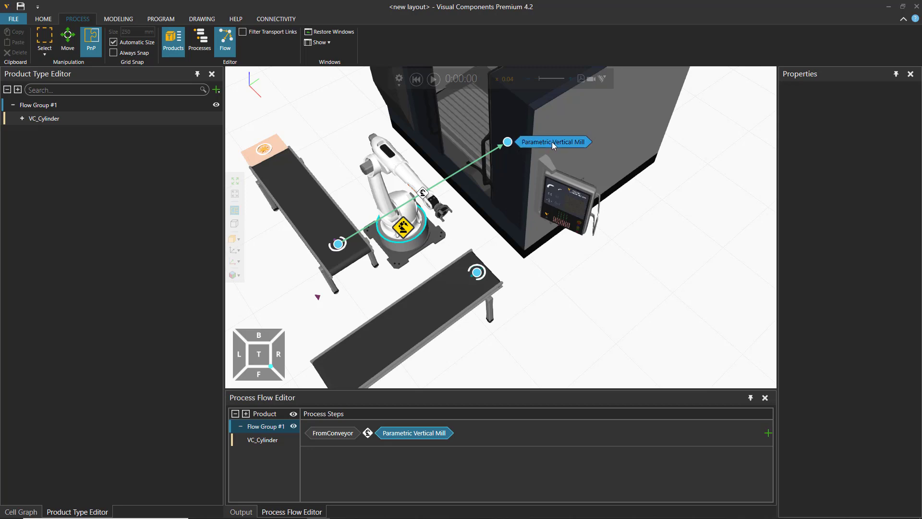
pyautogui.click(552, 142)
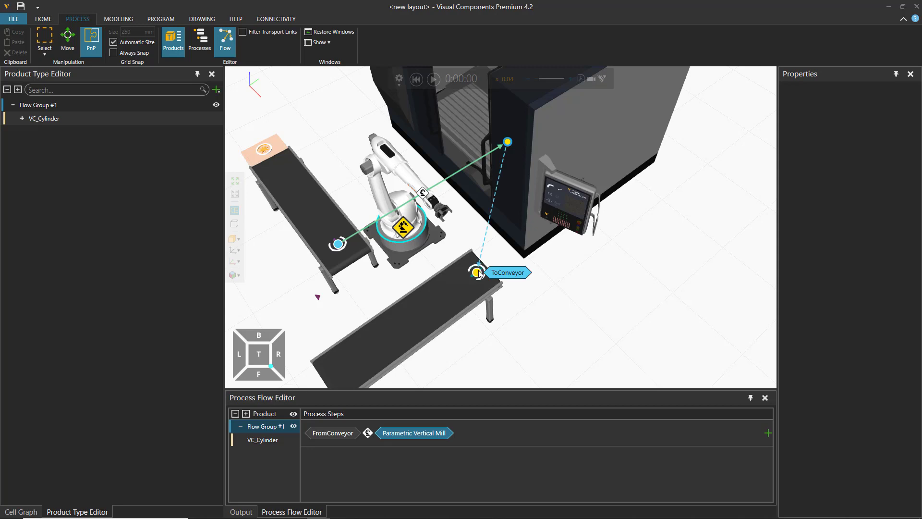
pyautogui.click(512, 276)
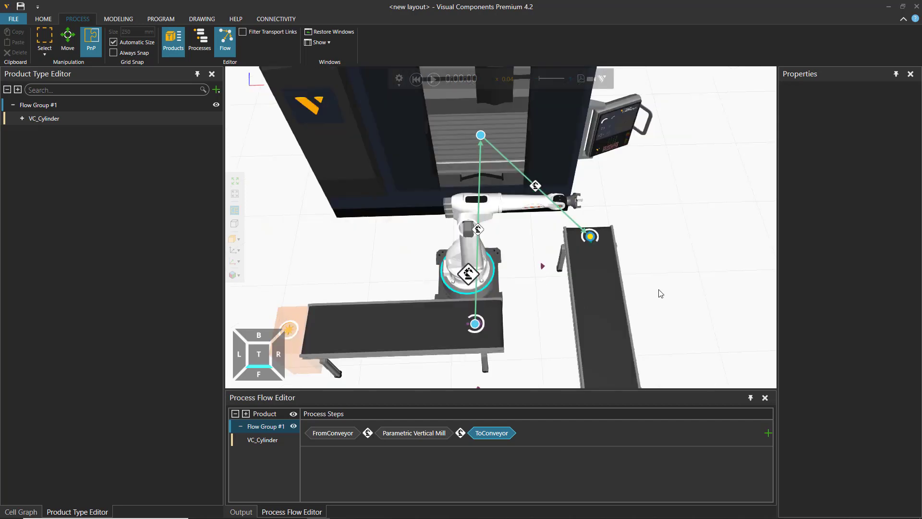
pyautogui.moveTo(673, 296); pyautogui.dragTo(661, 299, button='right')
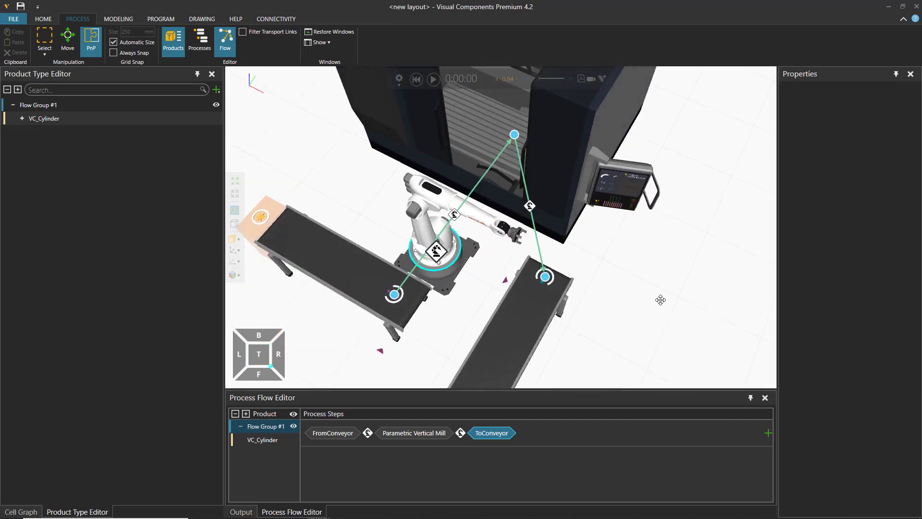
pyautogui.moveTo(641, 268); pyautogui.dragTo(667, 302, button='middle')
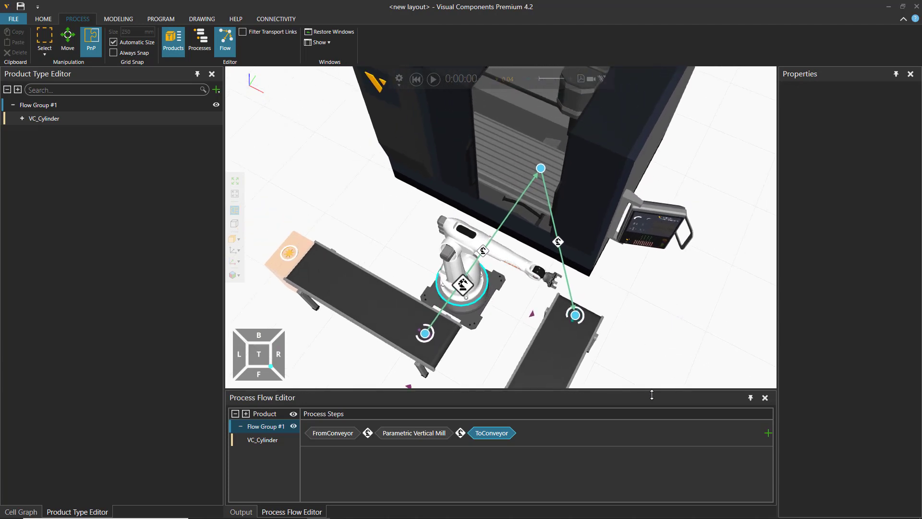
# Step: Shrink the Process Flow Editor and switch the 3D view from the product flow display to the processes overlay
pyautogui.moveTo(652, 394); pyautogui.dragTo(656, 414)
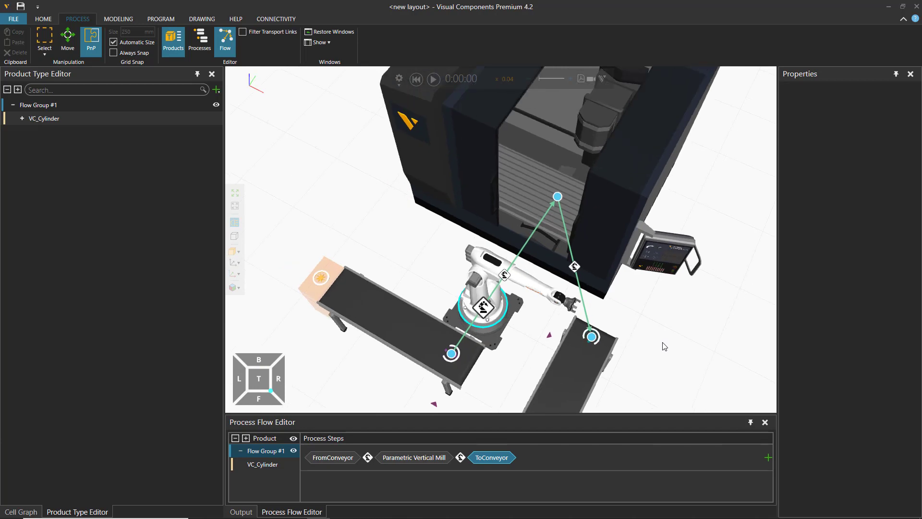
pyautogui.moveTo(664, 346); pyautogui.dragTo(651, 322, button='right')
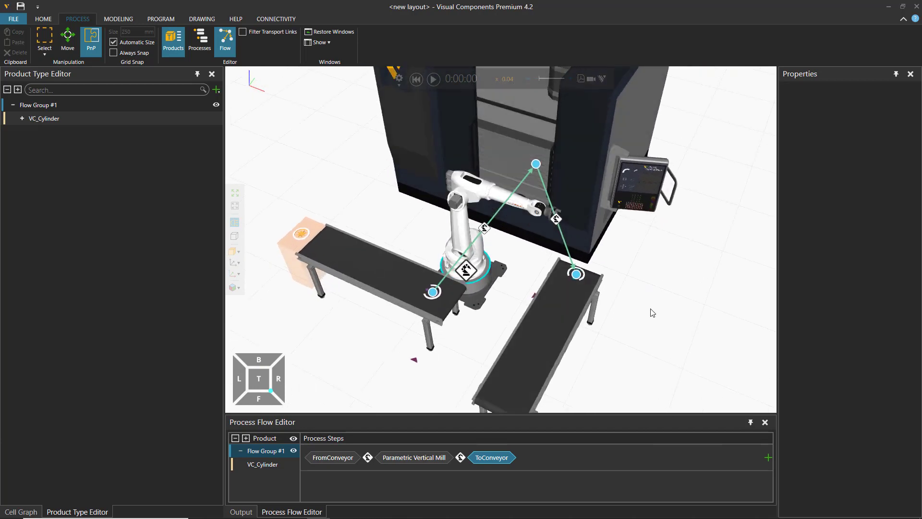
pyautogui.click(200, 45)
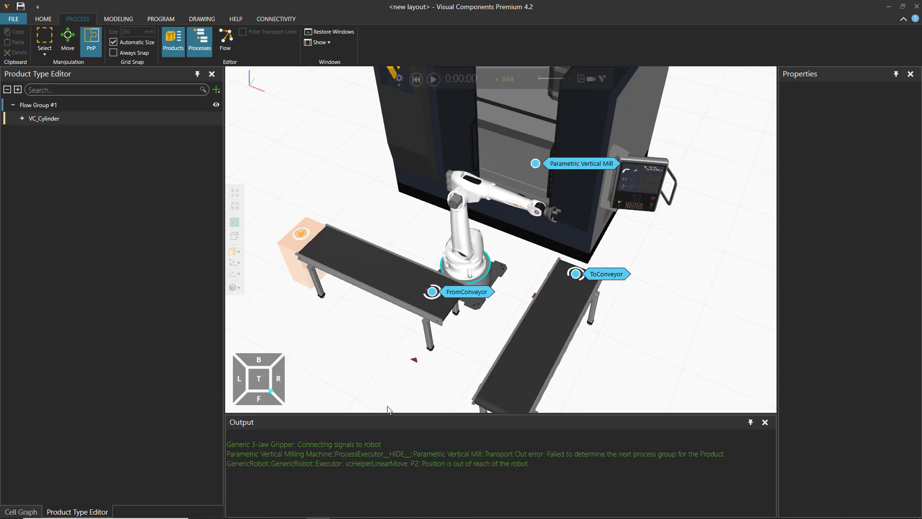
pyautogui.click(203, 38)
# Step: Open the Parametric Vertical Mill's process routine and place its window clear of the machine to examine its statements
pyautogui.moveTo(640, 237); pyautogui.dragTo(665, 315, button='middle')
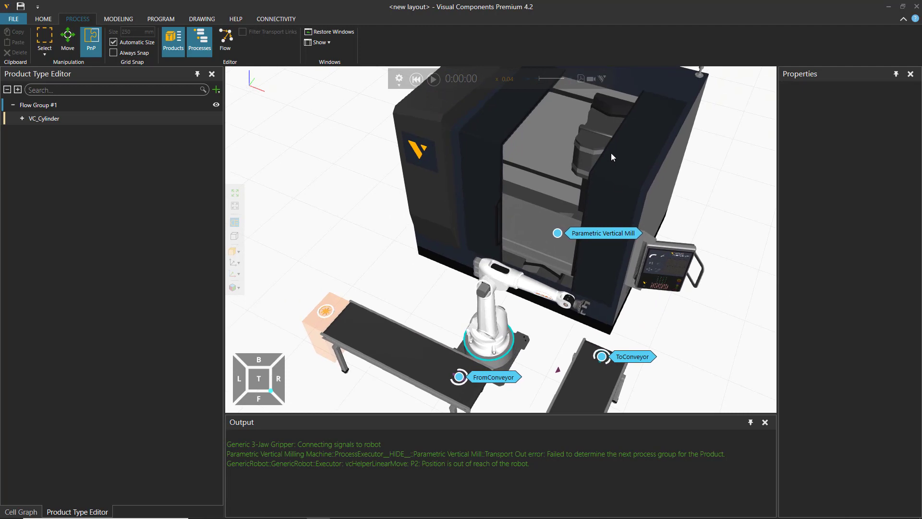
pyautogui.doubleClick(610, 233)
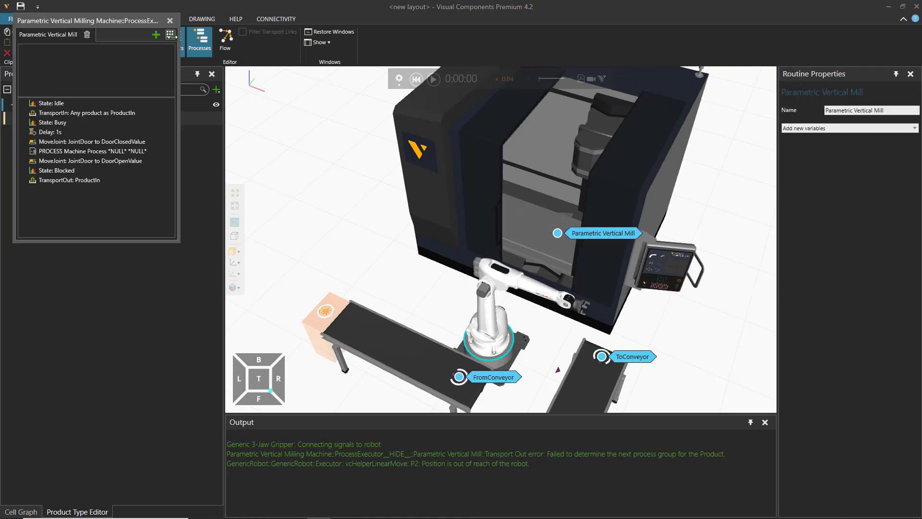
pyautogui.moveTo(93, 25); pyautogui.dragTo(336, 112)
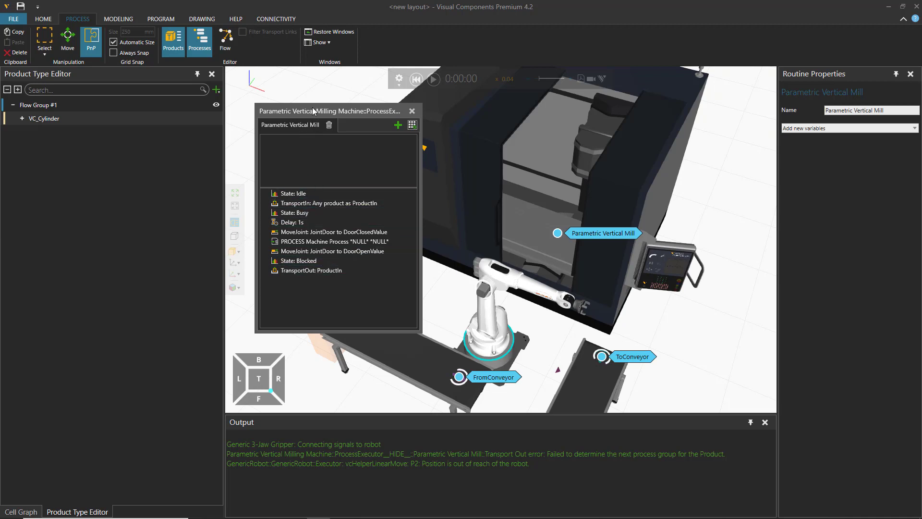
pyautogui.moveTo(316, 111); pyautogui.dragTo(223, 144)
pyautogui.click(433, 78)
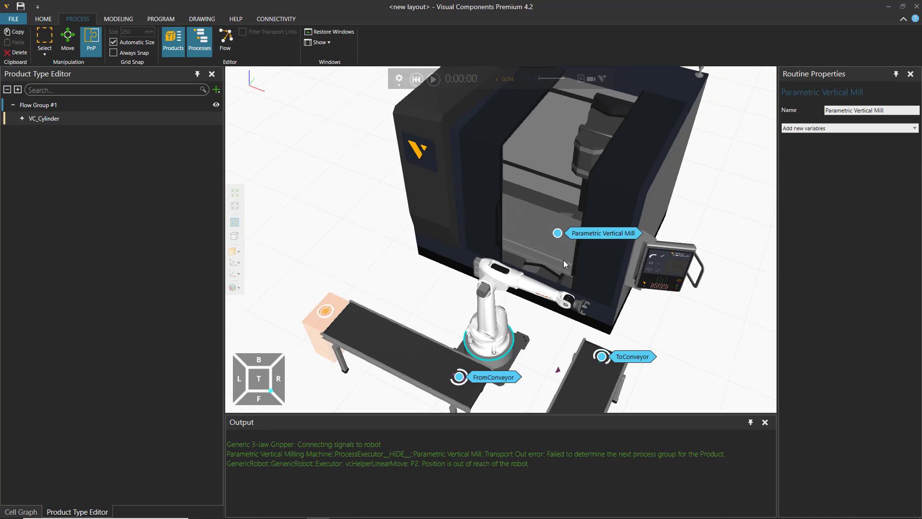
pyautogui.doubleClick(604, 233)
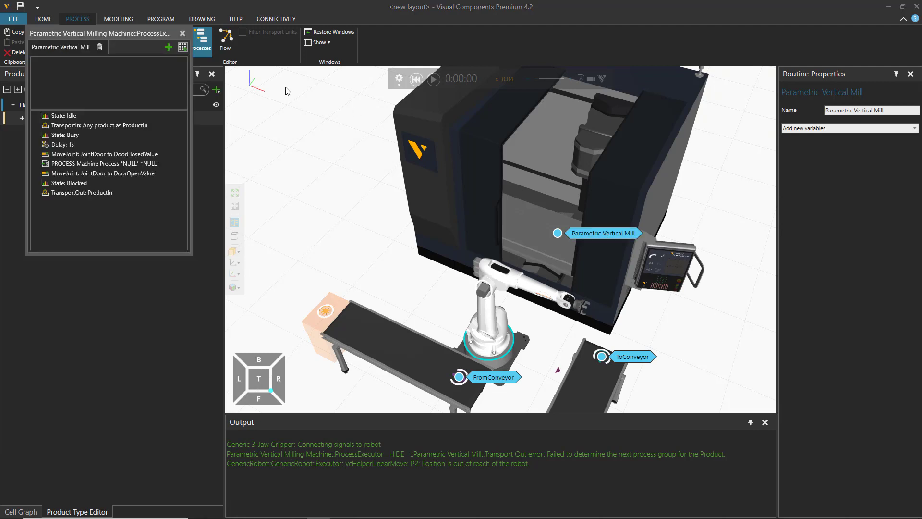
pyautogui.moveTo(114, 34); pyautogui.dragTo(258, 146)
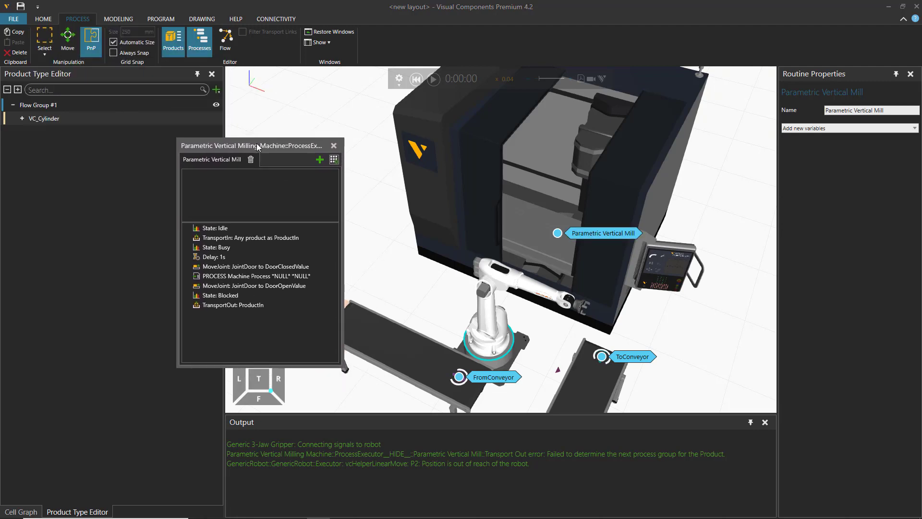
# Step: Open the ToConveyor process routine next to the mill's routine and examine its transport statements
pyautogui.doubleClick(632, 356)
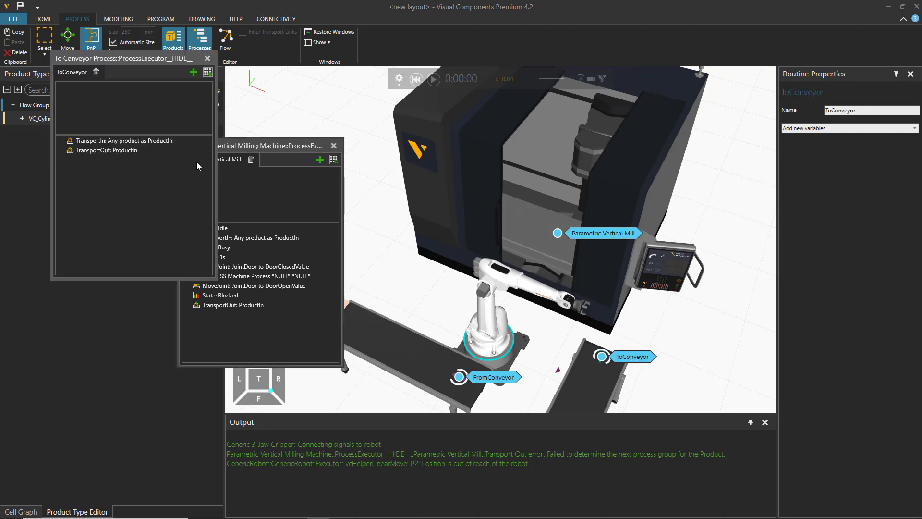
pyautogui.moveTo(122, 57); pyautogui.dragTo(142, 219)
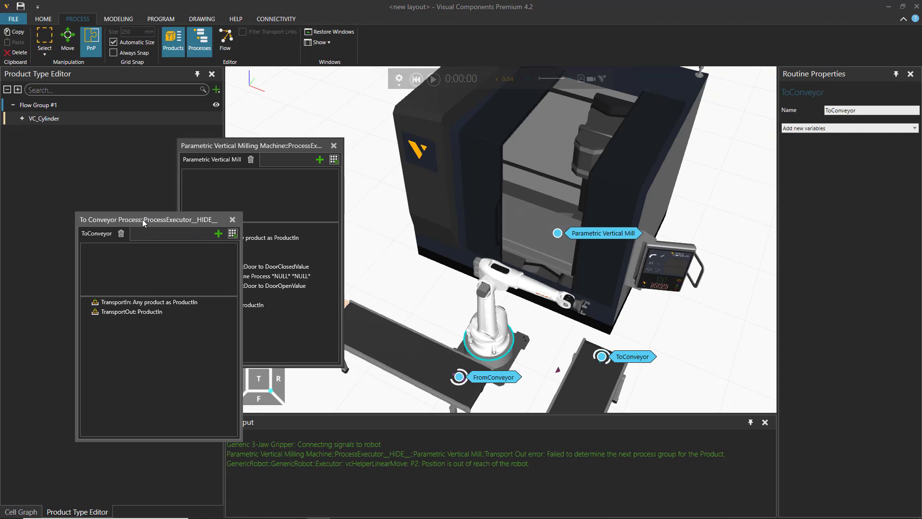
pyautogui.moveTo(143, 219); pyautogui.dragTo(111, 100)
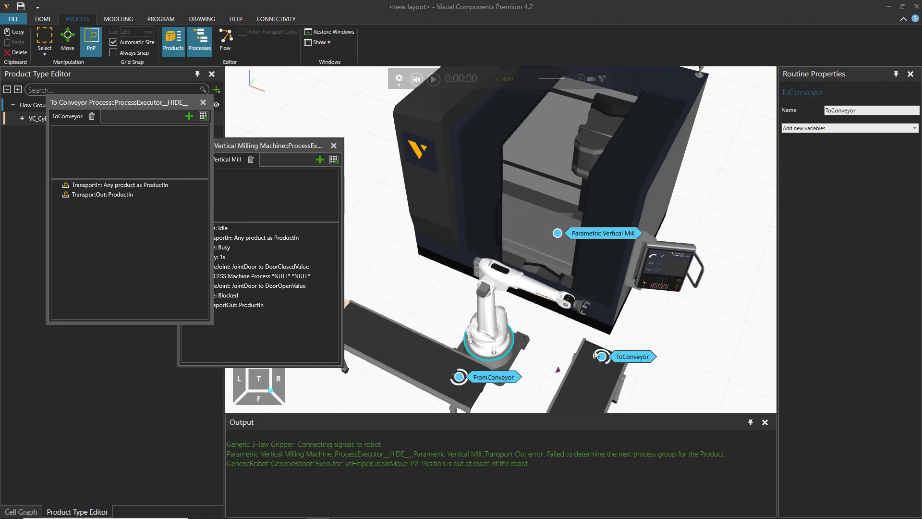
# Step: Open the FromConveyor routine to check its transport statements, and close both conveyor routines
pyautogui.click(493, 377)
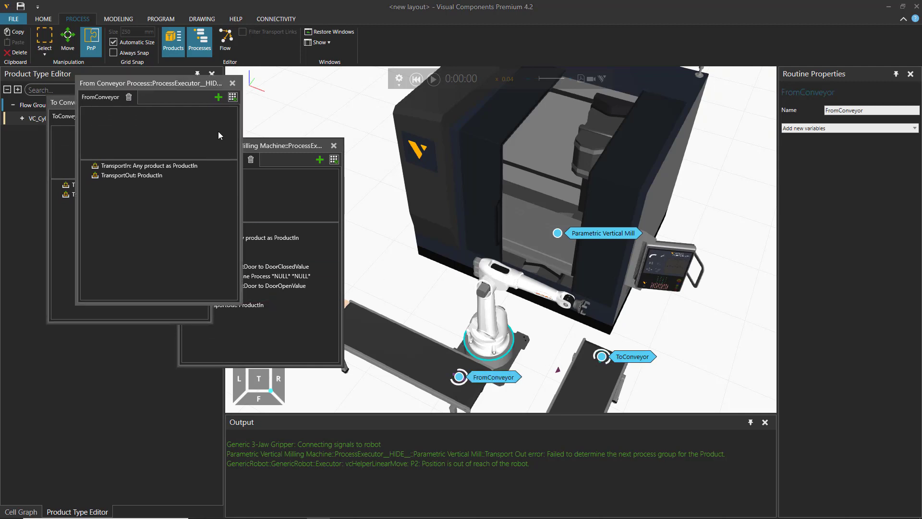
pyautogui.moveTo(149, 79); pyautogui.dragTo(360, 102)
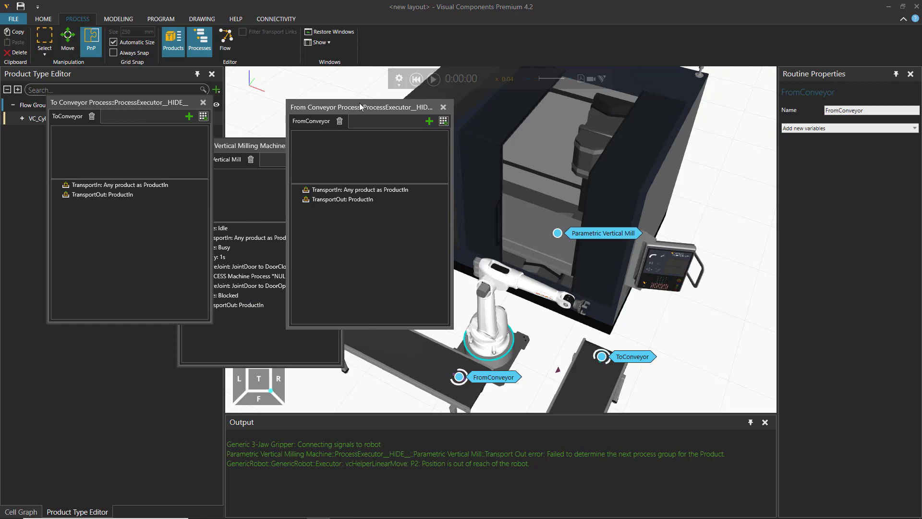
pyautogui.click(344, 199)
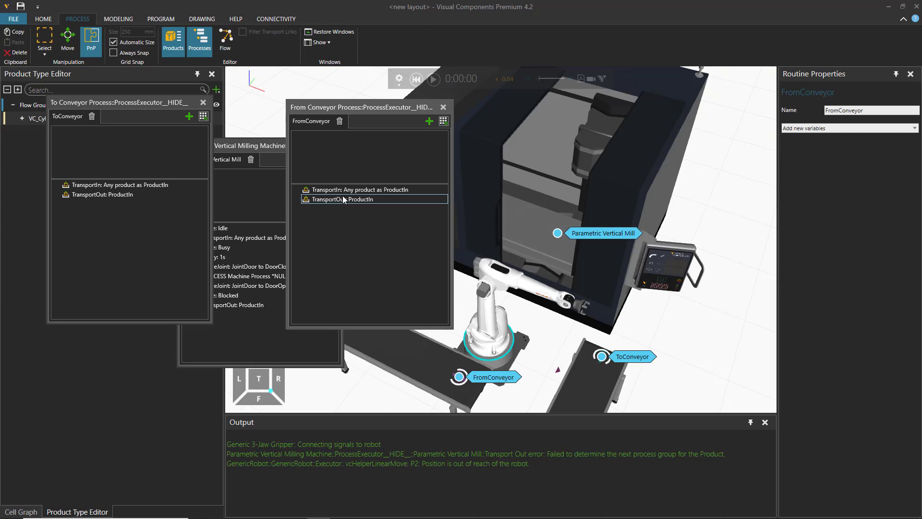
pyautogui.click(443, 107)
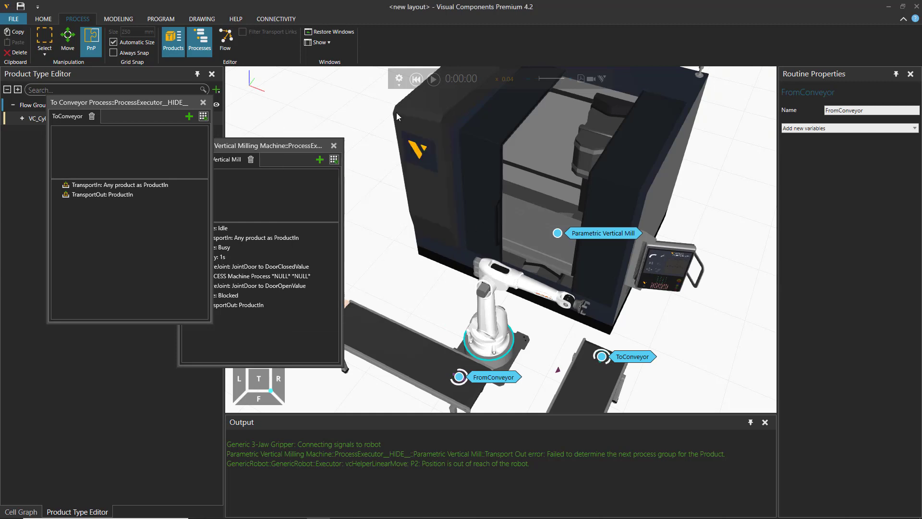
pyautogui.click(203, 103)
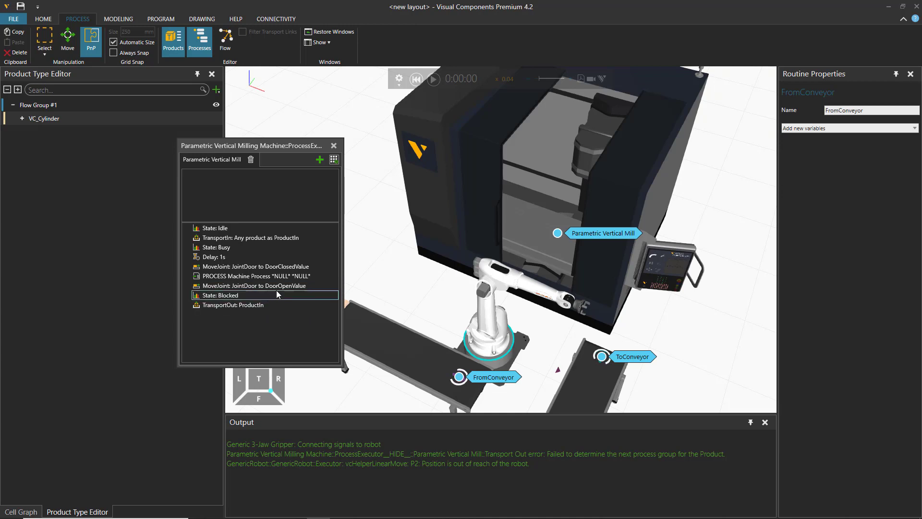
# Step: Examine the mill routine's PROCESS Machine Process statement and the statements available to add, and close the routine
pyautogui.click(291, 276)
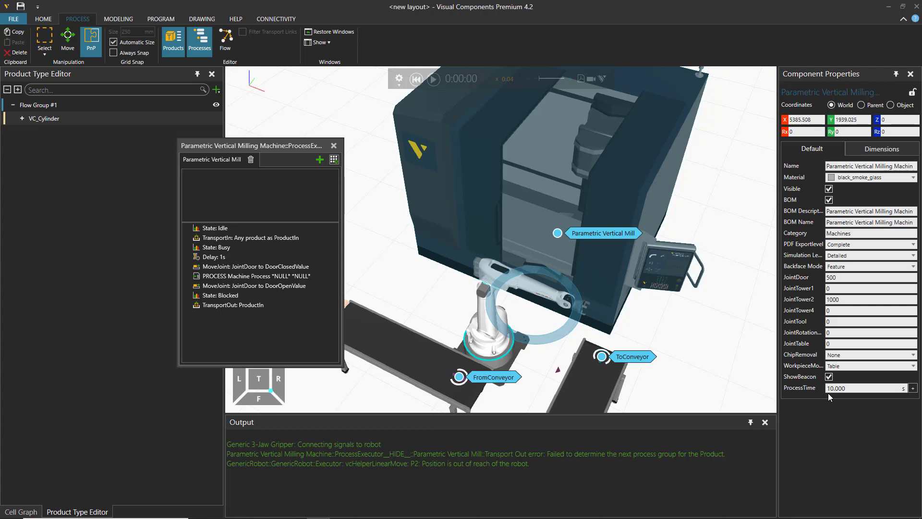
pyautogui.click(333, 160)
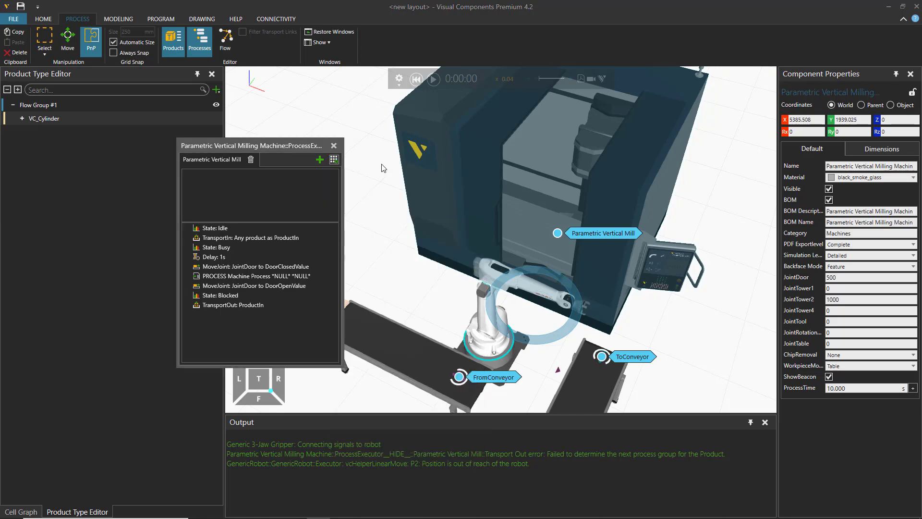
pyautogui.click(333, 160)
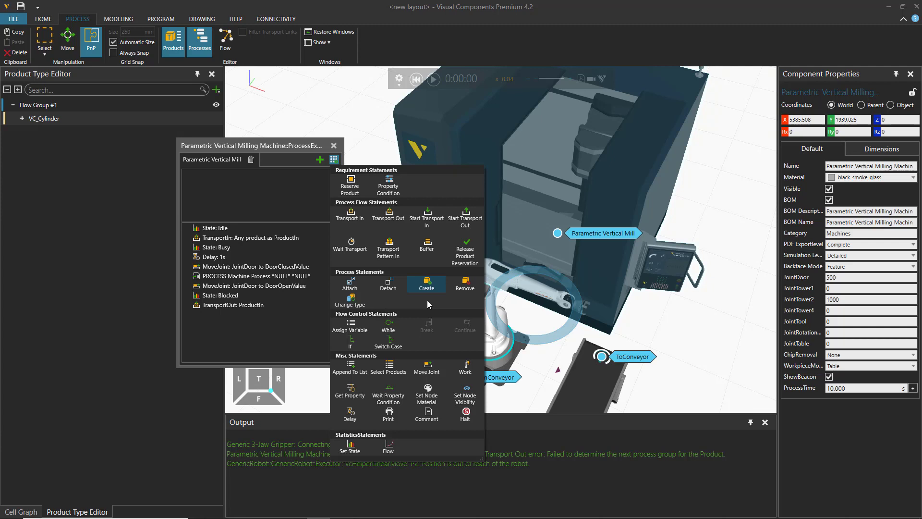
pyautogui.click(334, 145)
pyautogui.click(348, 217)
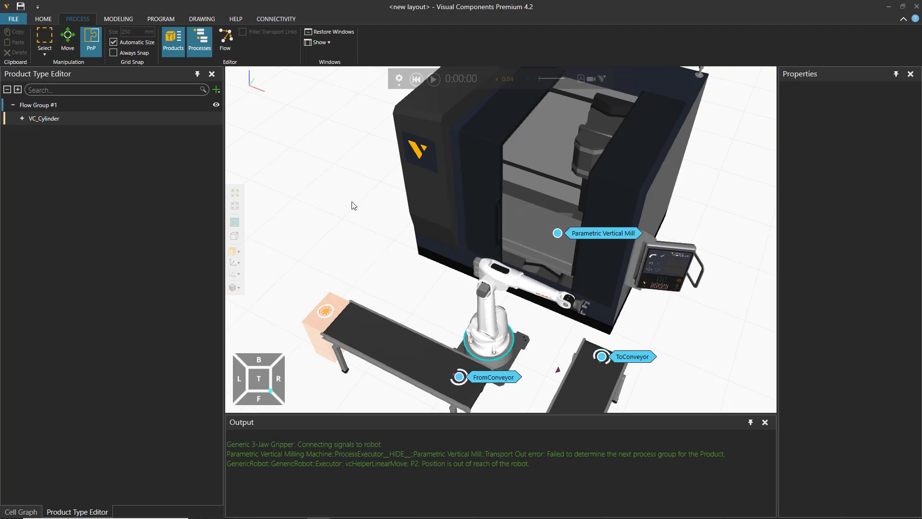
# Step: Collapse the Output panel and place a Block Geo from the Basic Shapes collection on the floor beside the outfeed conveyor
pyautogui.click(44, 19)
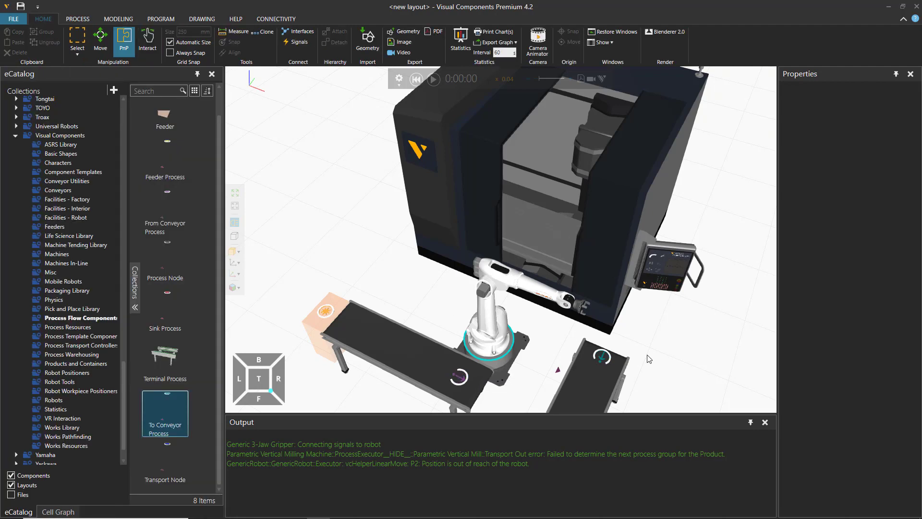
pyautogui.click(751, 422)
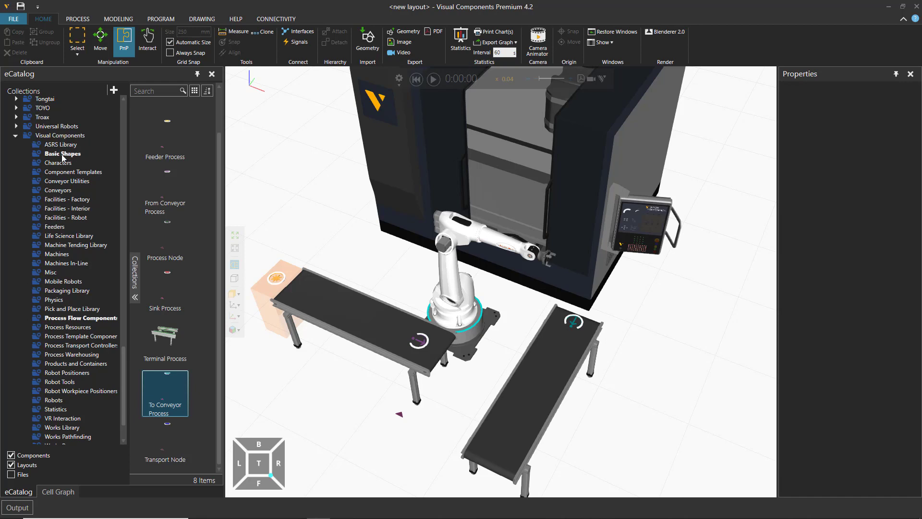
pyautogui.click(61, 154)
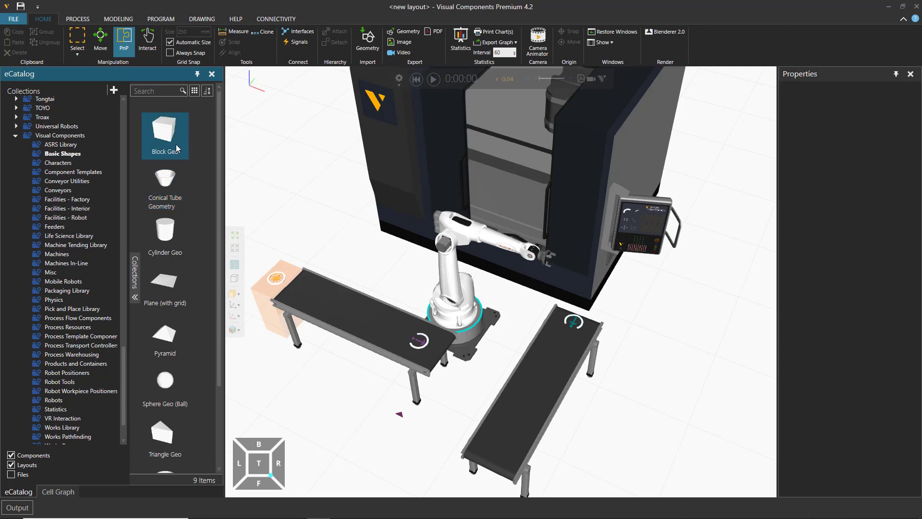
pyautogui.scroll(-2, 187, 221)
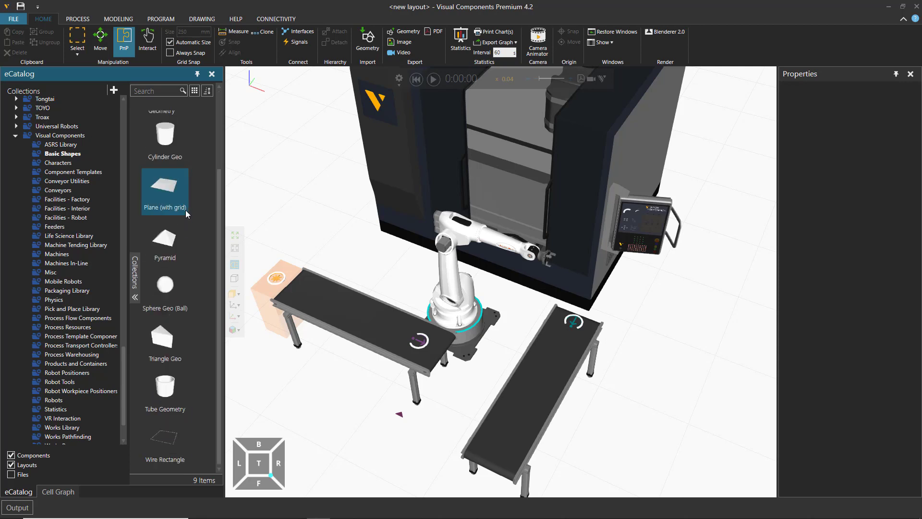
pyautogui.scroll(2, 183, 210)
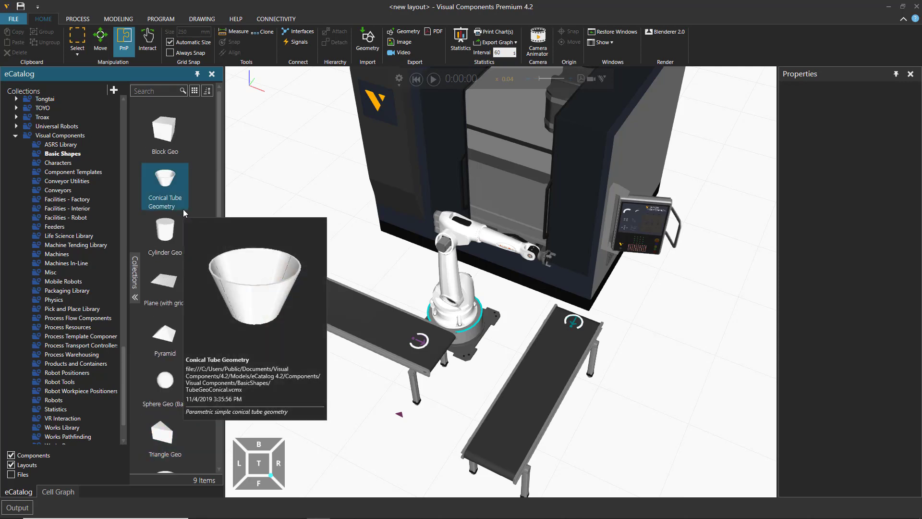
pyautogui.doubleClick(179, 146)
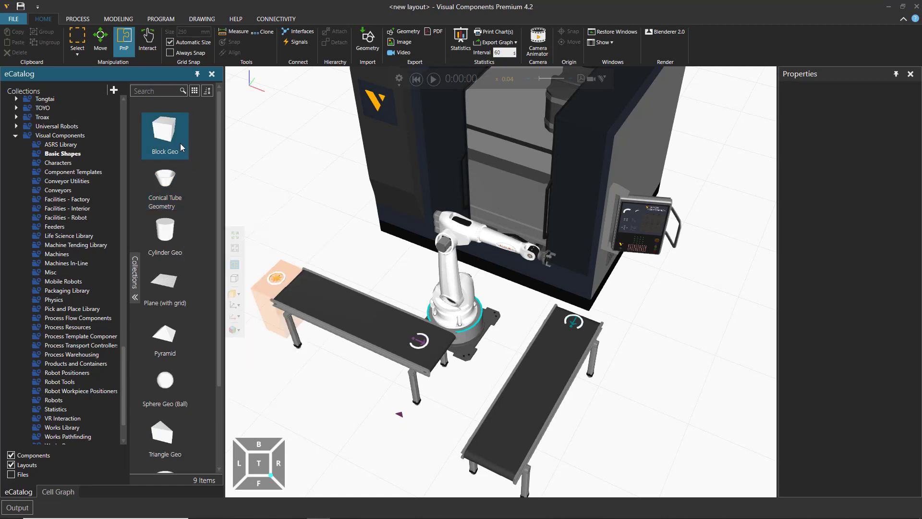
pyautogui.moveTo(166, 149)
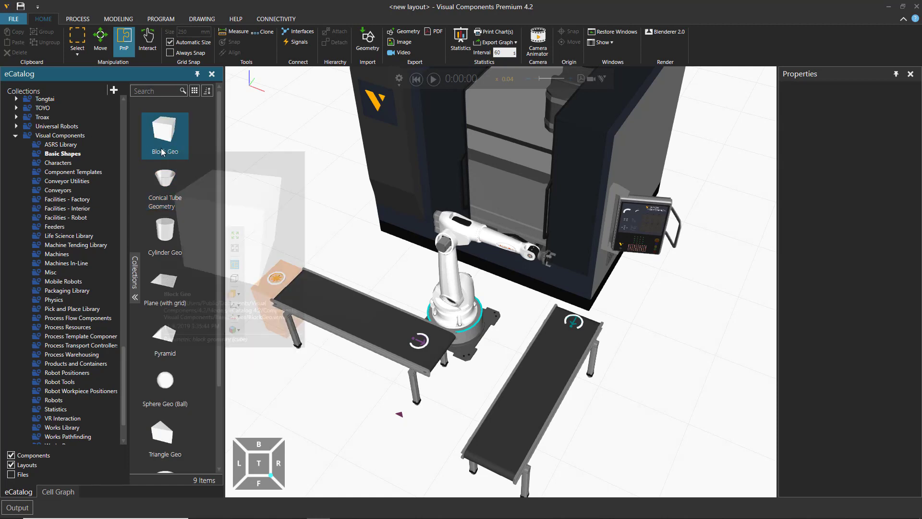
pyautogui.doubleClick(166, 140)
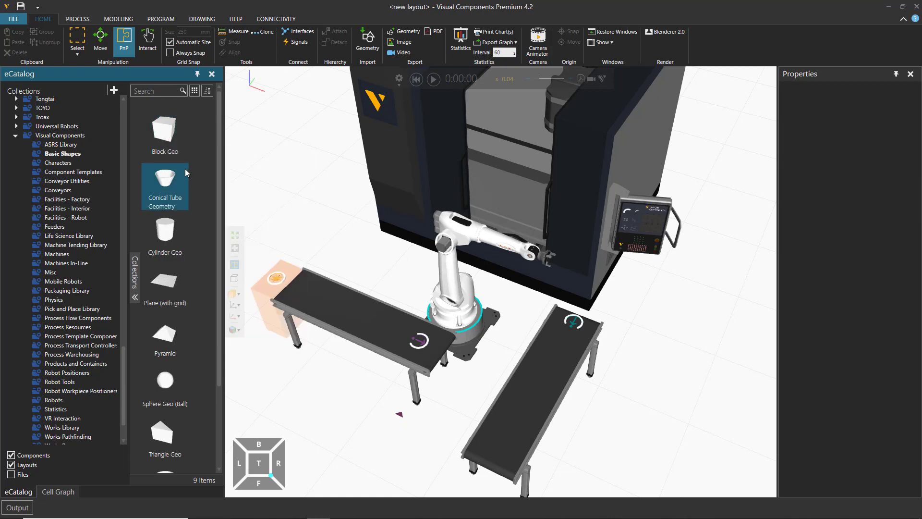
pyautogui.moveTo(165, 135); pyautogui.dragTo(650, 343)
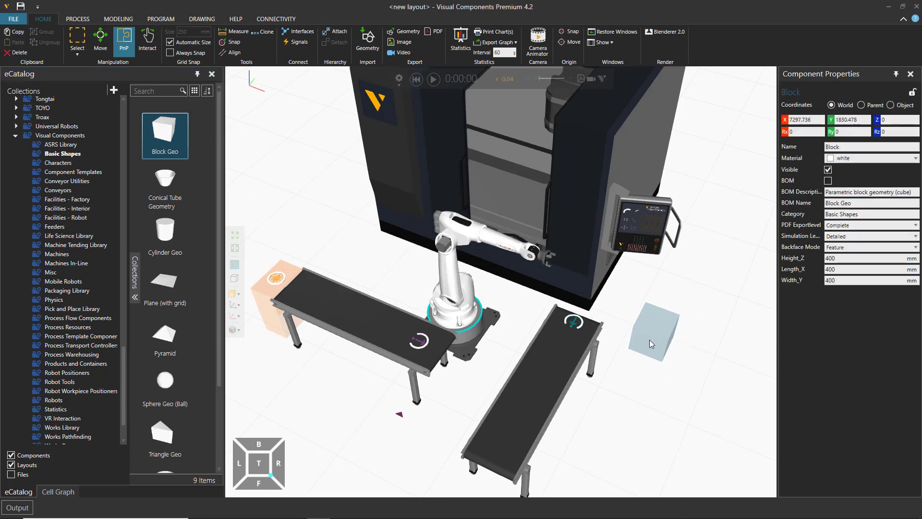
# Step: Set the new block's Height_Z to 100 mm
pyautogui.moveTo(656, 399); pyautogui.dragTo(580, 390, button='middle')
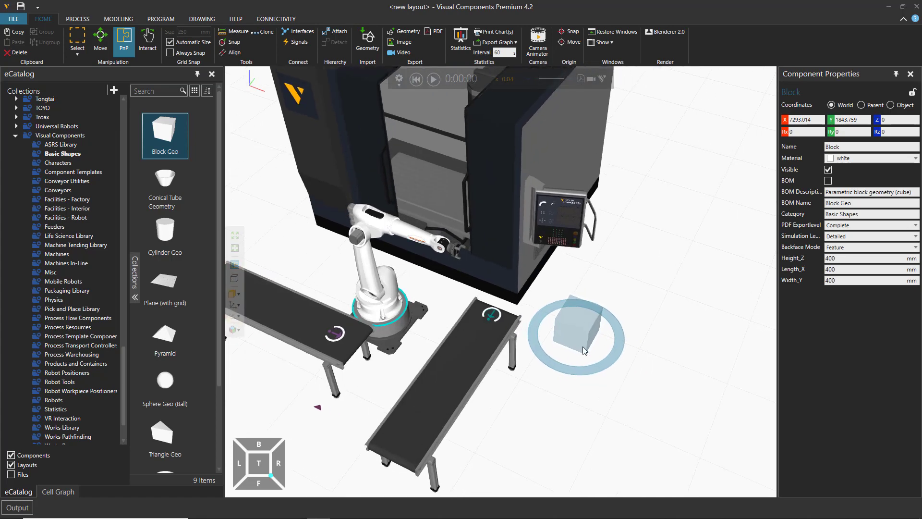
pyautogui.scroll(3, 584, 335)
pyautogui.scroll(3, 584, 333)
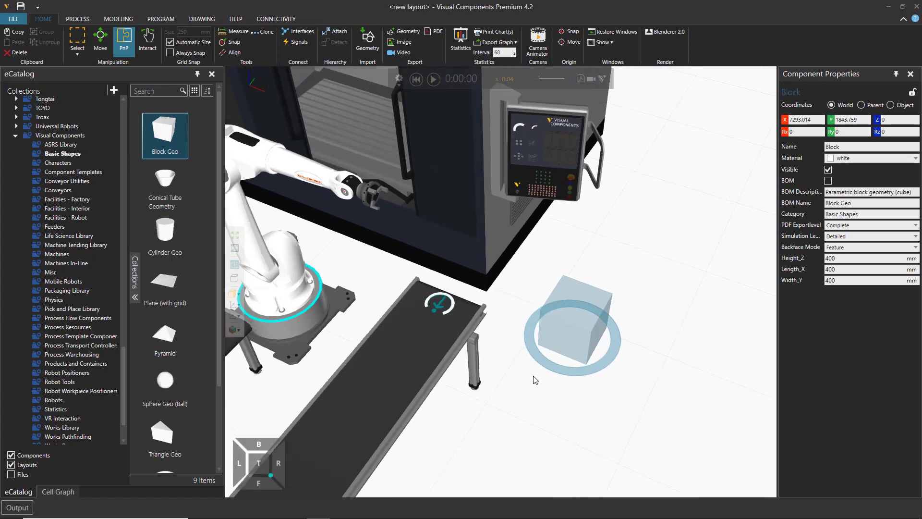
pyautogui.moveTo(519, 389); pyautogui.dragTo(528, 374, button='middle')
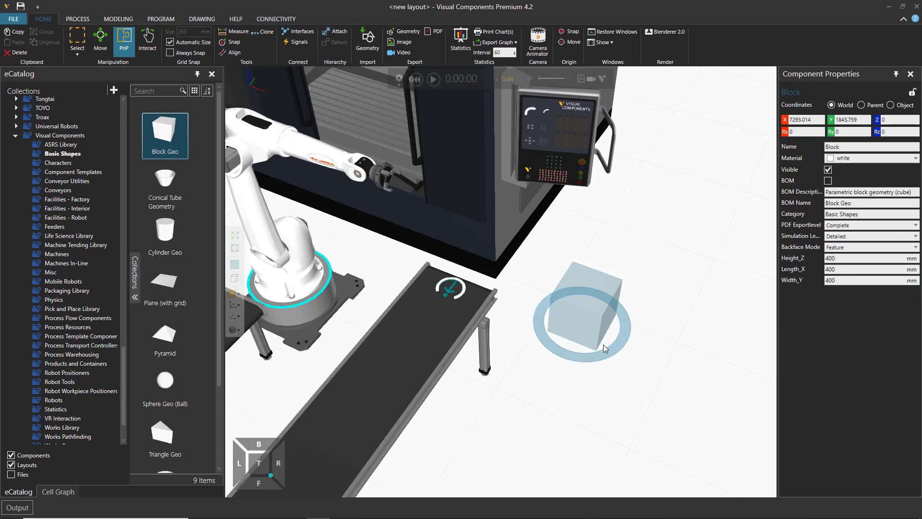
pyautogui.doubleClick(830, 258)
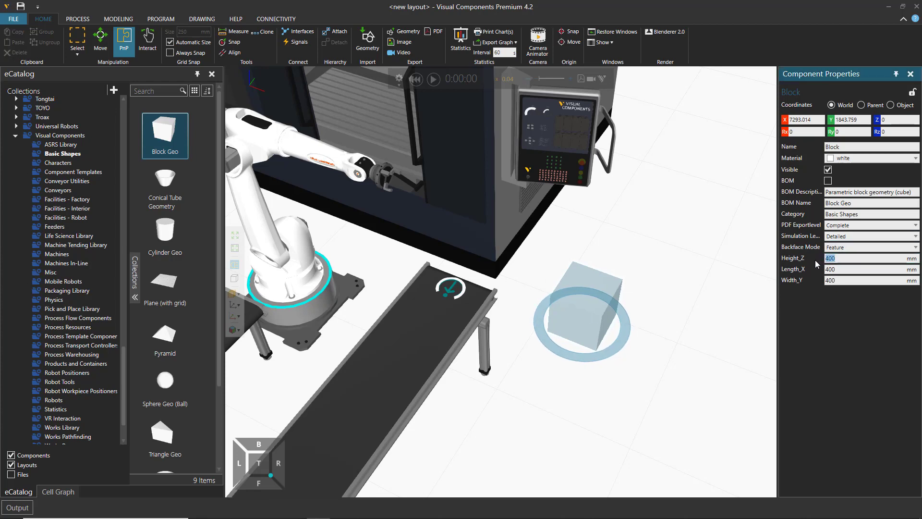
pyautogui.write('100')
pyautogui.press('Return')
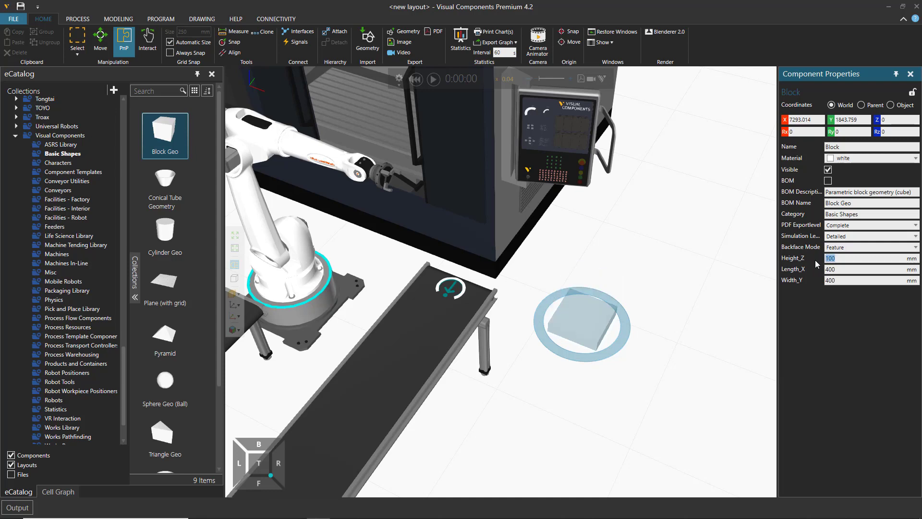
# Step: Set the new block's Length_X and Width_Y to 100 mm each and deselect the block
pyautogui.doubleClick(841, 270)
pyautogui.write('100')
pyautogui.press('Return')
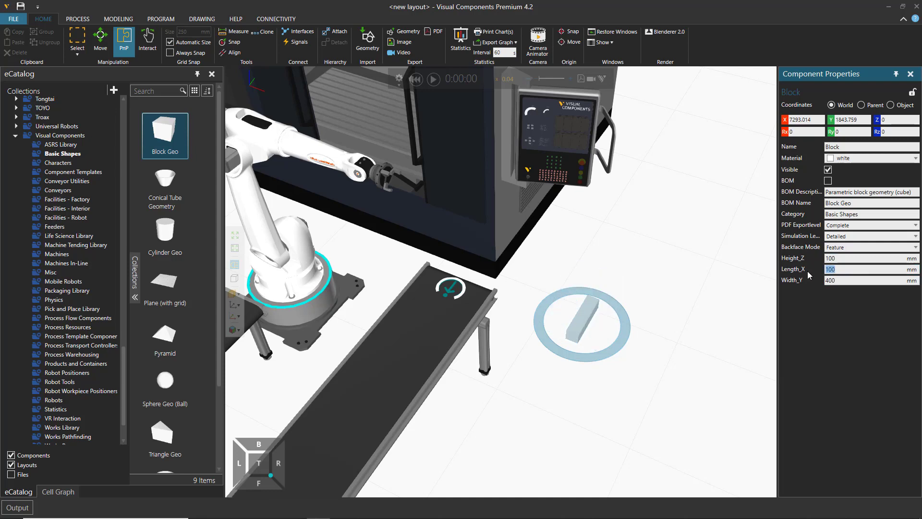
pyautogui.doubleClick(839, 280)
pyautogui.write('100')
pyautogui.press('Return')
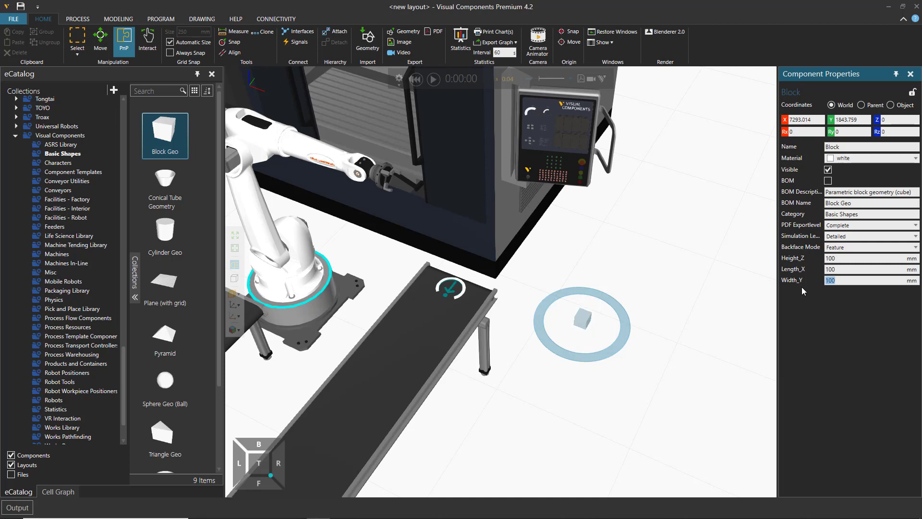
pyautogui.click(687, 378)
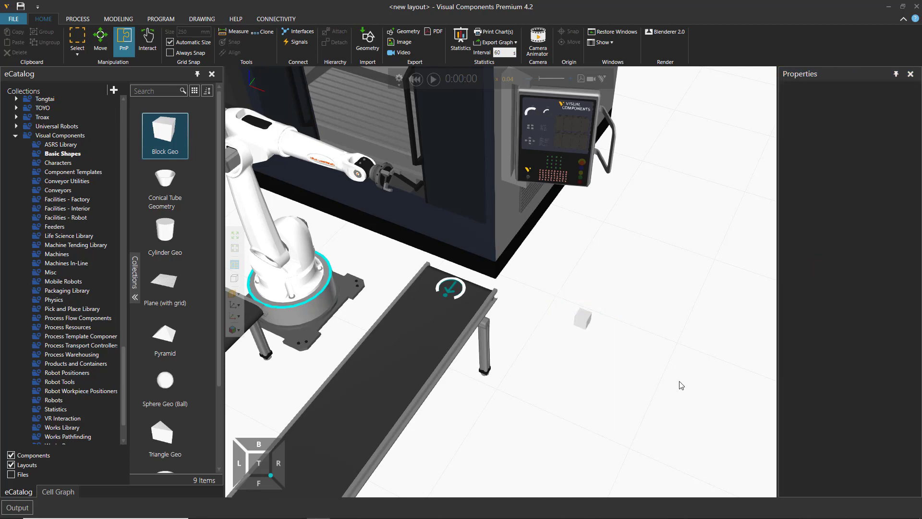
# Step: Move the block across the floor slightly closer to the outfeed conveyor
pyautogui.click(580, 321)
pyautogui.moveTo(580, 317); pyautogui.dragTo(565, 310)
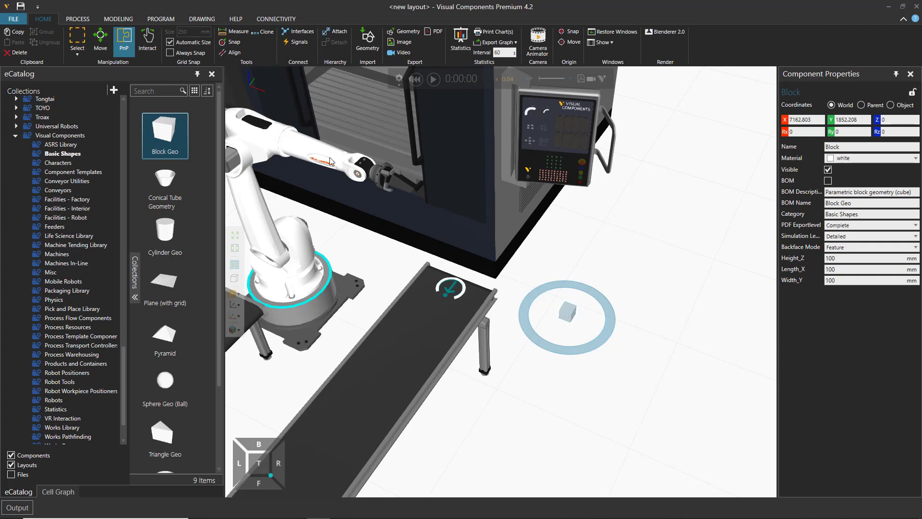
pyautogui.click(565, 396)
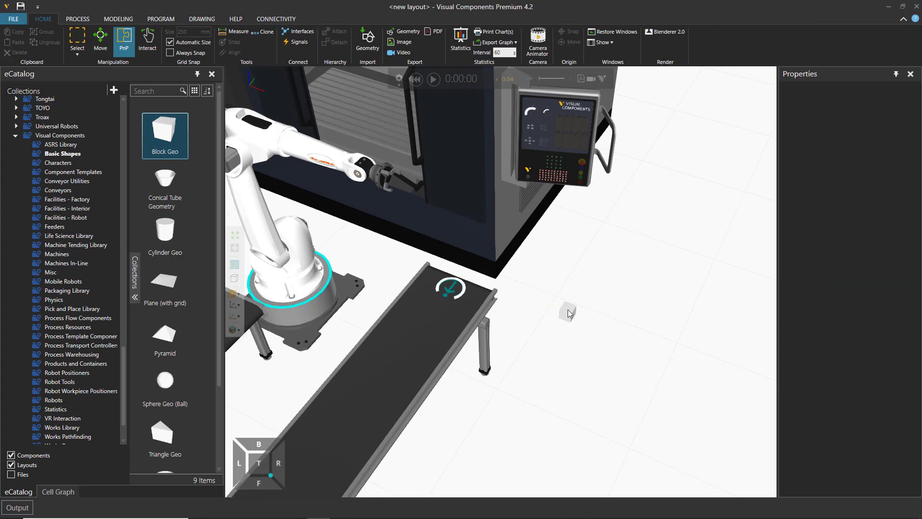
pyautogui.moveTo(569, 313); pyautogui.dragTo(562, 310)
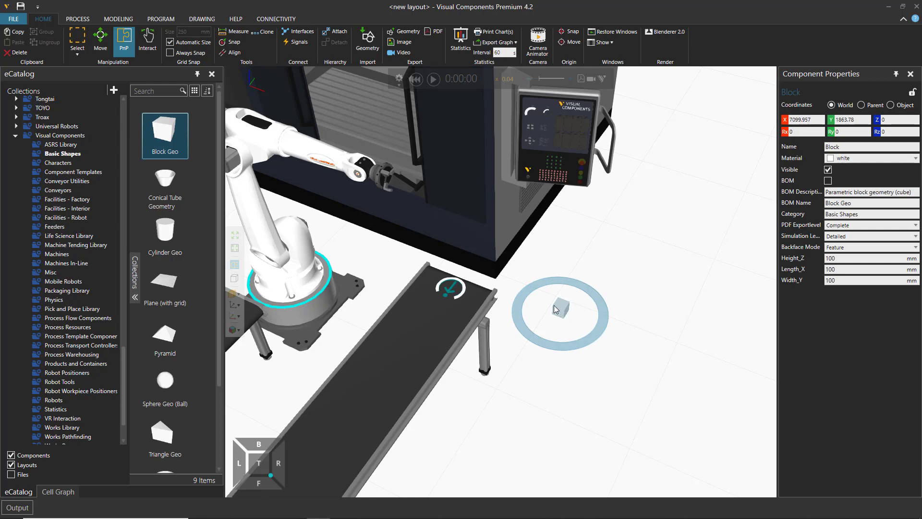
# Step: Add a new product type to Flow Group #1 beside VC_Cylinder
pyautogui.click(79, 19)
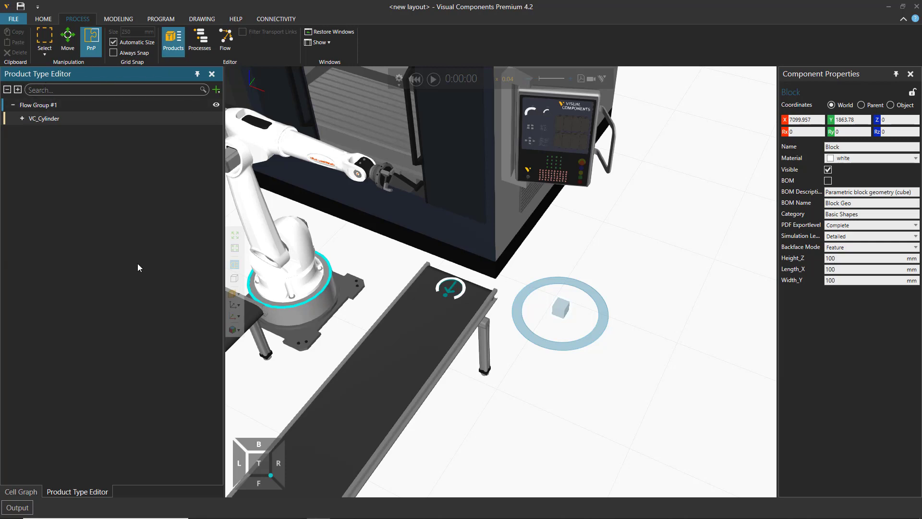
pyautogui.moveTo(379, 347); pyautogui.dragTo(429, 310, button='middle')
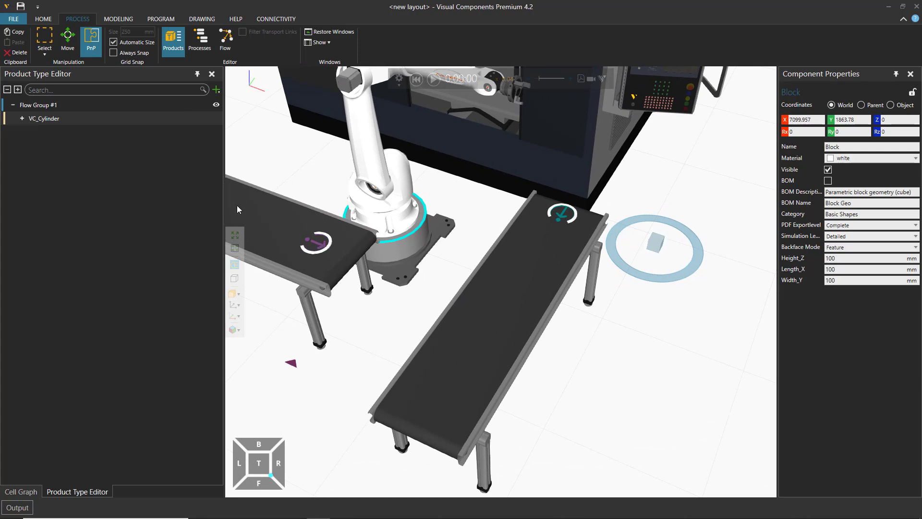
pyautogui.scroll(5, 430, 118)
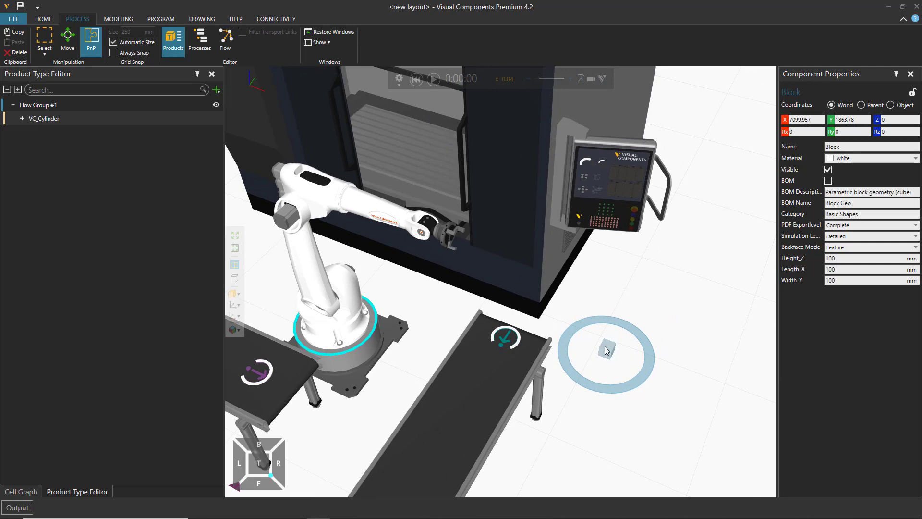
pyautogui.click(56, 106)
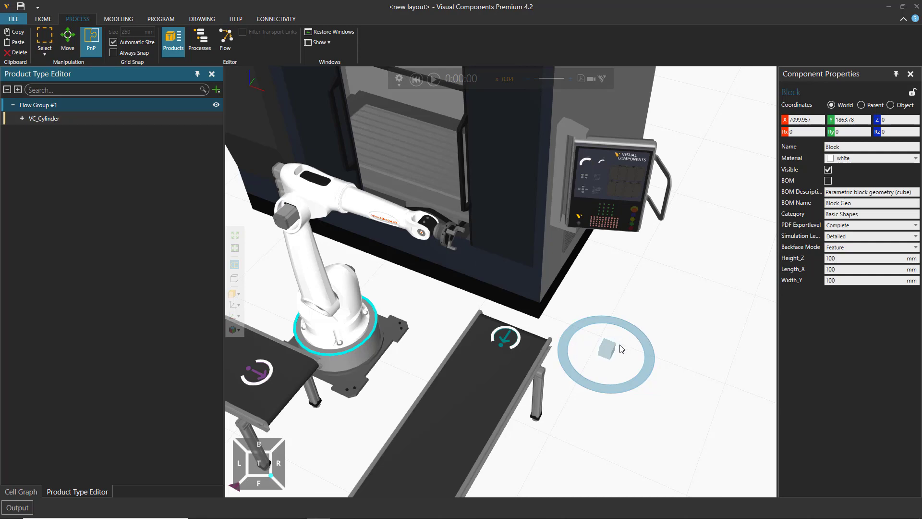
pyautogui.click(194, 114)
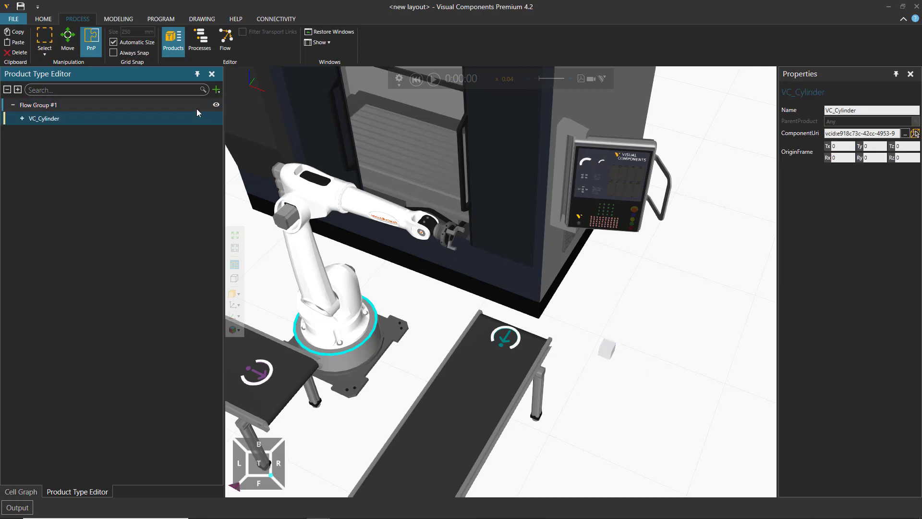
pyautogui.click(217, 89)
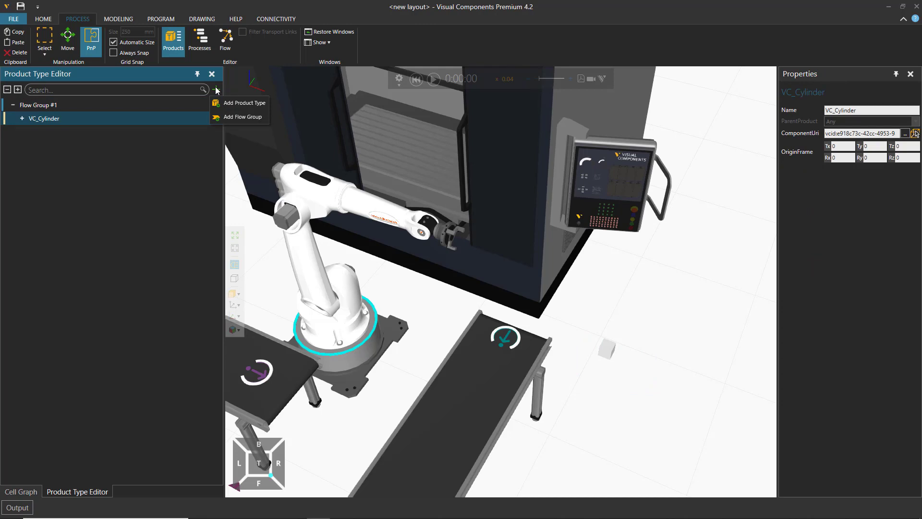
pyautogui.click(246, 103)
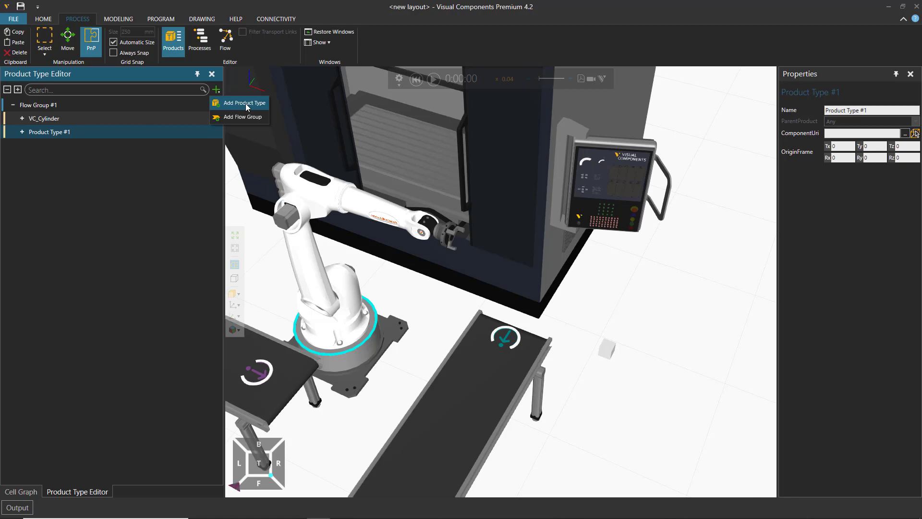
# Step: Name the new product type cube
pyautogui.click(71, 132)
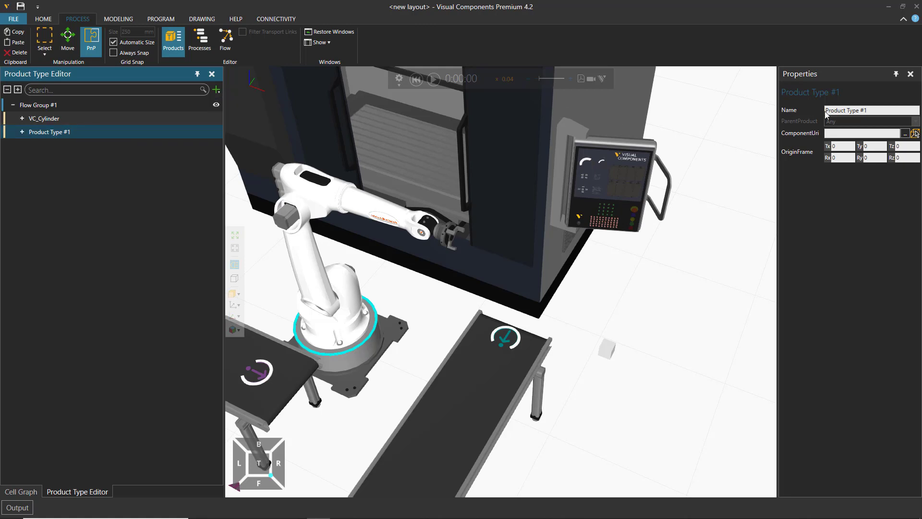
pyautogui.click(855, 110)
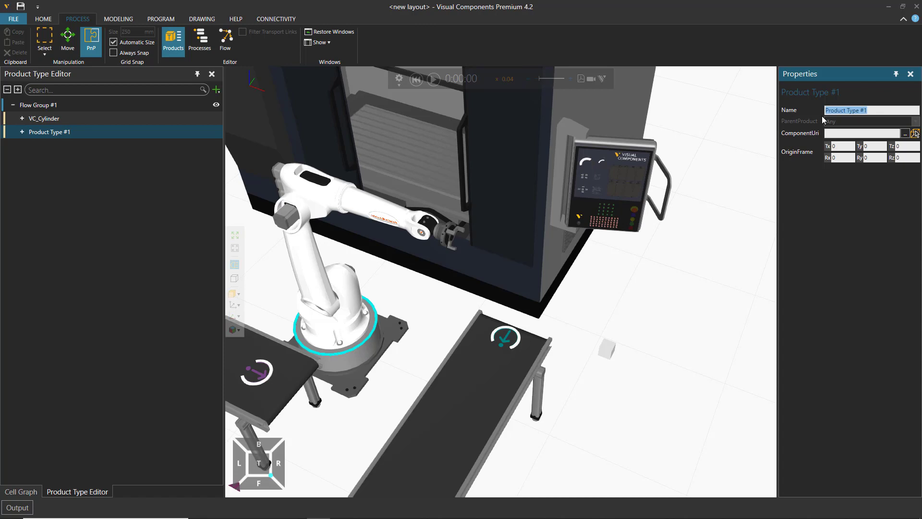
pyautogui.write('cube')
# Step: Assign the small block beside the outfeed conveyor as the cube product type's component
pyautogui.scroll(5, 610, 340)
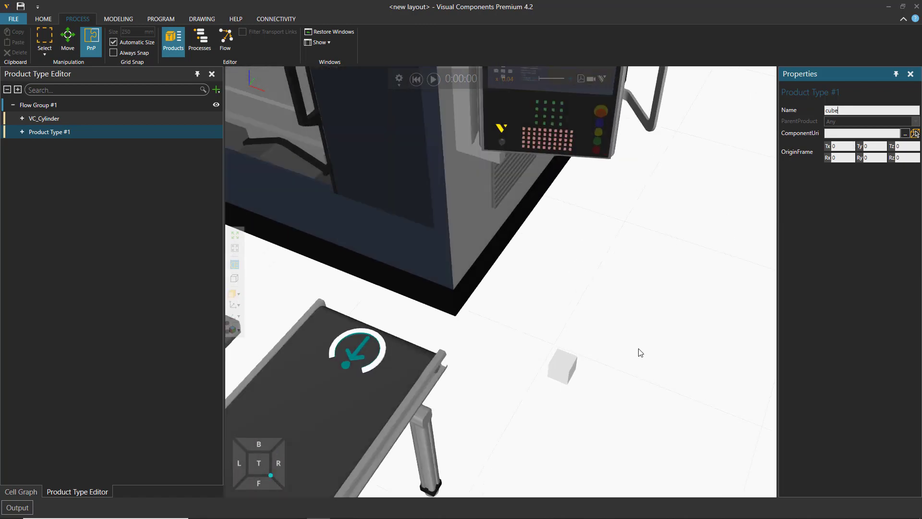
pyautogui.moveTo(623, 358); pyautogui.dragTo(632, 273, button='middle')
pyautogui.scroll(1, 642, 271)
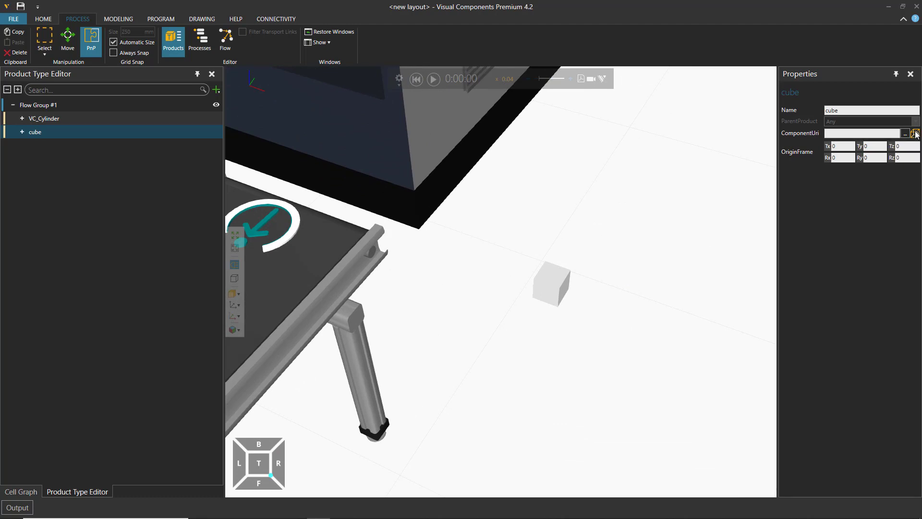
pyautogui.click(916, 133)
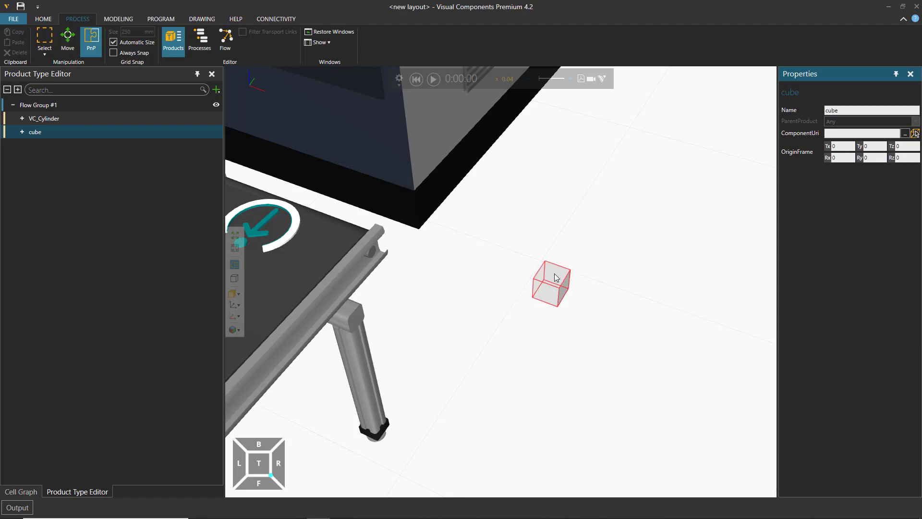
pyautogui.click(551, 294)
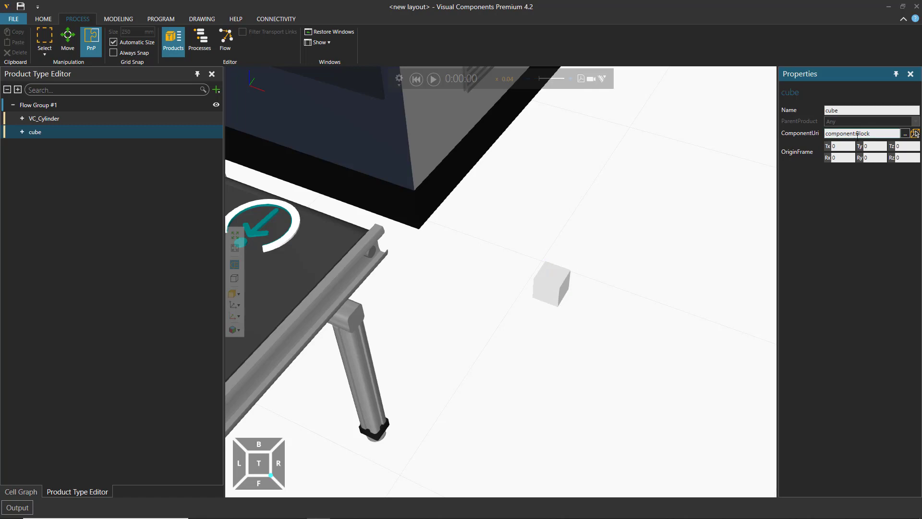
pyautogui.click(28, 134)
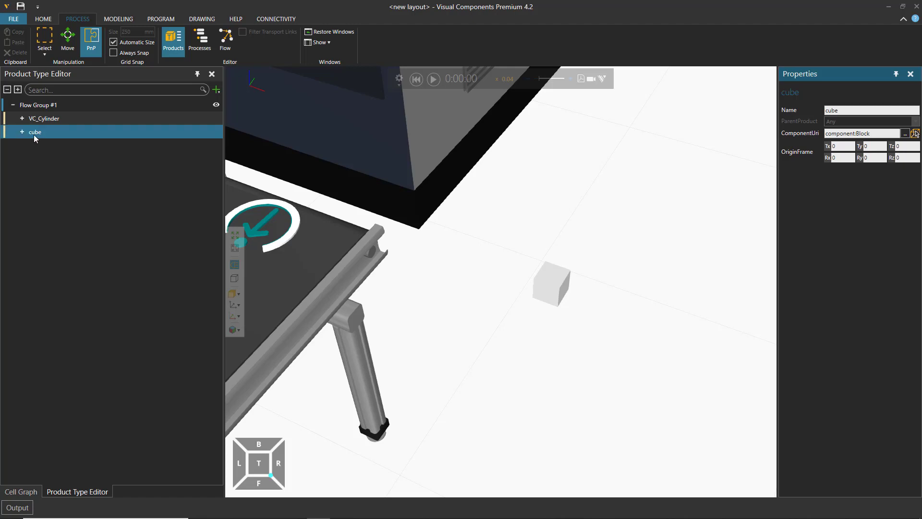
# Step: Show the process overlay, open the Parametric Vertical Mill routine, and place its editor window clear of the product type list
pyautogui.scroll(-3, 430, 276)
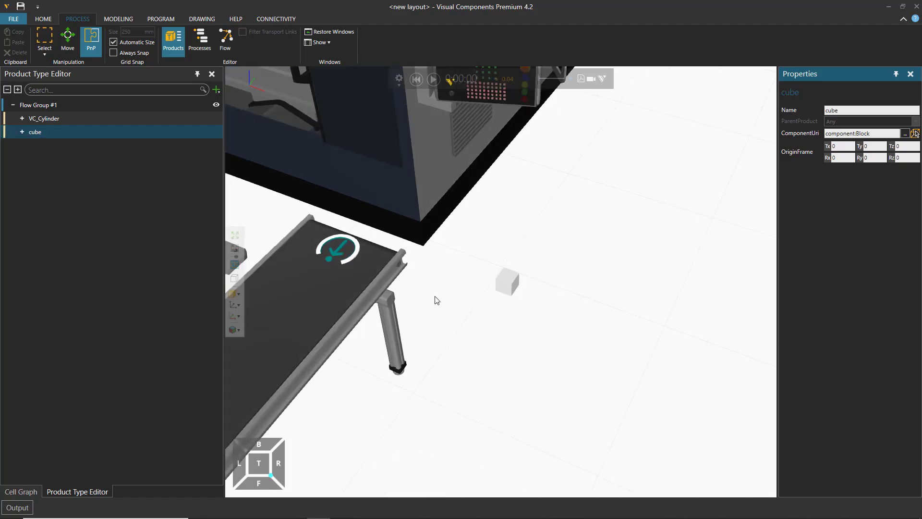
pyautogui.moveTo(435, 297); pyautogui.dragTo(625, 336, button='middle')
pyautogui.scroll(-4, 625, 343)
pyautogui.scroll(-1, 555, 144)
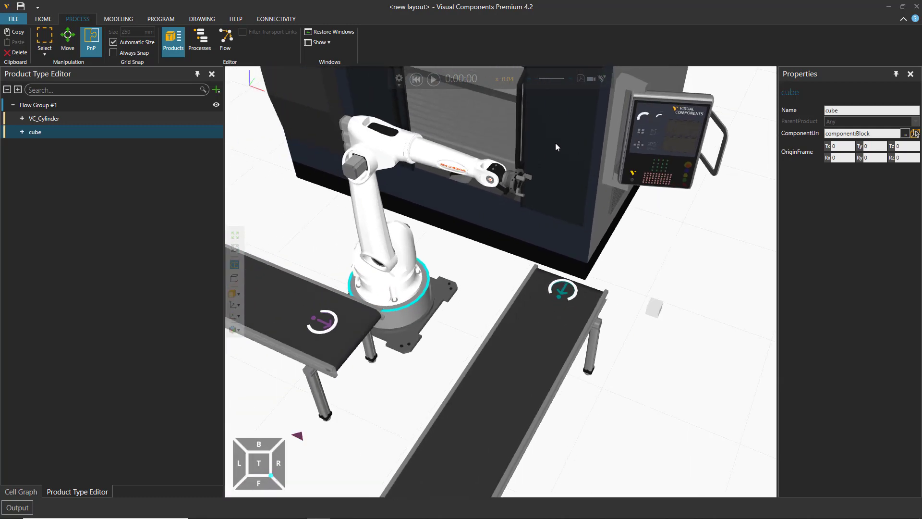
pyautogui.click(203, 42)
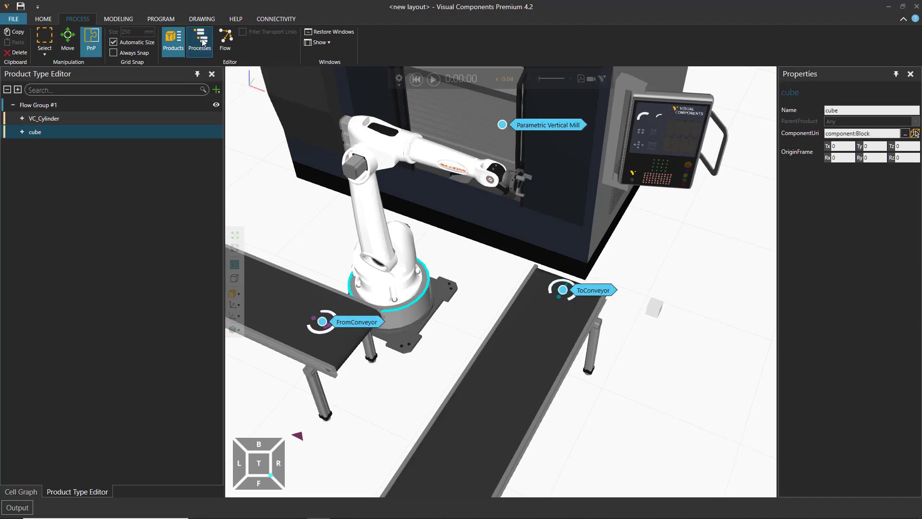
pyautogui.doubleClick(551, 124)
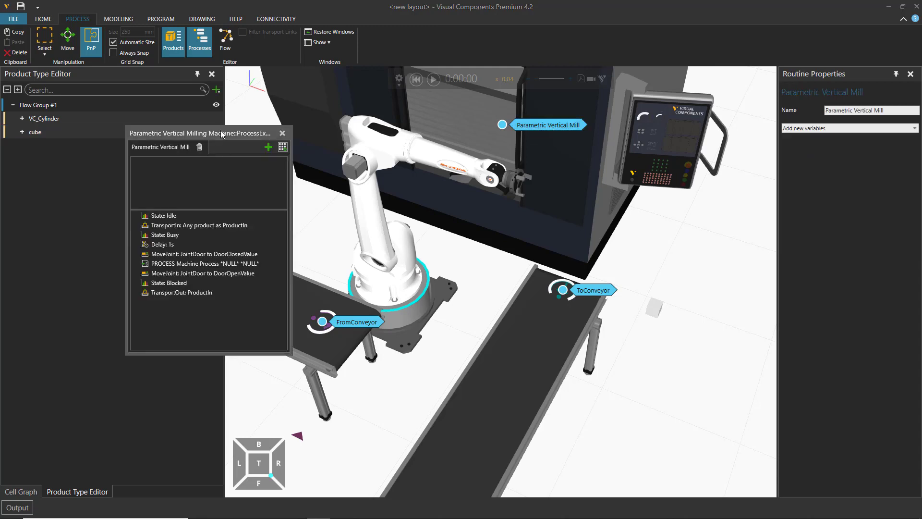
pyautogui.moveTo(252, 133); pyautogui.dragTo(355, 109)
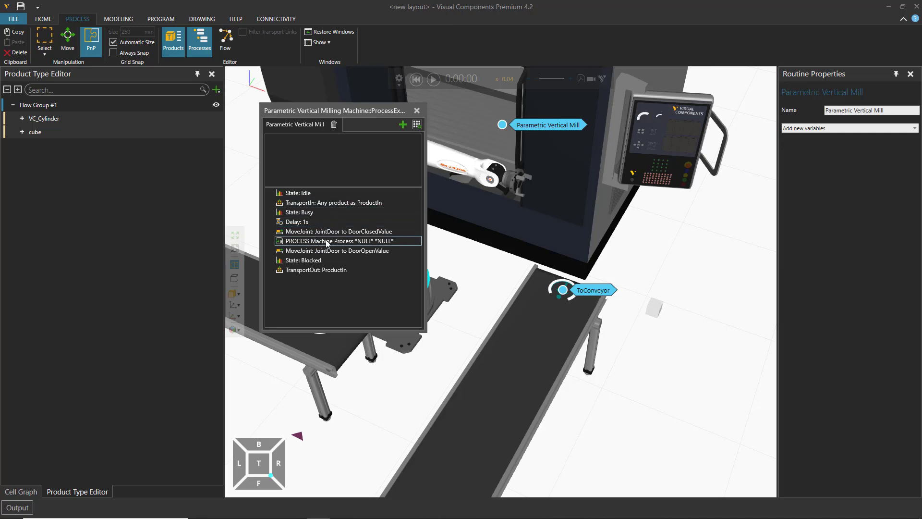
# Step: Add a Change Type statement directly after the PROCESS Machine Process statement in the mill routine
pyautogui.click(347, 241)
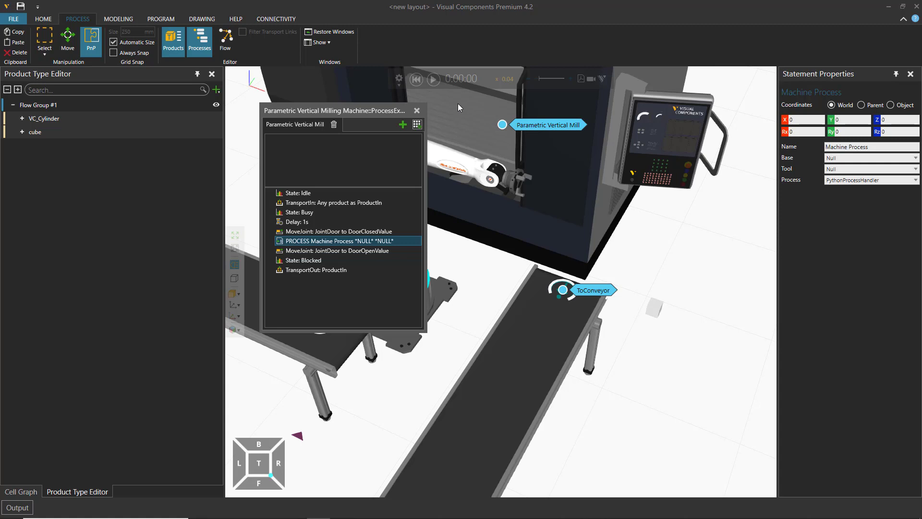
pyautogui.click(350, 250)
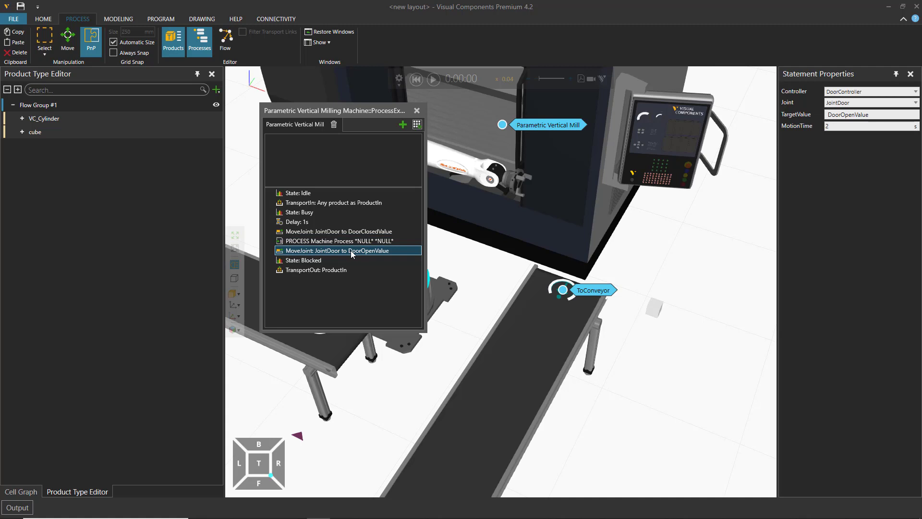
pyautogui.click(353, 241)
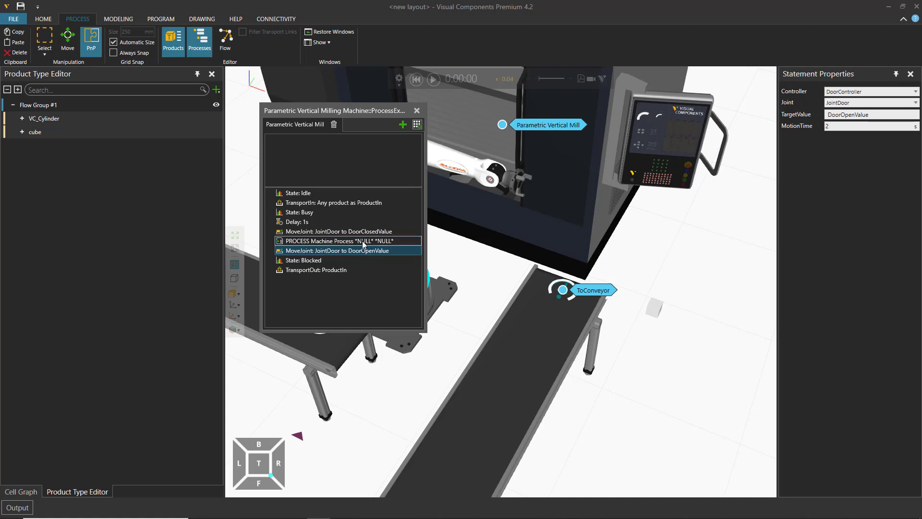
pyautogui.click(364, 250)
pyautogui.click(358, 241)
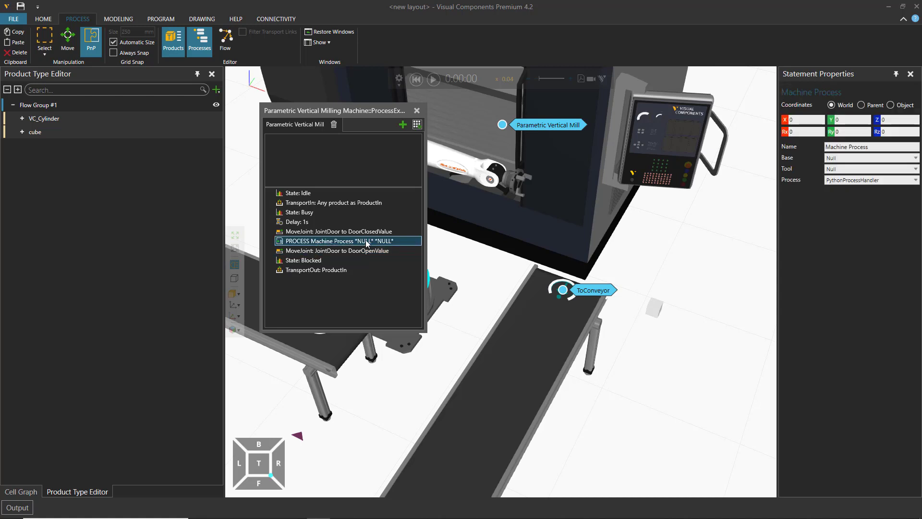
pyautogui.click(418, 125)
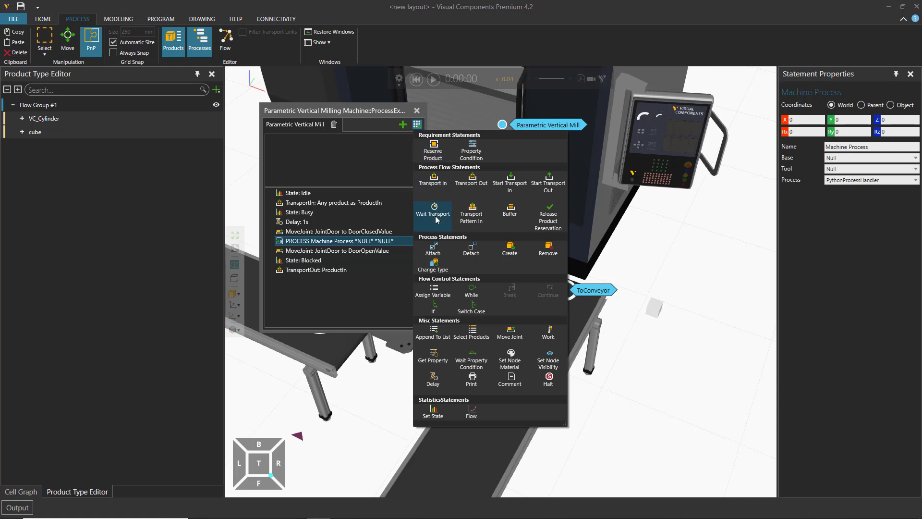
pyautogui.click(433, 265)
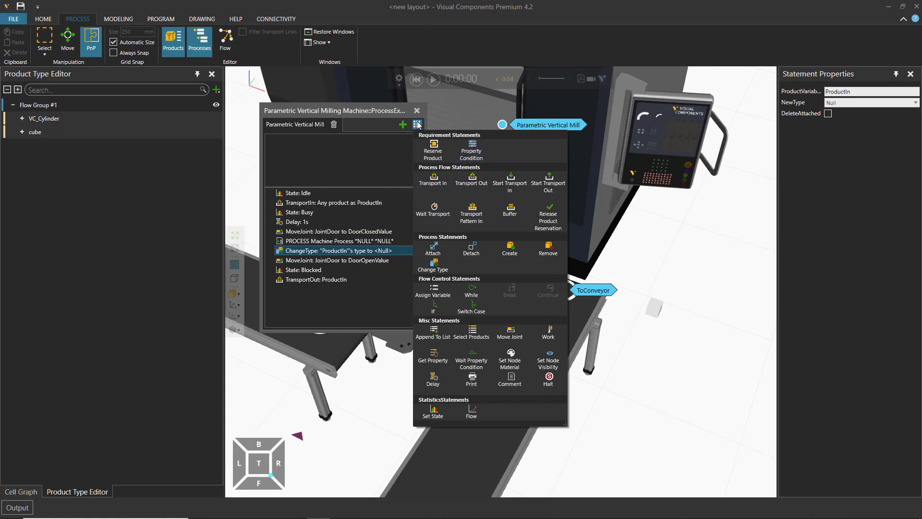
# Step: Set the NewType of the ProductIn Change Type statement to cube
pyautogui.click(315, 251)
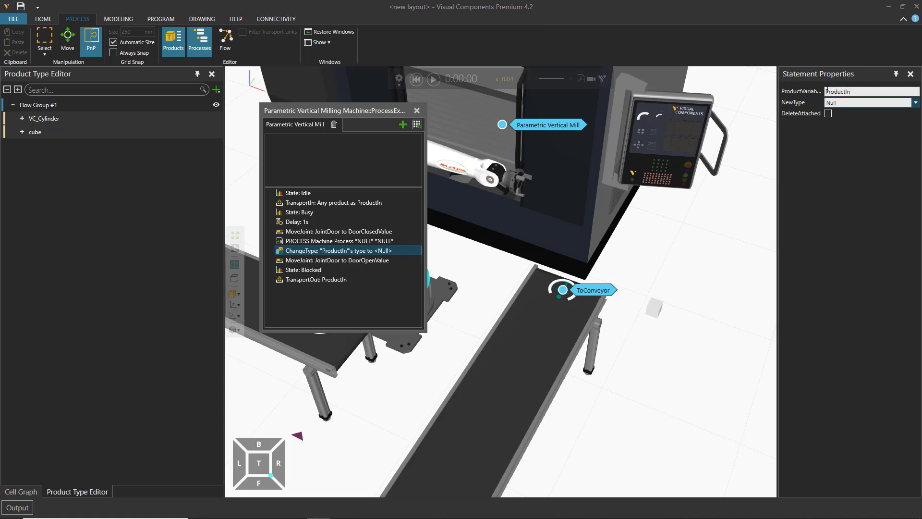
pyautogui.click(921, 103)
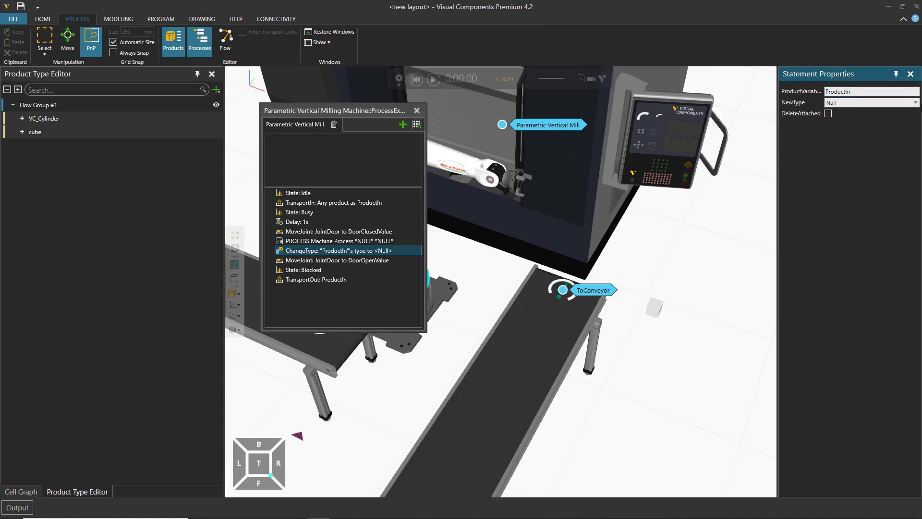
pyautogui.click(916, 103)
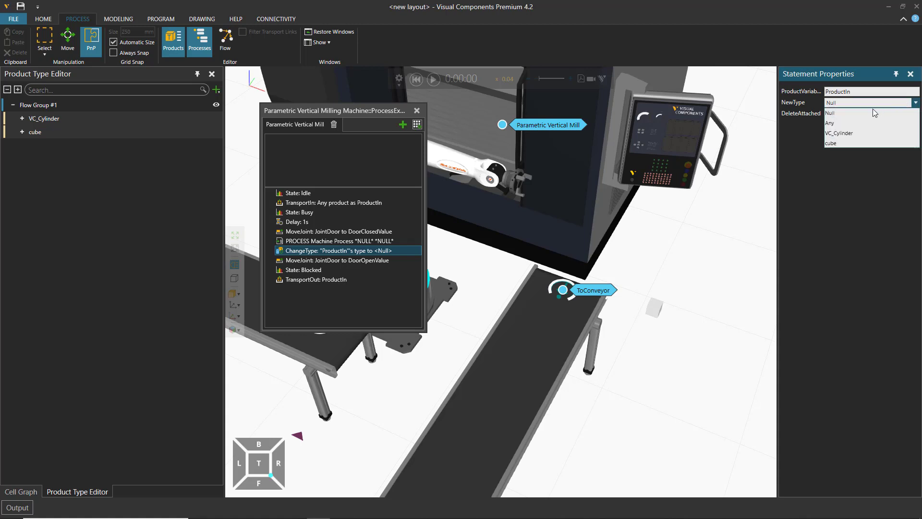
pyautogui.click(839, 144)
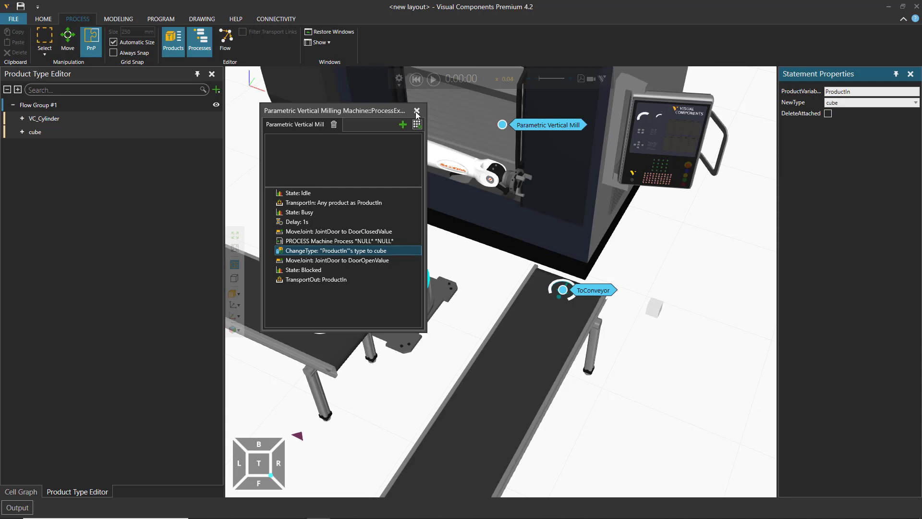
# Step: Place the mill's routine editor clear of the robot and run the simulation to check the product type change
pyautogui.moveTo(358, 109); pyautogui.dragTo(166, 185)
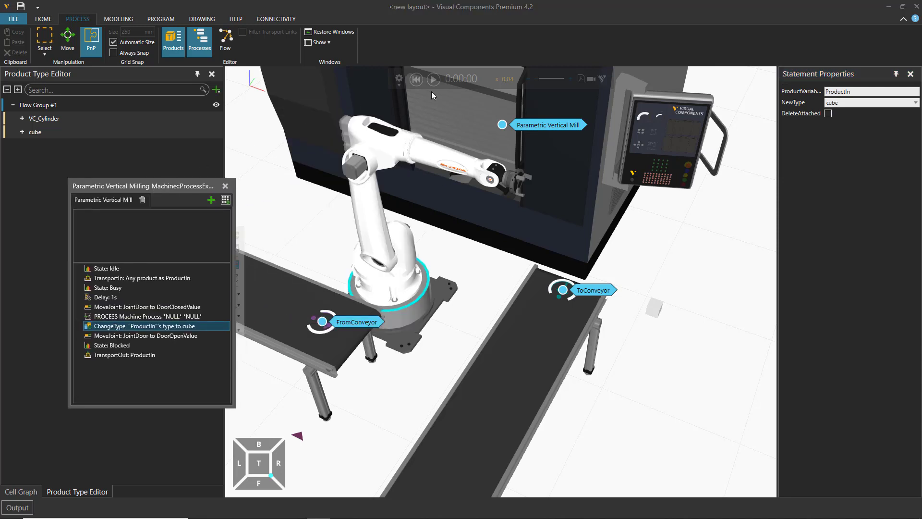
pyautogui.click(433, 79)
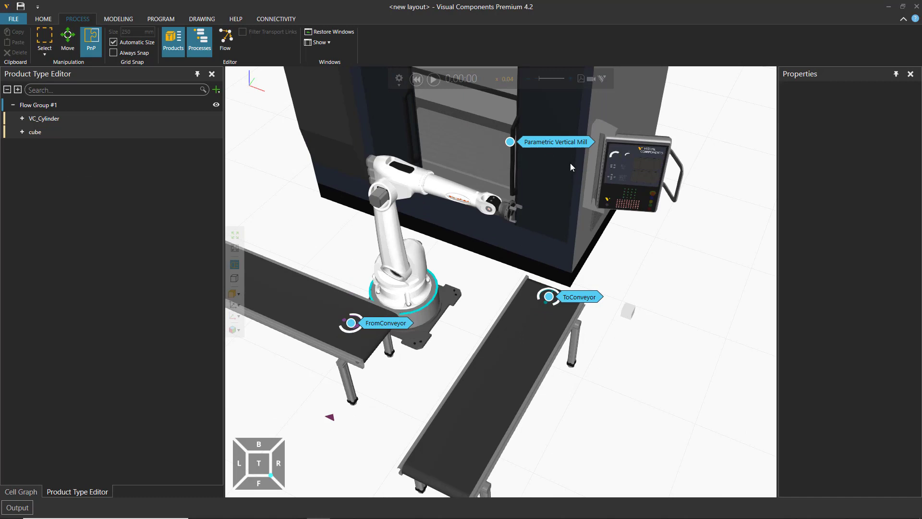
pyautogui.scroll(5, 572, 216)
pyautogui.moveTo(578, 340); pyautogui.dragTo(579, 363, button='middle')
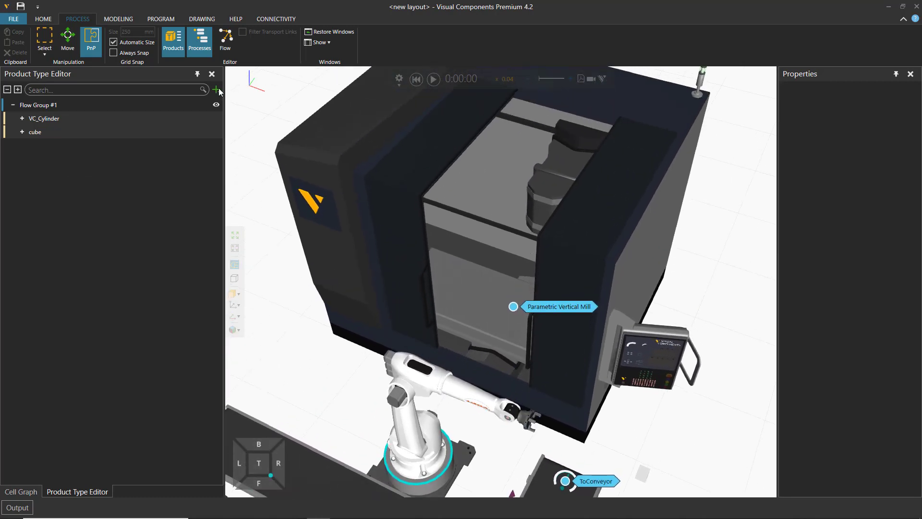
# Step: Examine the milling machine's modeling structure by selecting its doors, side panels, top, base and tower geometry and viewing their links and features
pyautogui.click(118, 19)
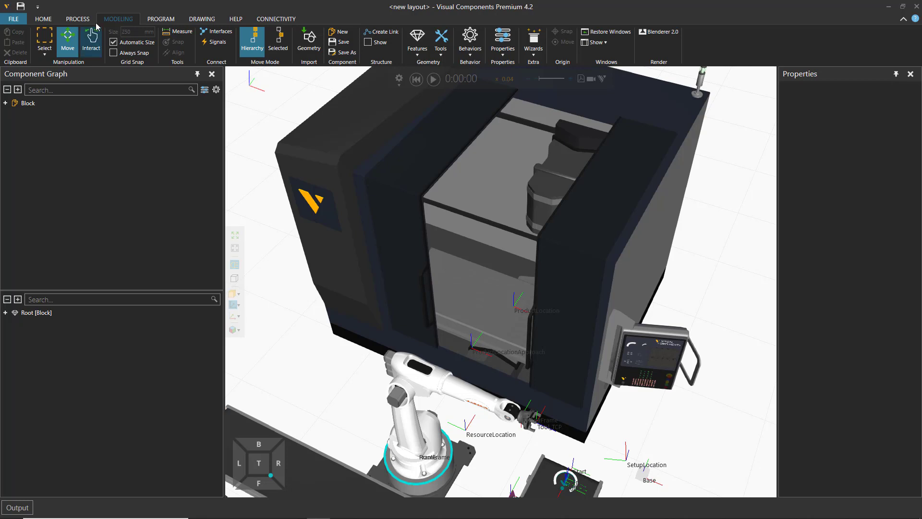
pyautogui.click(607, 206)
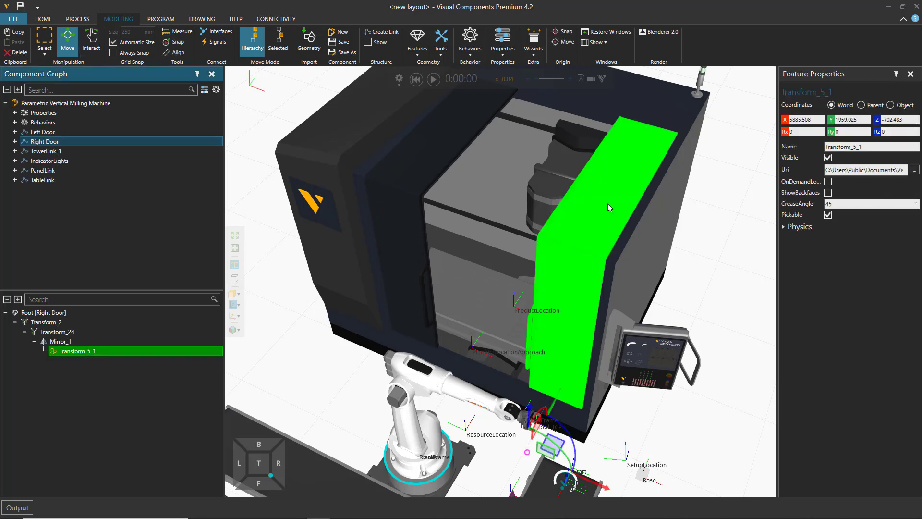
pyautogui.click(672, 187)
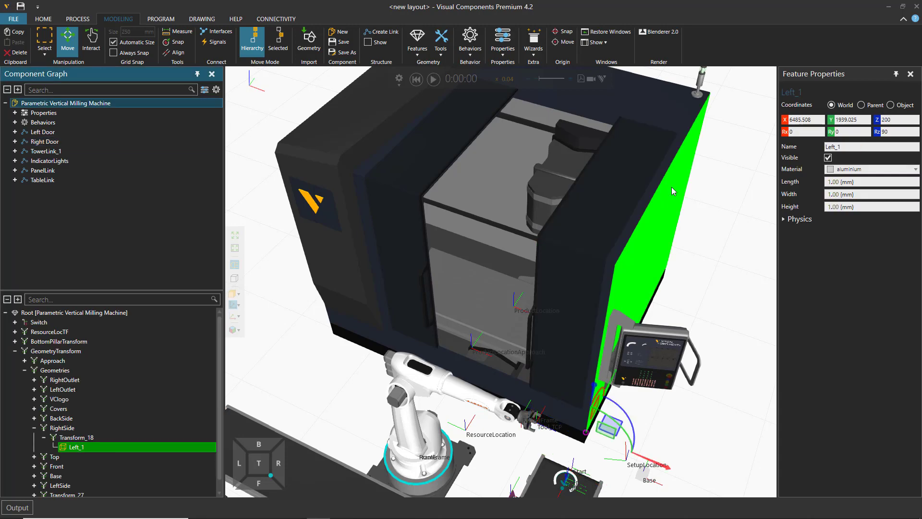
pyautogui.click(643, 147)
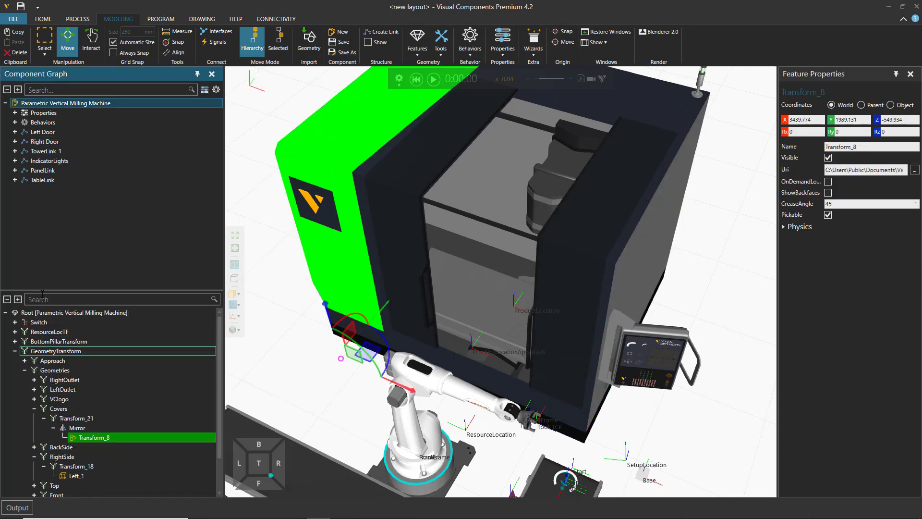
pyautogui.moveTo(71, 290); pyautogui.dragTo(73, 219)
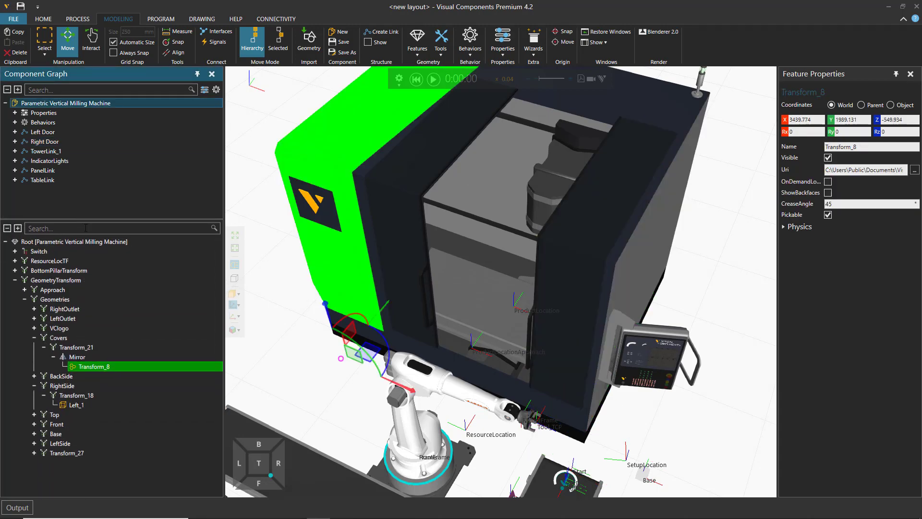
pyautogui.click(519, 144)
pyautogui.click(564, 159)
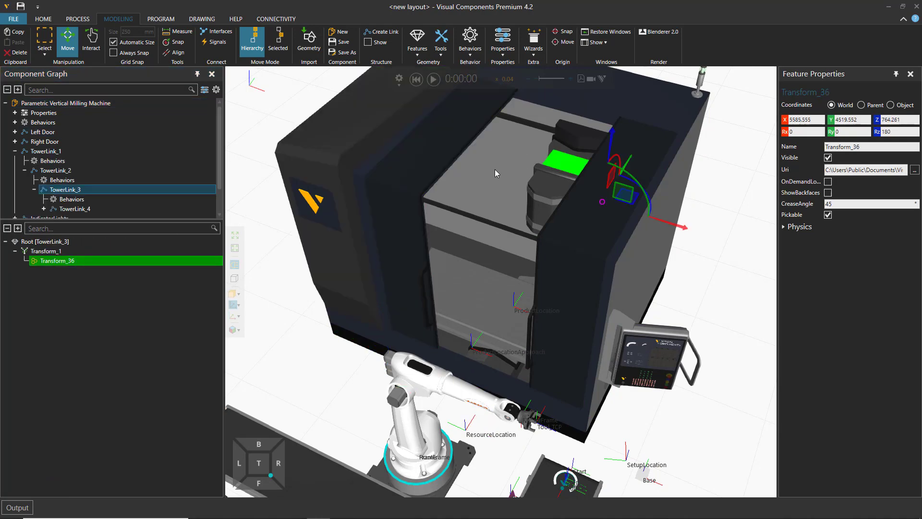
pyautogui.click(495, 169)
pyautogui.click(623, 108)
pyautogui.click(673, 182)
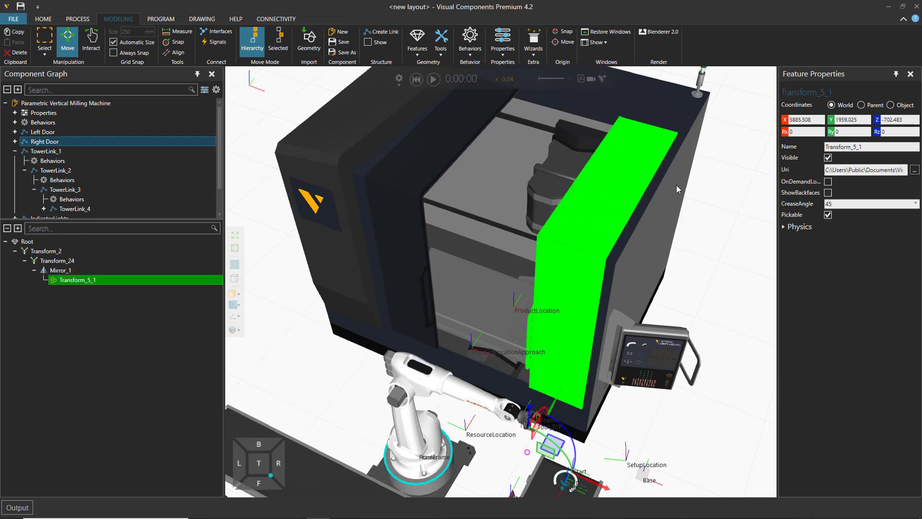
pyautogui.click(682, 120)
pyautogui.click(622, 195)
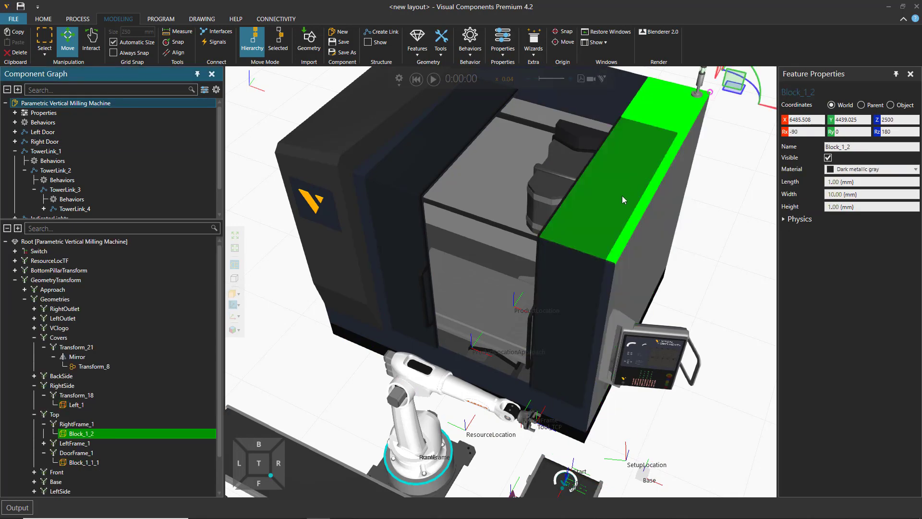
pyautogui.click(564, 266)
pyautogui.click(473, 256)
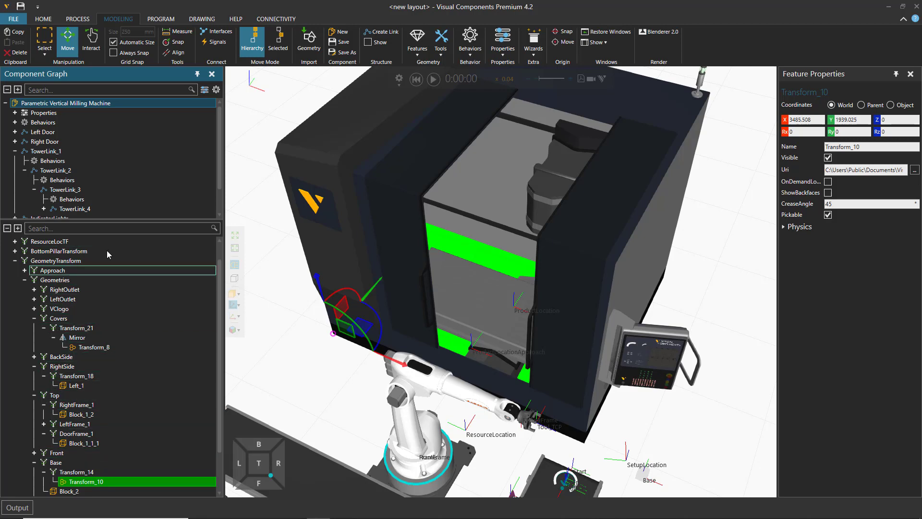
# Step: Review the milling machine's Properties and Behaviors in the component structure
pyautogui.moveTo(132, 218); pyautogui.dragTo(131, 319)
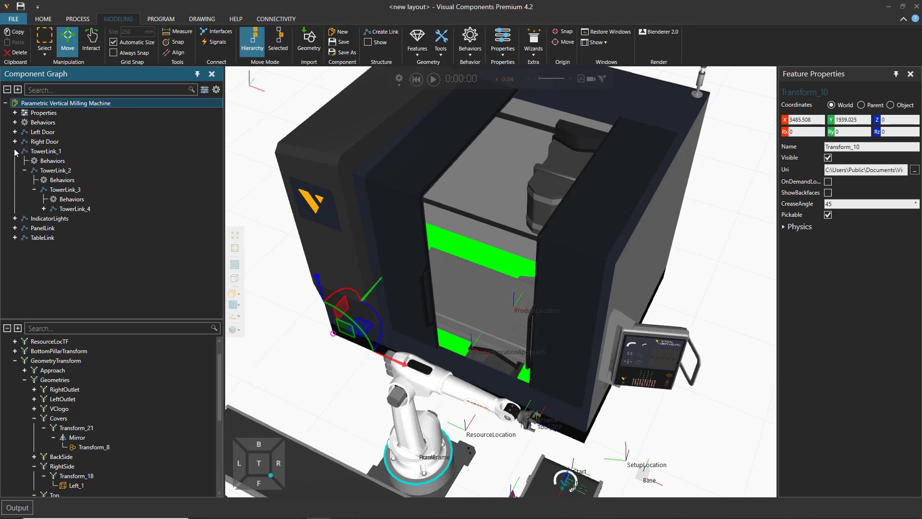
pyautogui.click(36, 115)
pyautogui.click(14, 113)
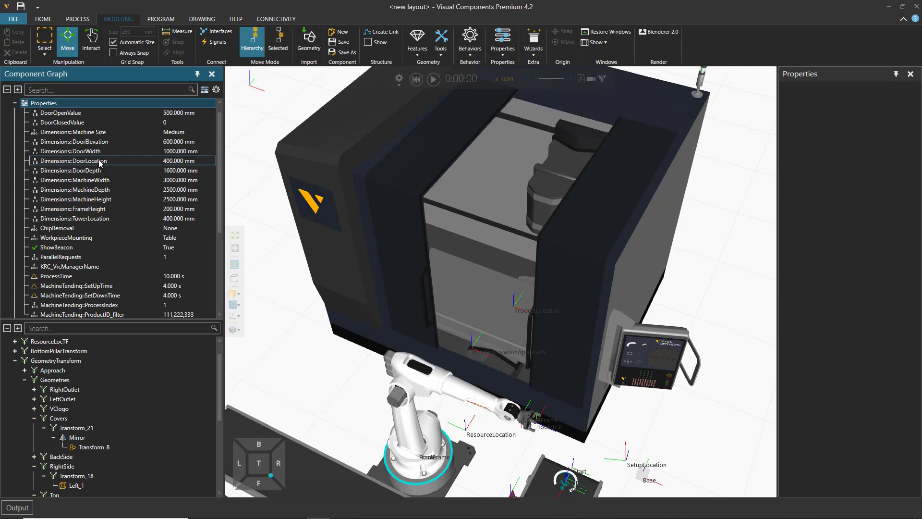
pyautogui.click(15, 103)
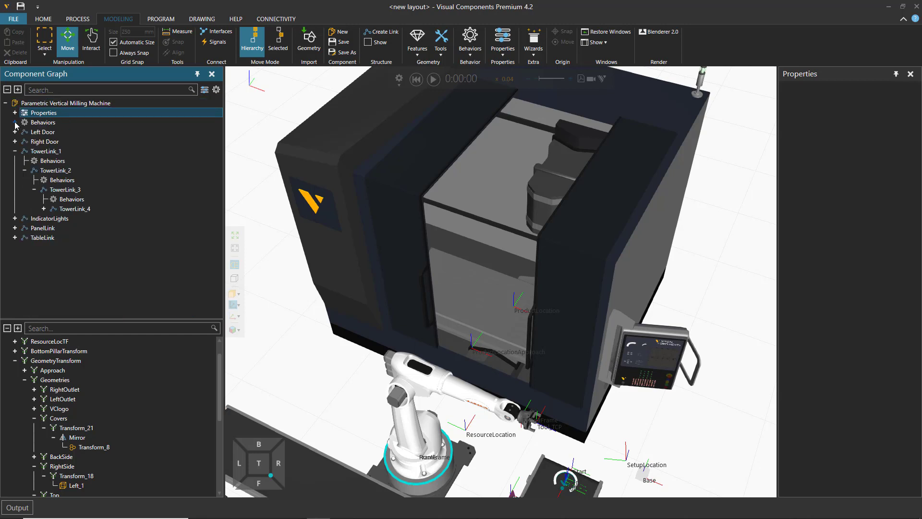
pyautogui.click(15, 122)
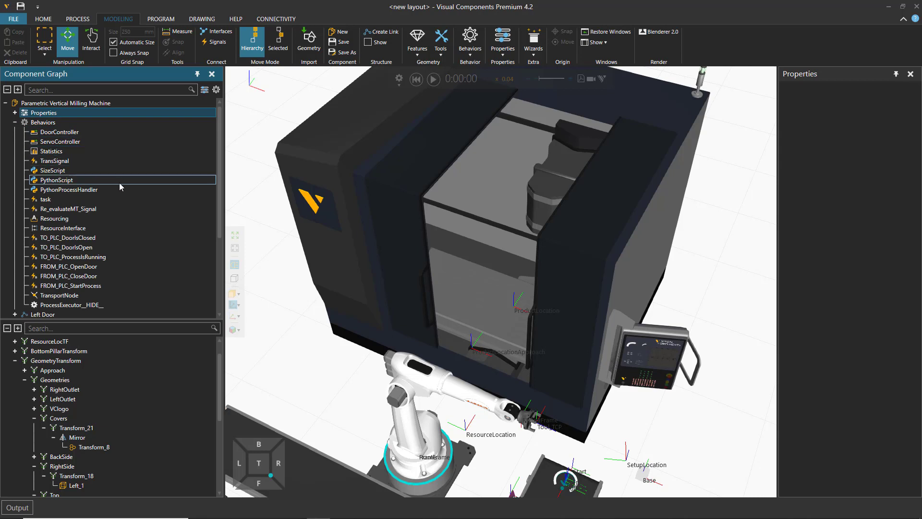
pyautogui.scroll(-1, 119, 185)
pyautogui.scroll(1, 120, 184)
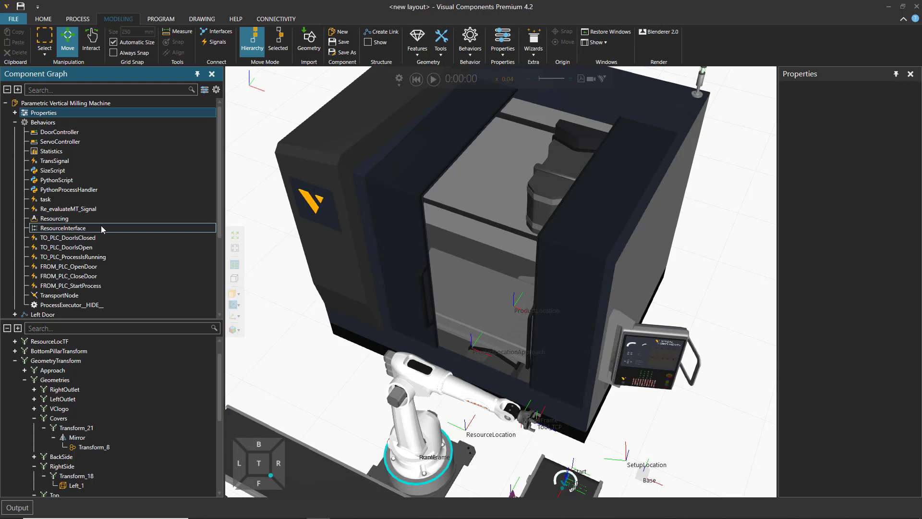
# Step: Open the milling machine's PythonScript behavior, read its code through the main loop, and close the script editor
pyautogui.doubleClick(64, 181)
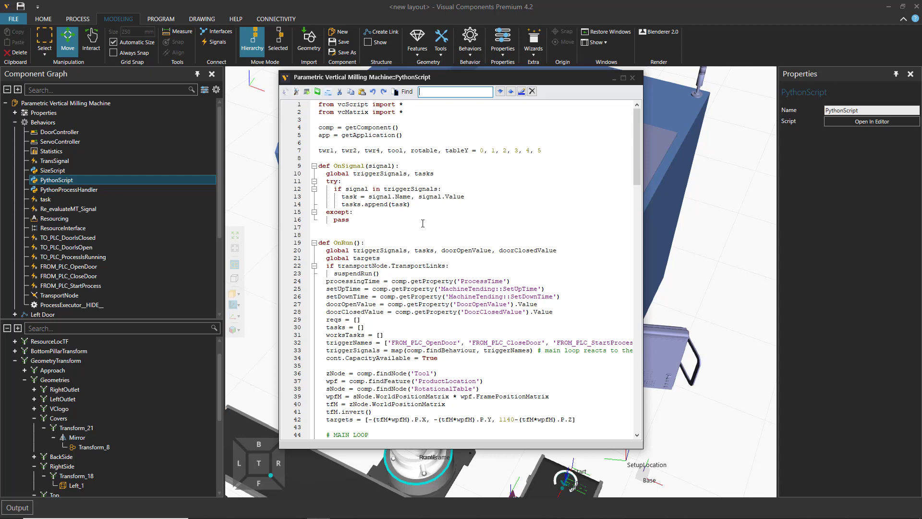
pyautogui.scroll(-11, 423, 224)
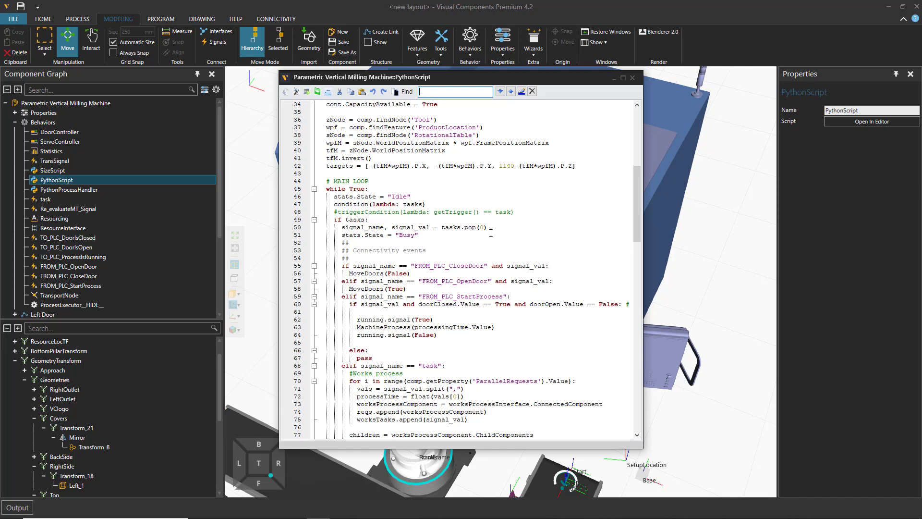
pyautogui.click(633, 78)
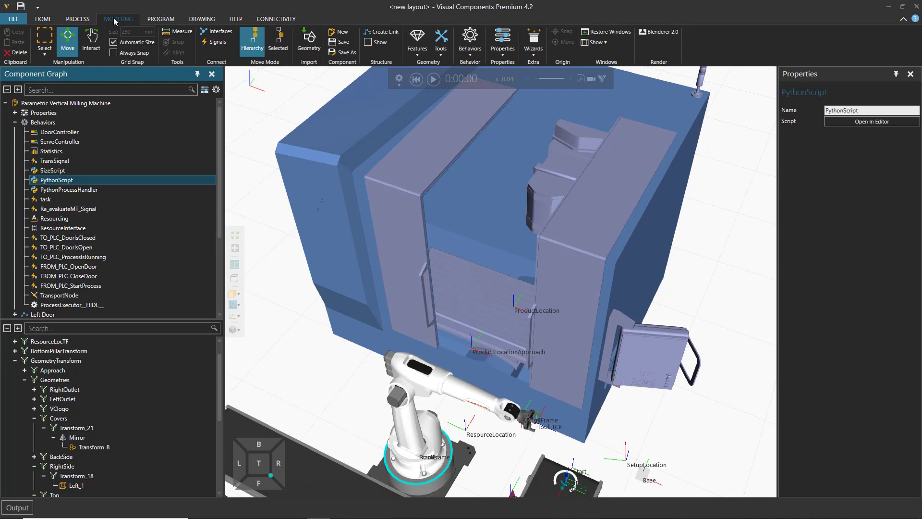
# Step: Duplicate the Parametric Vertical Milling Machine and place the copy beside the original at about X 683, Y 1924 mm
pyautogui.click(78, 19)
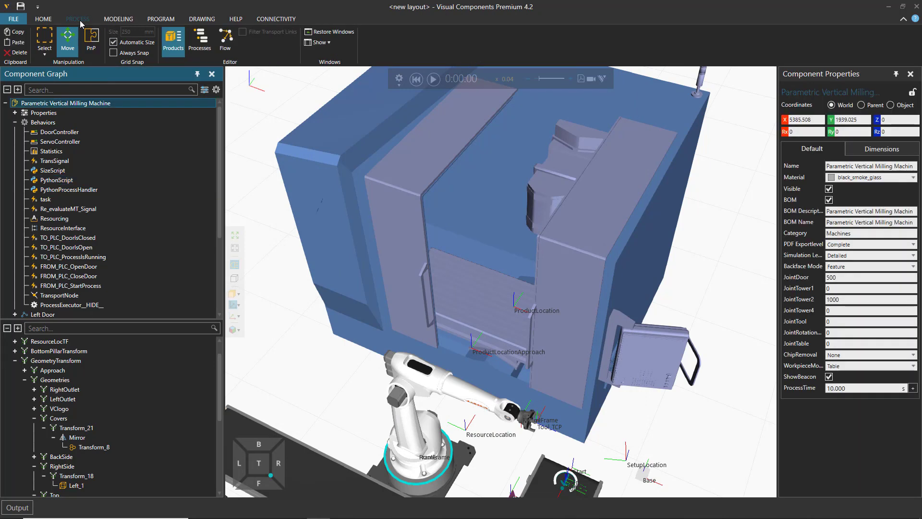
pyautogui.click(304, 349)
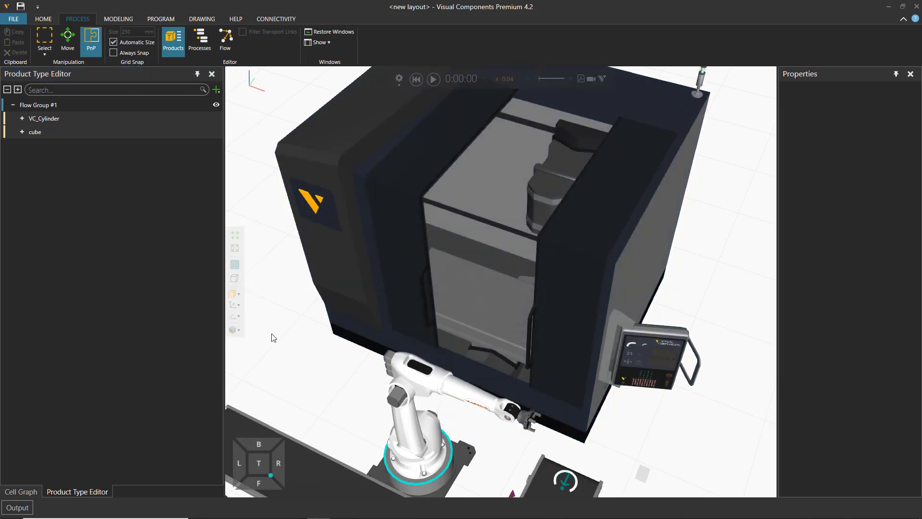
pyautogui.scroll(-1, 316, 360)
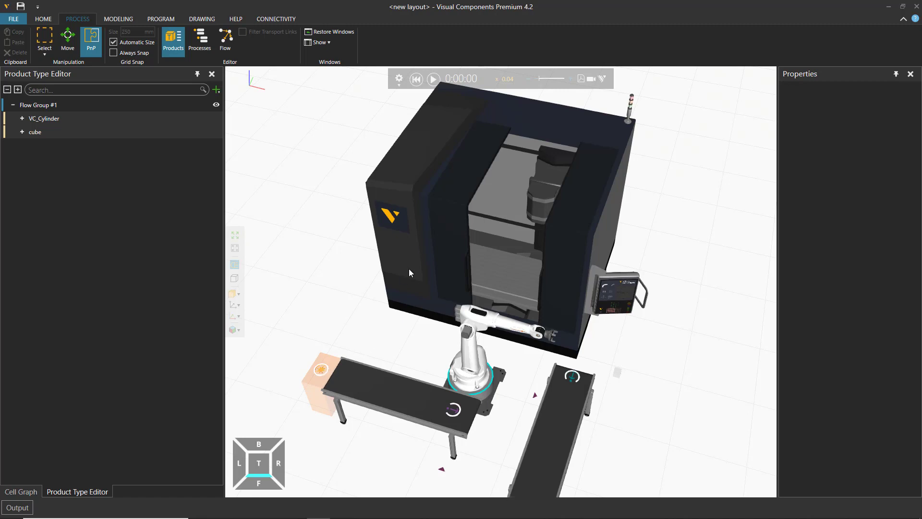
pyautogui.moveTo(404, 324); pyautogui.dragTo(518, 296, button='right')
pyautogui.click(517, 297)
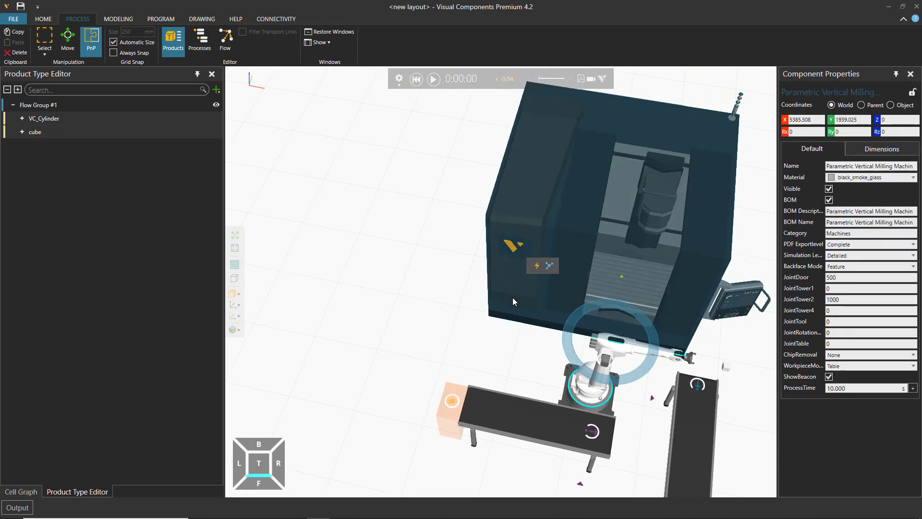
pyautogui.click(48, 19)
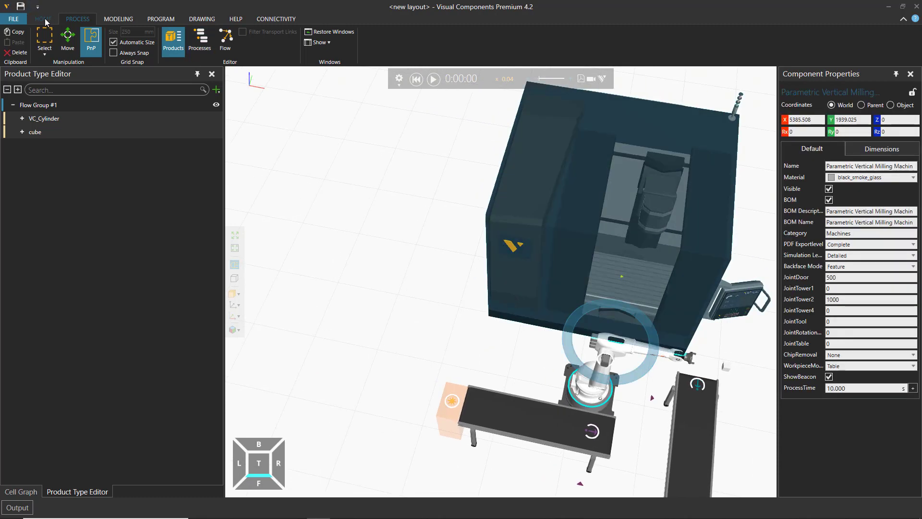
pyautogui.click(419, 300)
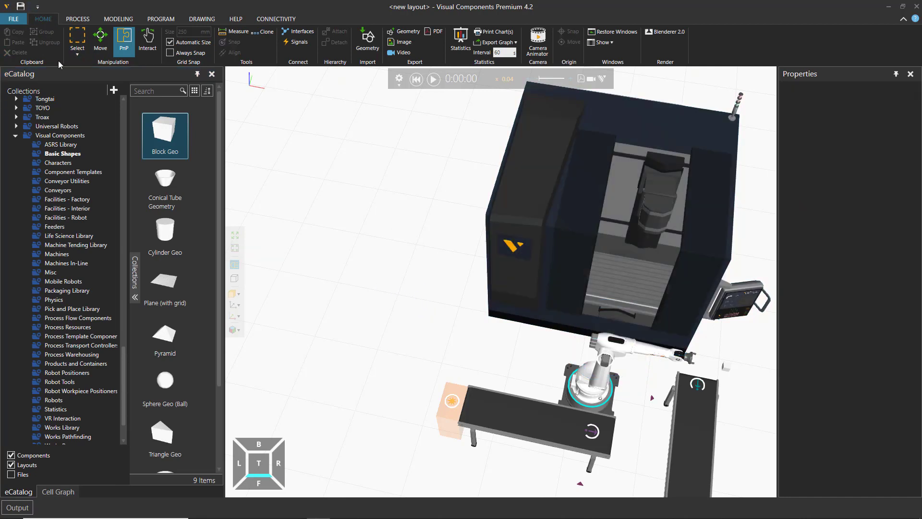
pyautogui.click(511, 284)
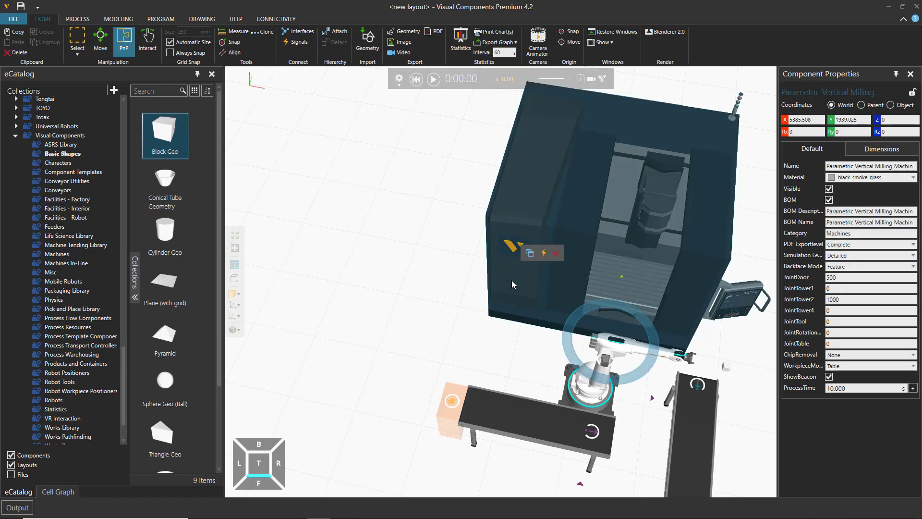
pyautogui.click(530, 253)
pyautogui.scroll(-4, 530, 253)
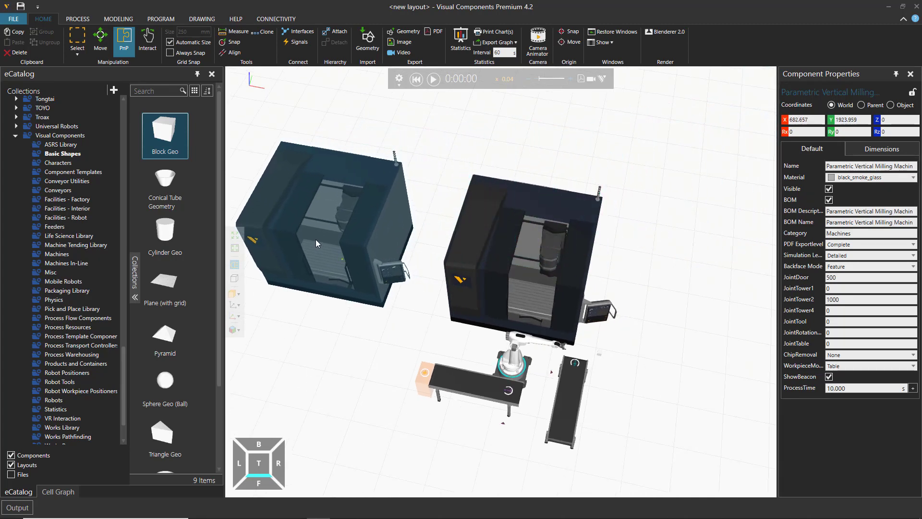
pyautogui.click(315, 239)
# Step: Move the RobotController with its mounted robot to the open floor beyond the infeed conveyor, at about X 4147, Y -1003 mm
pyautogui.moveTo(345, 370); pyautogui.dragTo(353, 370, button='right')
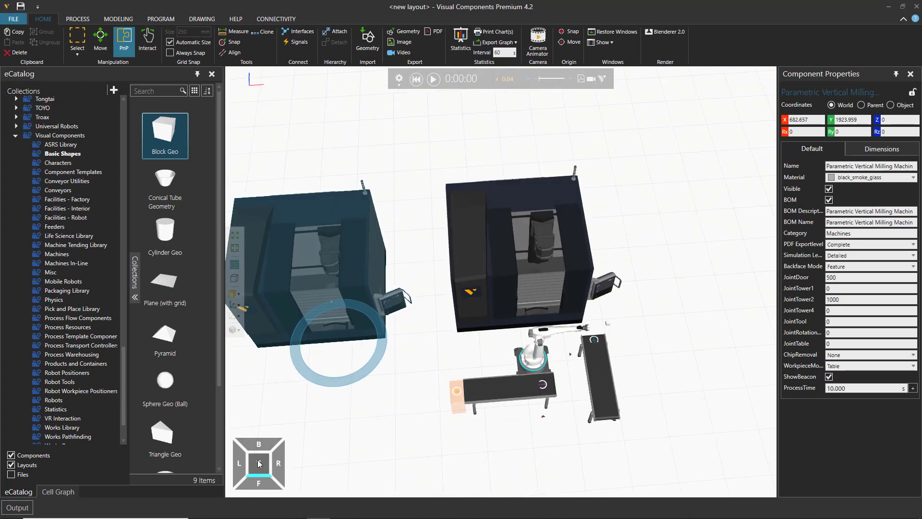
pyautogui.click(258, 461)
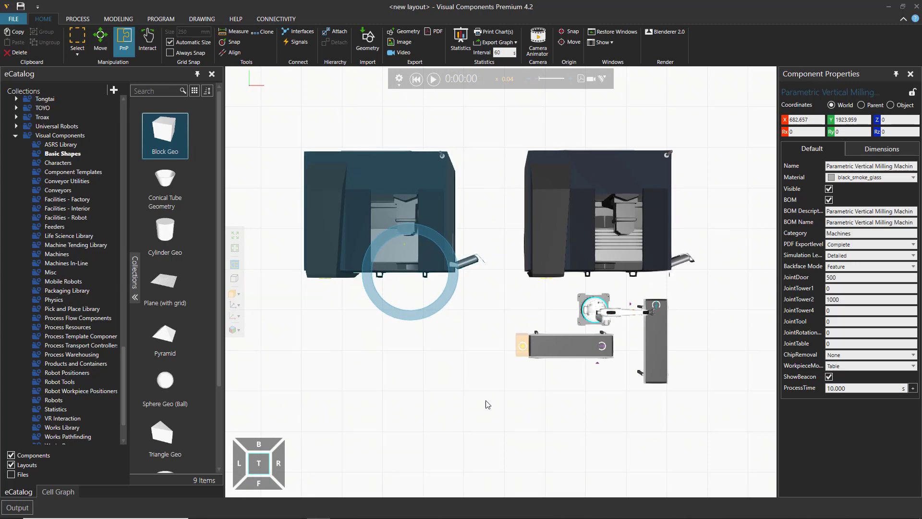
pyautogui.moveTo(487, 404); pyautogui.dragTo(479, 377, button='right')
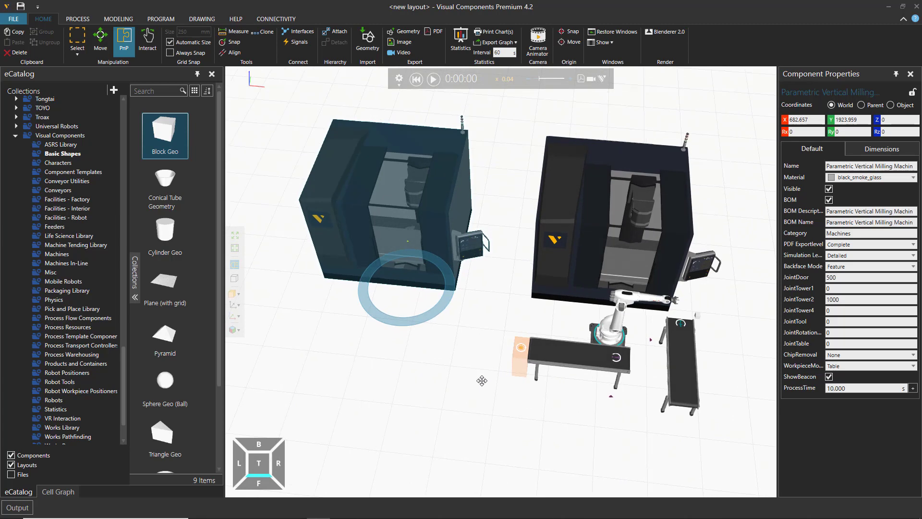
pyautogui.moveTo(493, 418); pyautogui.dragTo(500, 419, button='right')
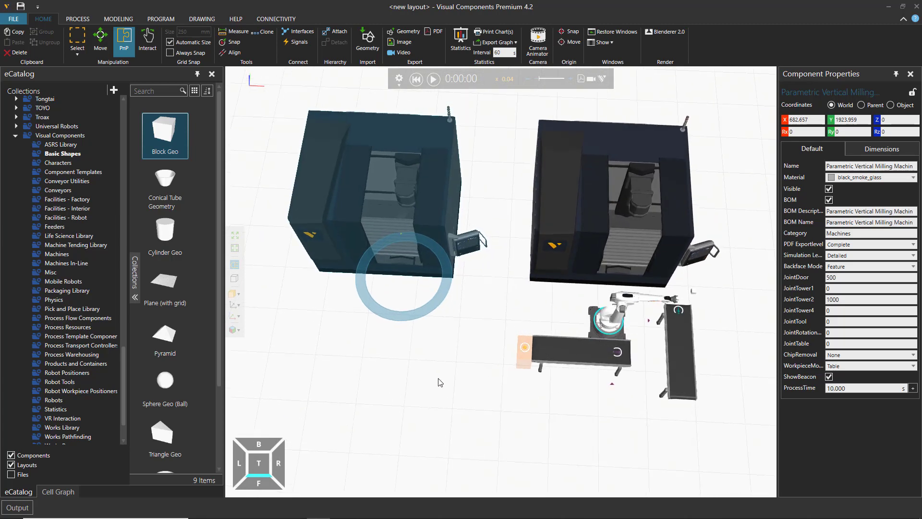
pyautogui.moveTo(438, 382); pyautogui.dragTo(450, 386, button='middle')
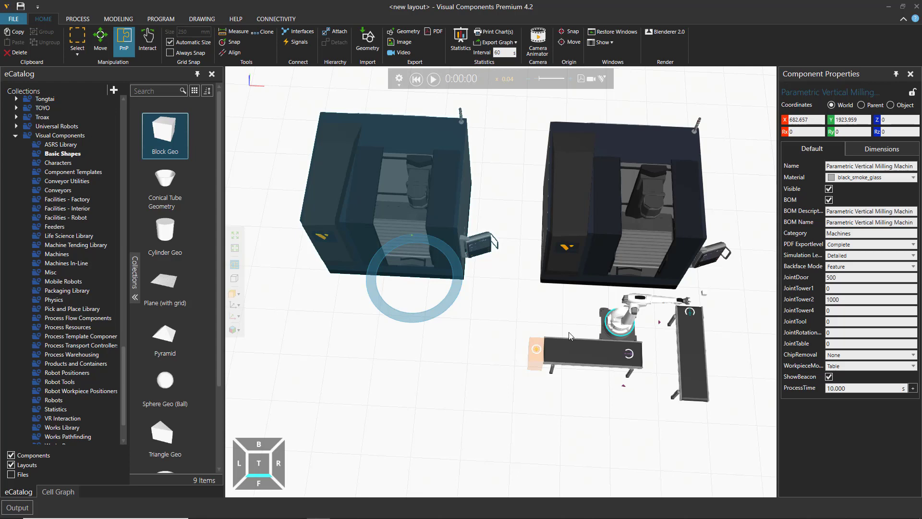
pyautogui.click(606, 337)
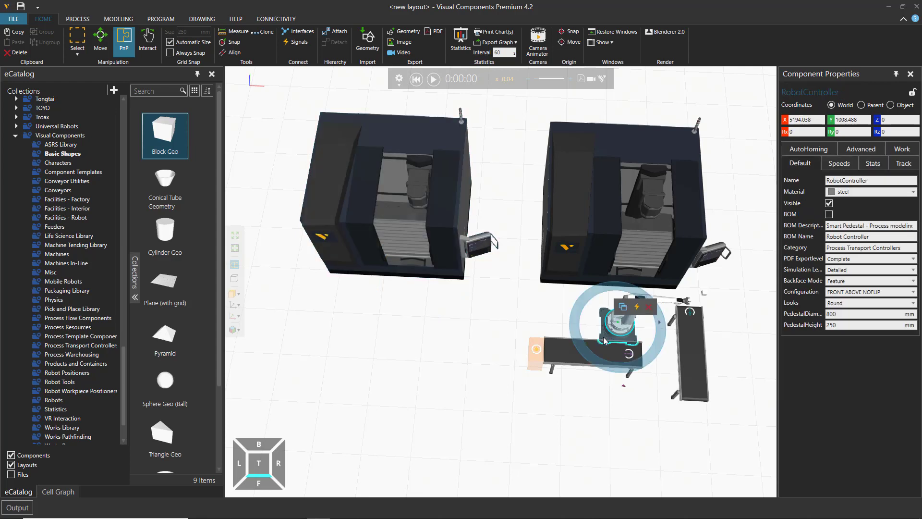
pyautogui.moveTo(602, 336); pyautogui.dragTo(553, 429)
pyautogui.moveTo(476, 435); pyautogui.dragTo(511, 426, button='middle')
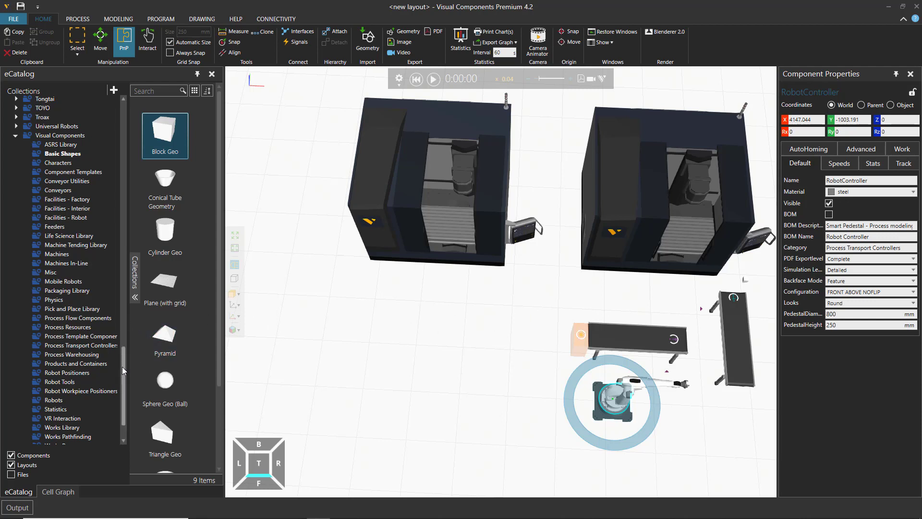
# Step: Add a Generic Servo Track from the Robot Positioners collection in front of the duplicated milling machine, at about X -485, Y 1145 mm
pyautogui.moveTo(122, 367); pyautogui.dragTo(122, 373)
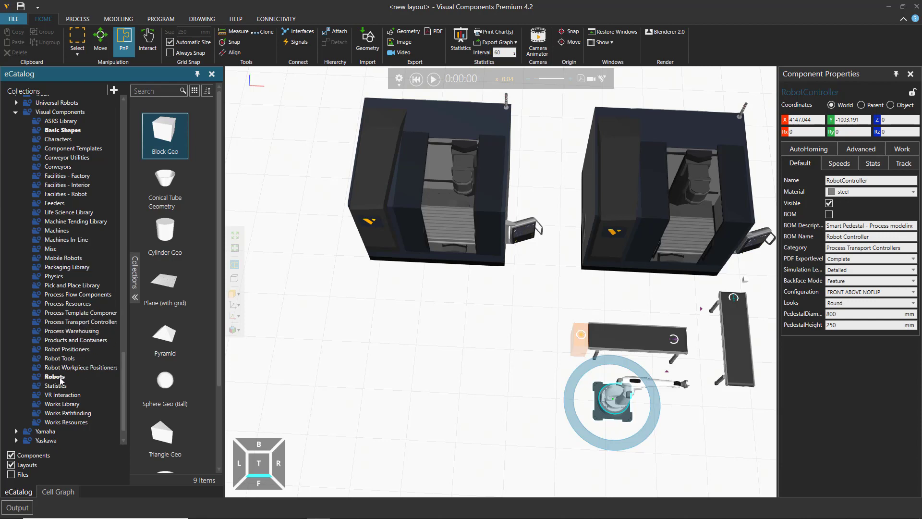
pyautogui.click(69, 351)
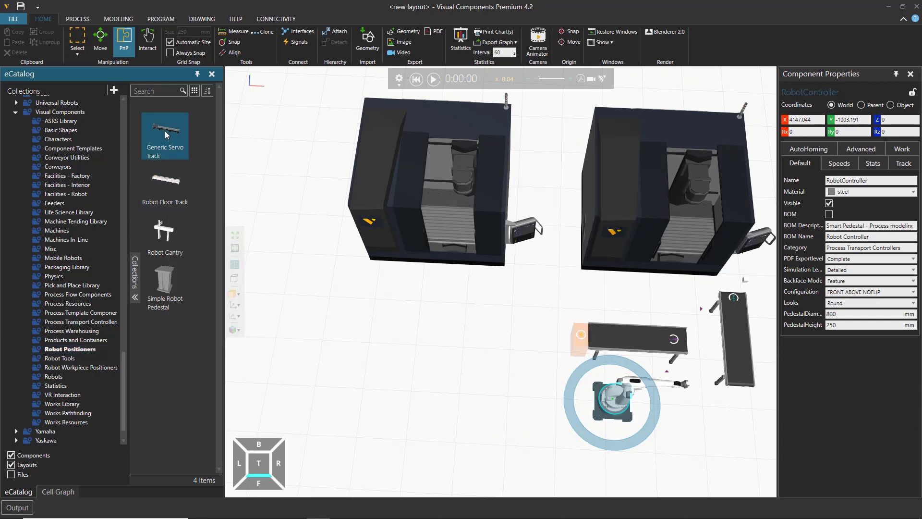
pyautogui.moveTo(166, 133); pyautogui.dragTo(392, 293)
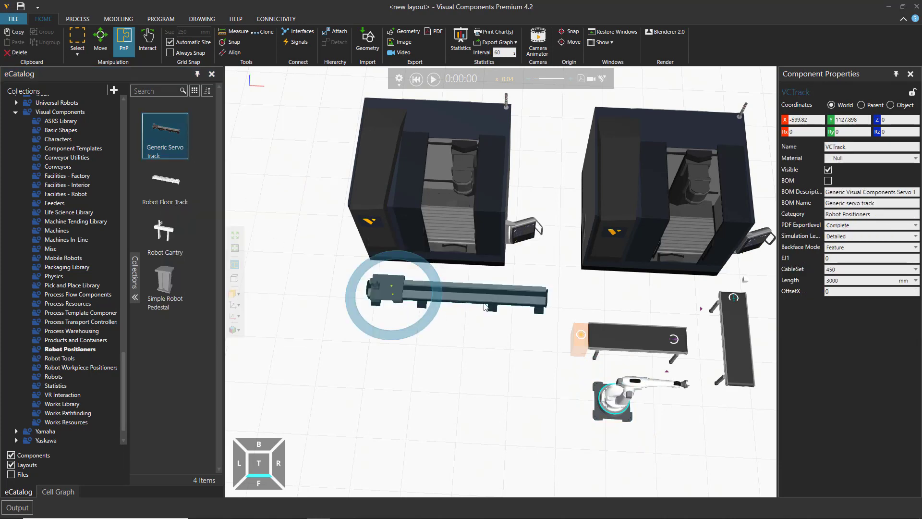
pyautogui.moveTo(470, 293); pyautogui.dragTo(477, 292)
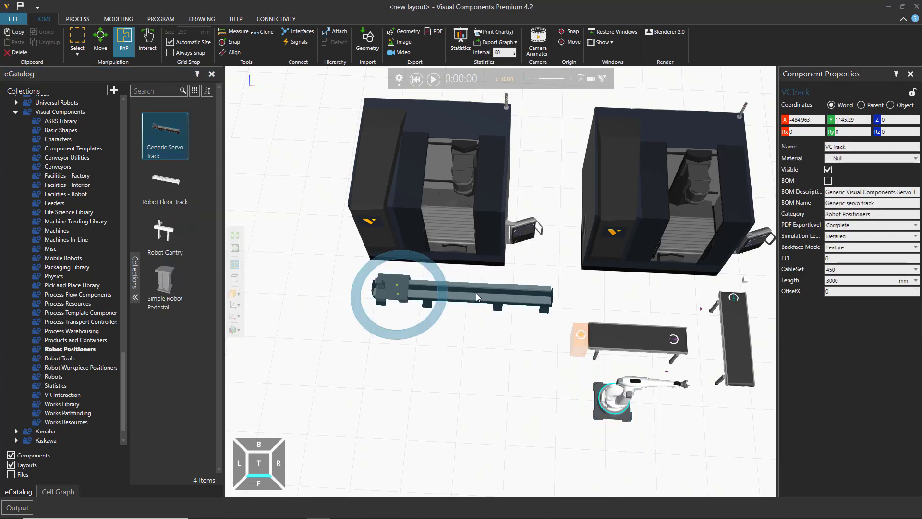
# Step: Set the servo track's length to 7000 mm so it spans both milling machines, checking the layout from above
pyautogui.click(259, 463)
pyautogui.moveTo(452, 277)
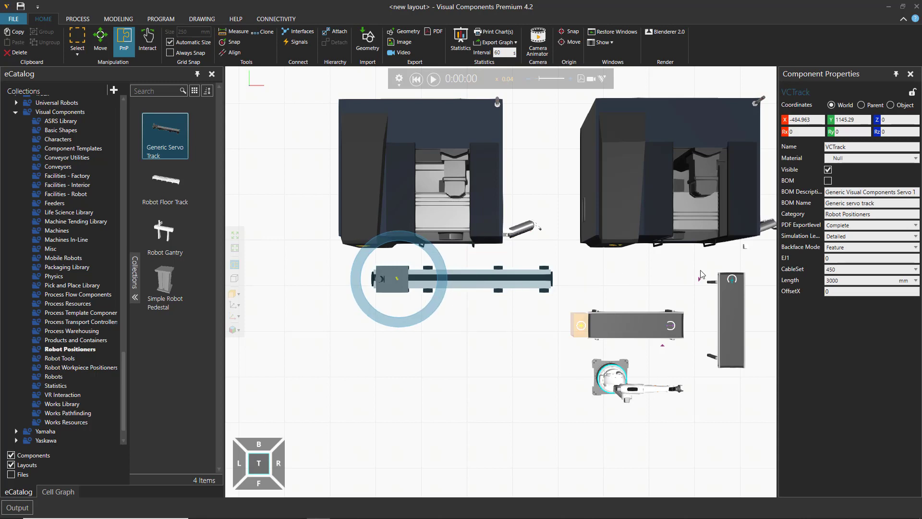
pyautogui.moveTo(549, 379); pyautogui.dragTo(488, 393, button='middle')
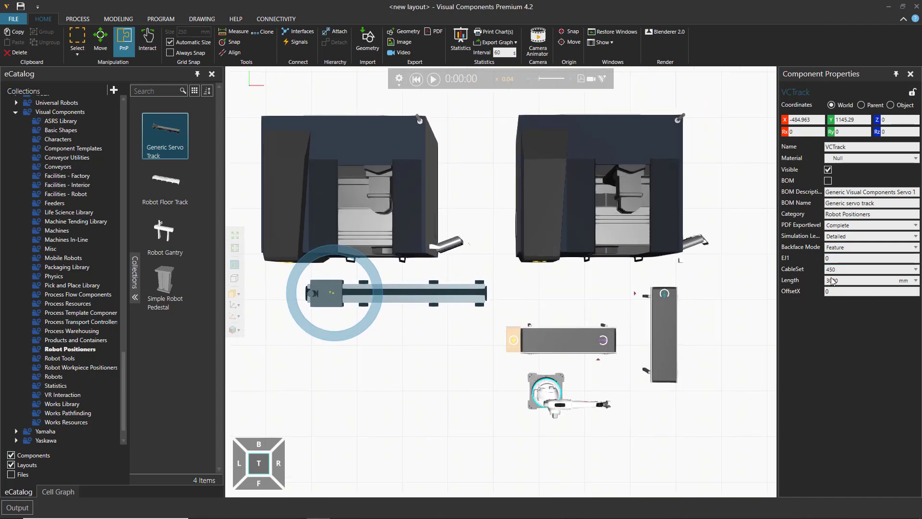
pyautogui.click(854, 281)
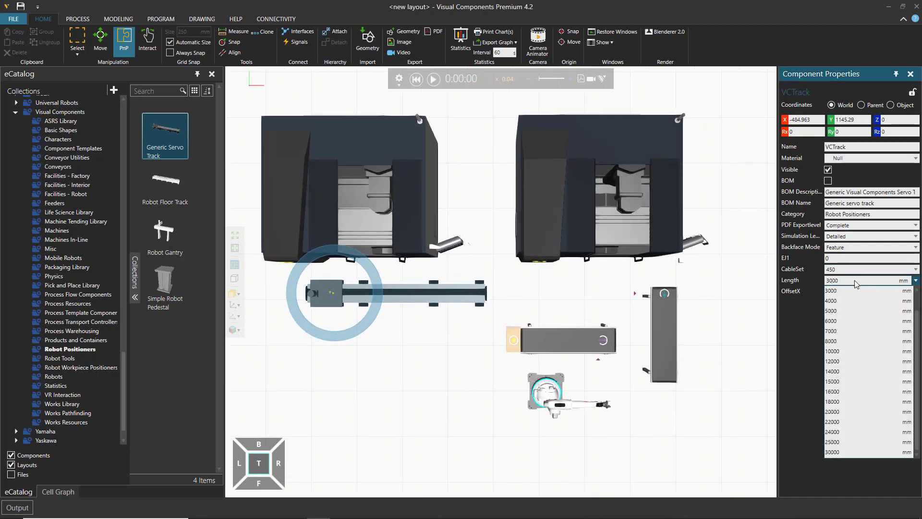
pyautogui.click(855, 281)
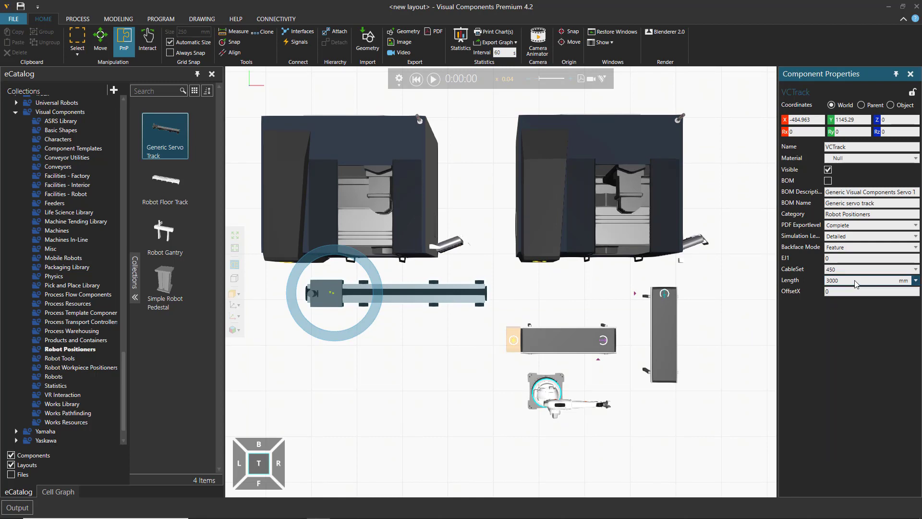
pyautogui.scroll(1, 855, 281)
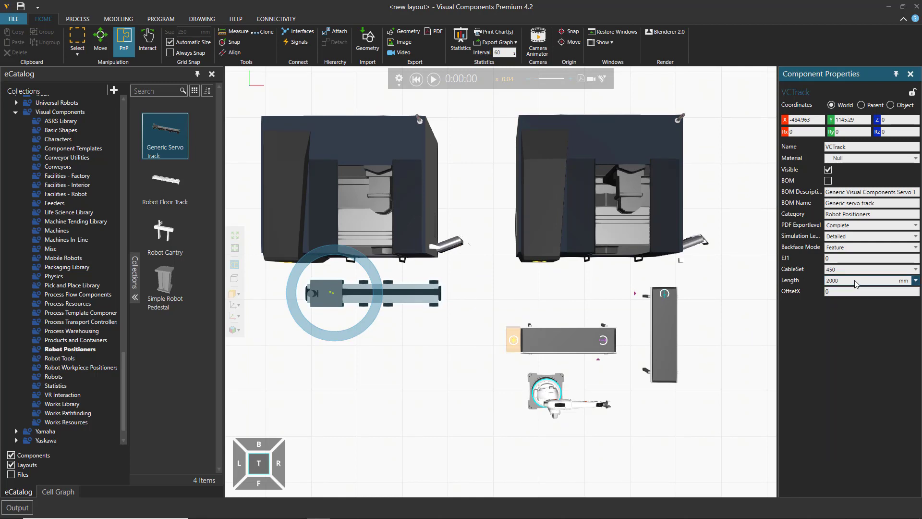
pyautogui.scroll(-2, 856, 283)
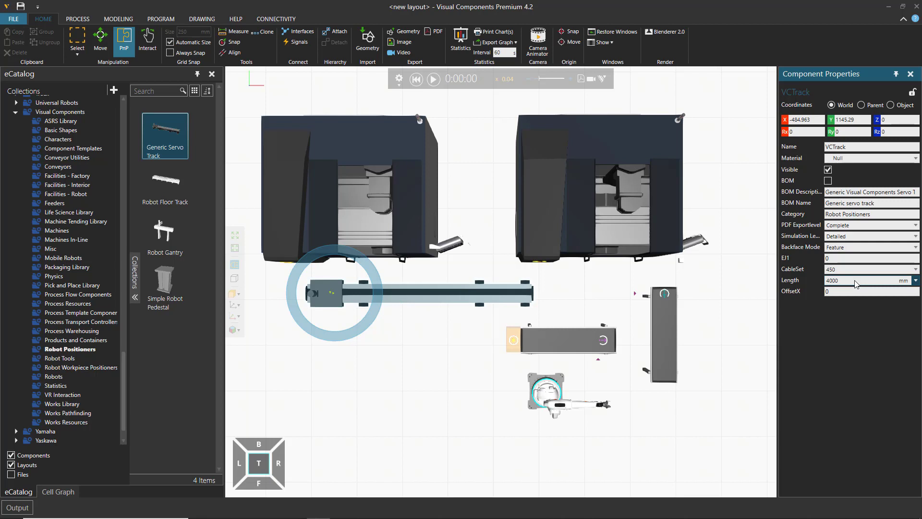
pyautogui.scroll(-1, 855, 284)
pyautogui.scroll(-1, 855, 283)
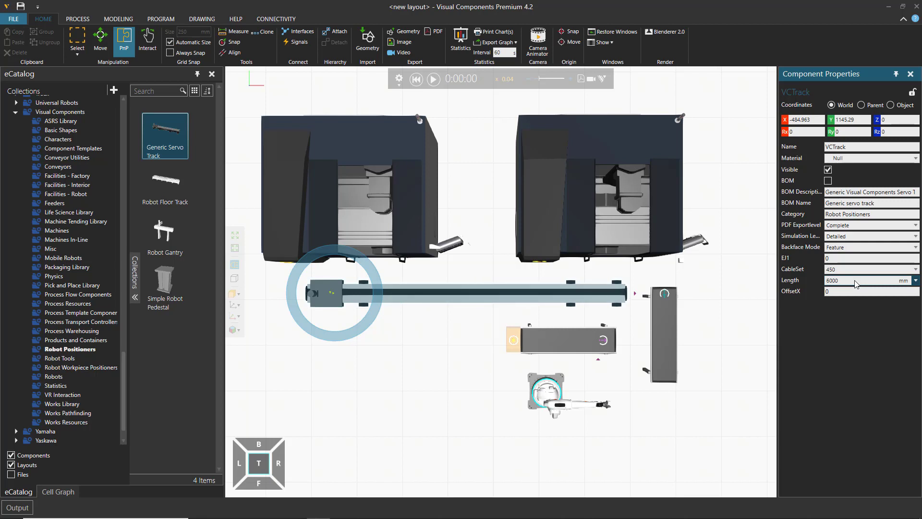
pyautogui.scroll(-1, 855, 283)
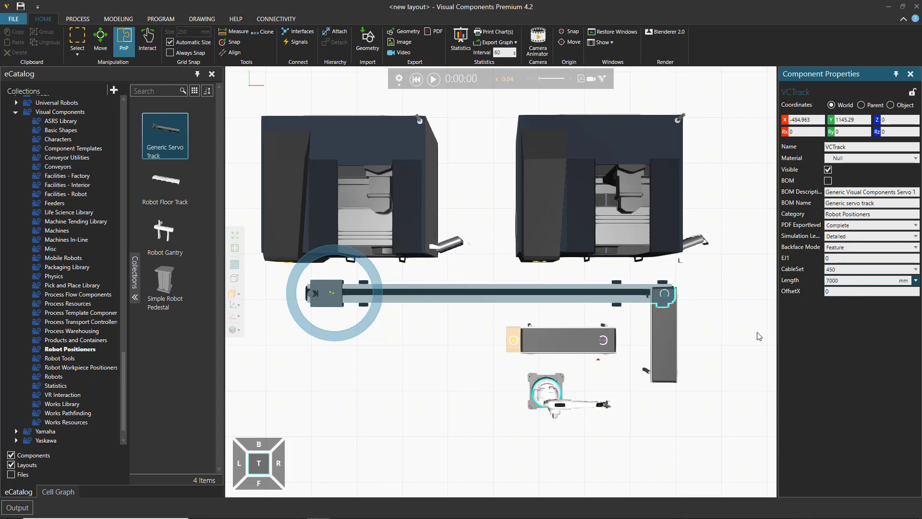
# Step: Move Conveyor #2 off the servo track to the open floor in front of it, at about X 1617, Y 779 mm
pyautogui.click(665, 349)
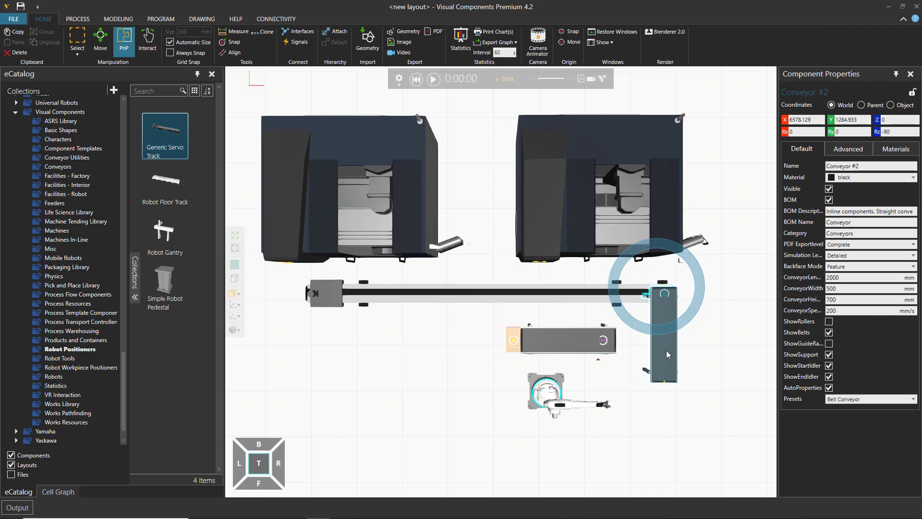
pyautogui.moveTo(667, 355); pyautogui.dragTo(440, 378)
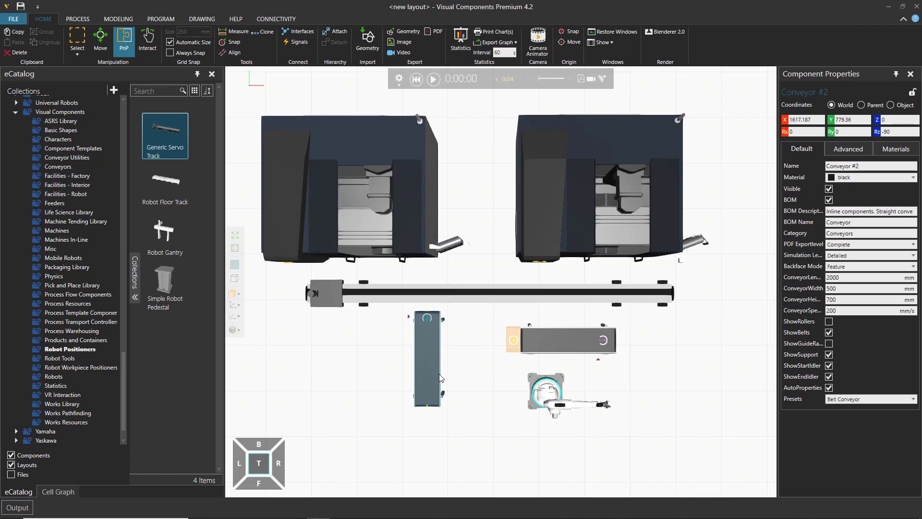
pyautogui.click(498, 411)
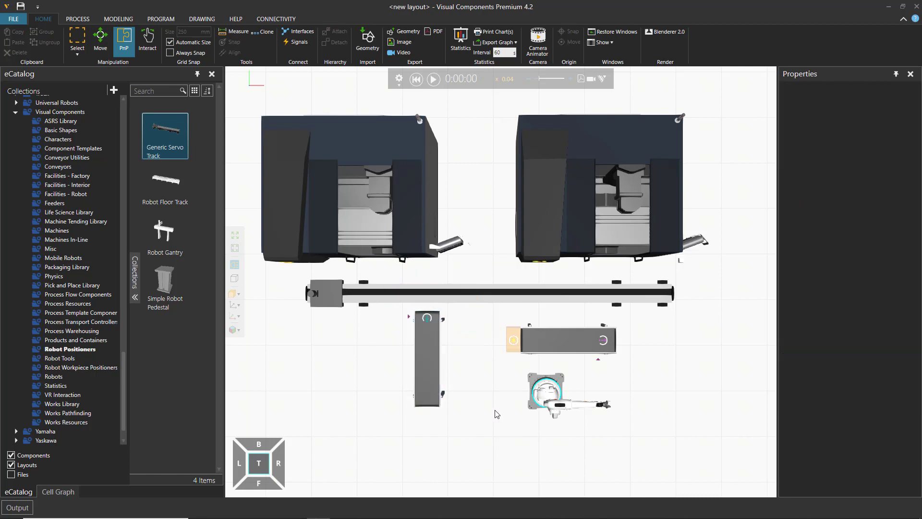
# Step: Take the GenericRobot off its pedestal and mount it on the servo track's carriage
pyautogui.moveTo(494, 425)
pyautogui.mouseDown(button='right')
pyautogui.moveTo(495, 404)
pyautogui.moveTo(470, 400)
pyautogui.moveTo(503, 398)
pyautogui.moveTo(492, 397)
pyautogui.moveTo(495, 420)
pyautogui.mouseUp(button='right')
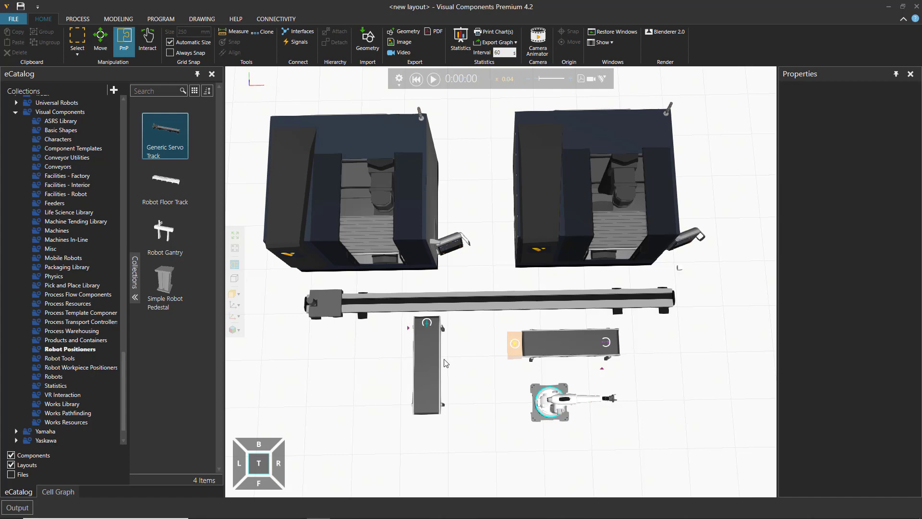
pyautogui.moveTo(476, 368); pyautogui.dragTo(490, 397, button='middle')
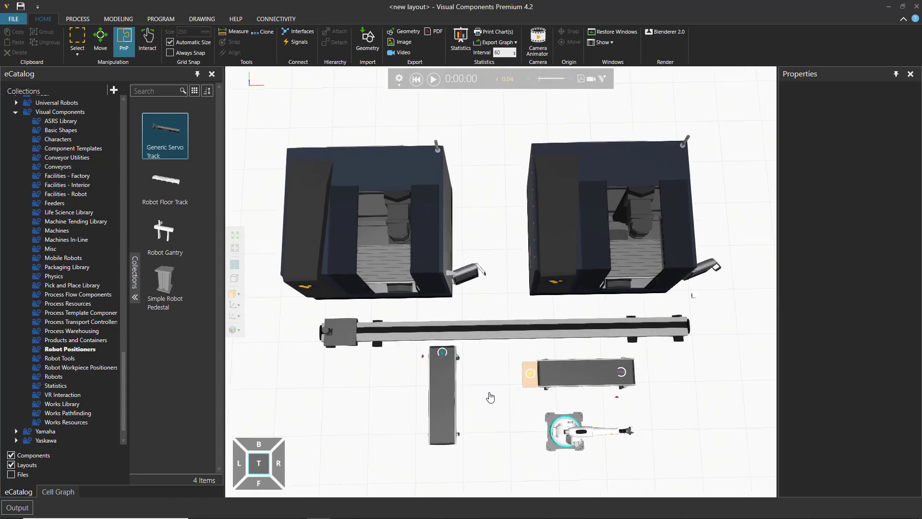
pyautogui.moveTo(494, 404); pyautogui.dragTo(493, 404, button='right')
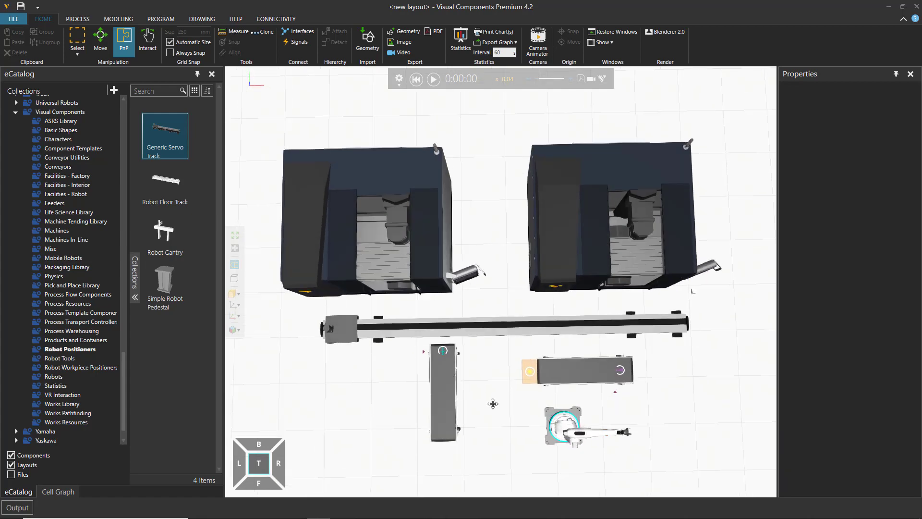
pyautogui.scroll(-1, 495, 397)
pyautogui.scroll(2, 495, 396)
pyautogui.moveTo(498, 399); pyautogui.dragTo(501, 389, button='middle')
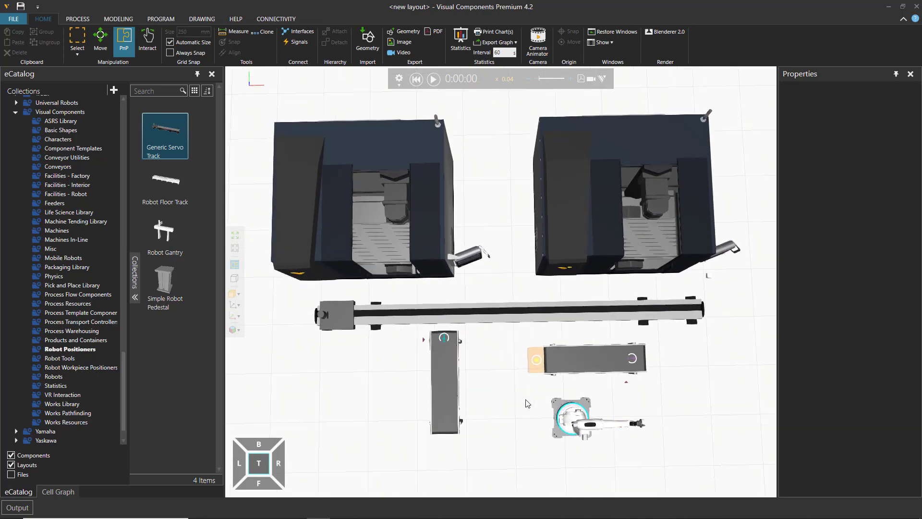
pyautogui.click(583, 430)
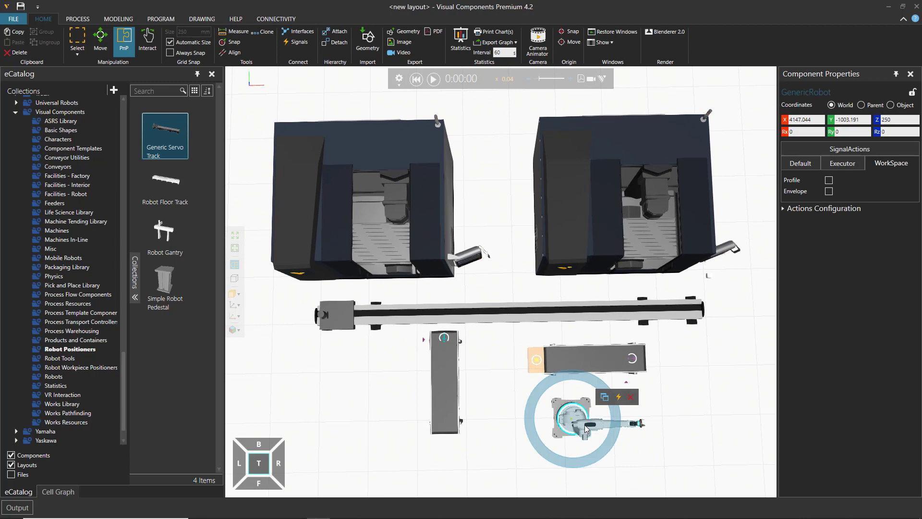
pyautogui.moveTo(585, 429); pyautogui.dragTo(356, 325)
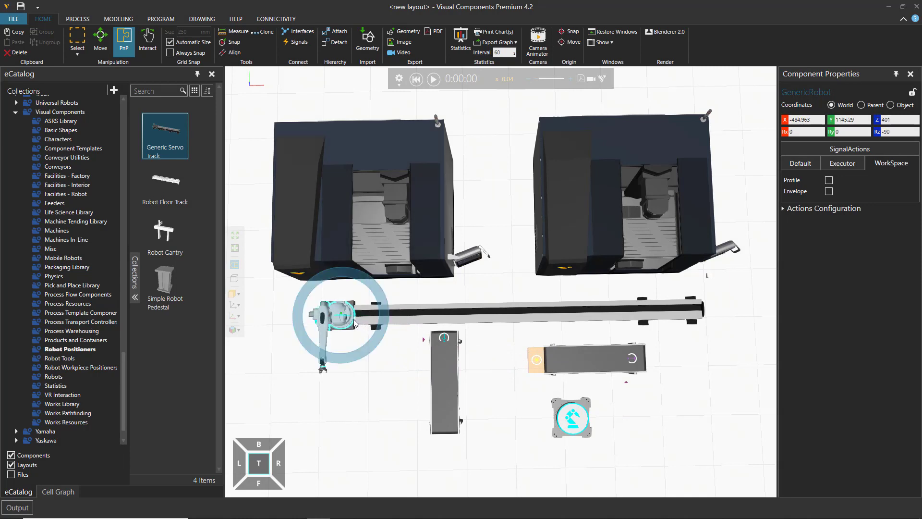
# Step: Move the empty RobotController pedestal under the servo track, at the end where the robot stands
pyautogui.moveTo(398, 419); pyautogui.dragTo(397, 377, button='right')
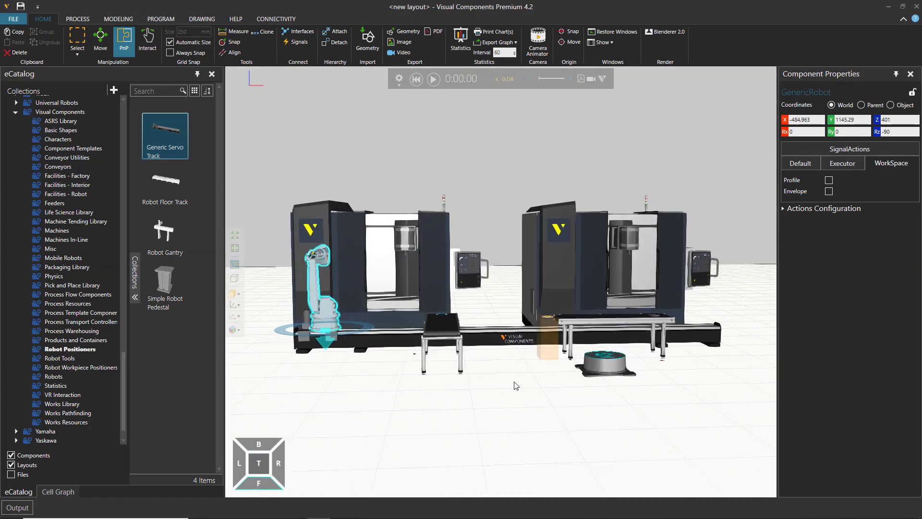
pyautogui.moveTo(515, 400); pyautogui.dragTo(509, 402, button='right')
pyautogui.click(382, 395)
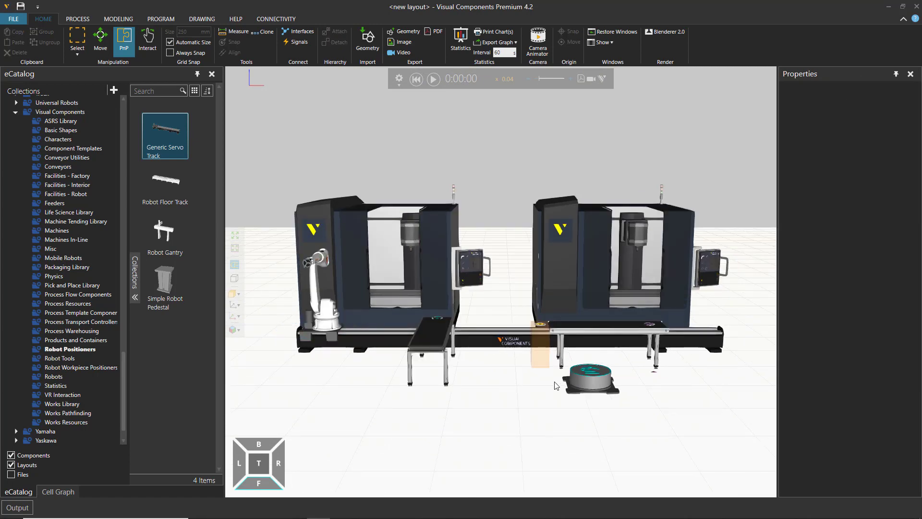
pyautogui.click(590, 385)
pyautogui.moveTo(591, 382); pyautogui.dragTo(329, 368)
pyautogui.click(445, 423)
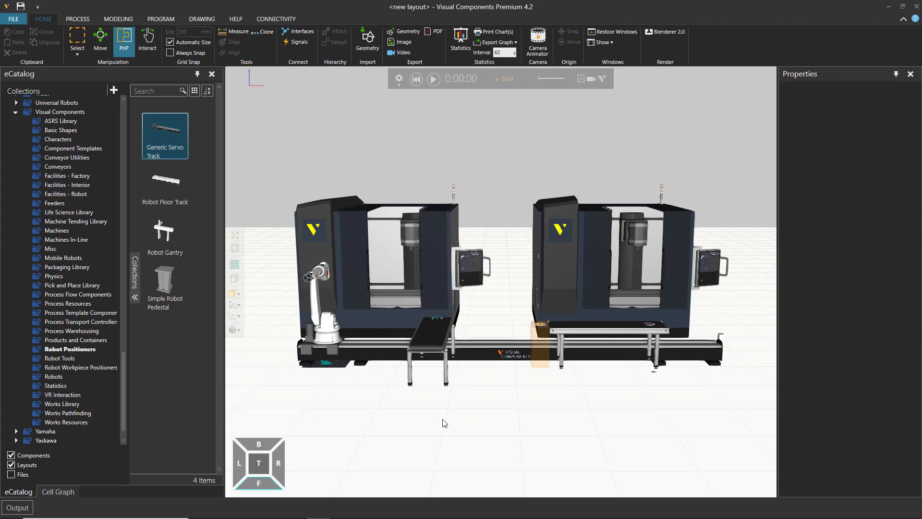
# Step: Open the Process Flow Editor and add a transport link from FromConveyor to the duplicated milling machine's Parametric Vertical Mill process
pyautogui.moveTo(445, 423); pyautogui.dragTo(395, 383, button='right')
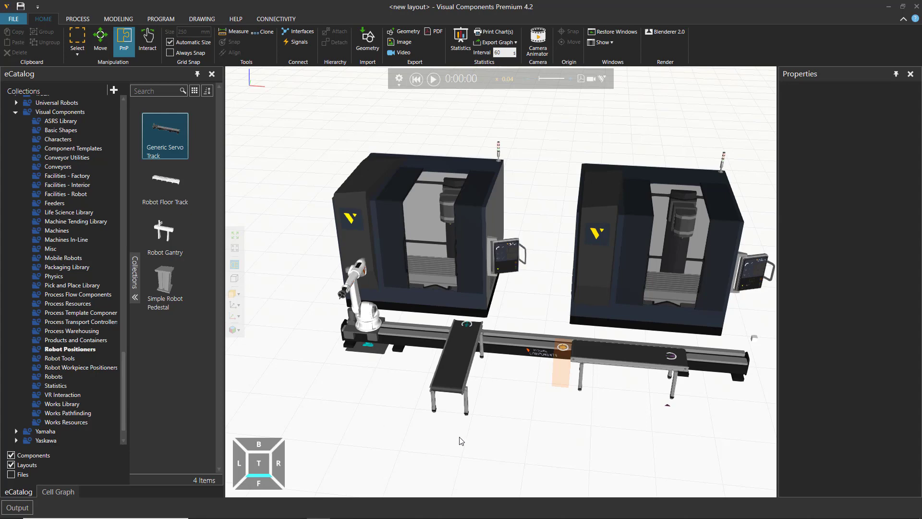
pyautogui.moveTo(461, 442); pyautogui.dragTo(485, 439, button='right')
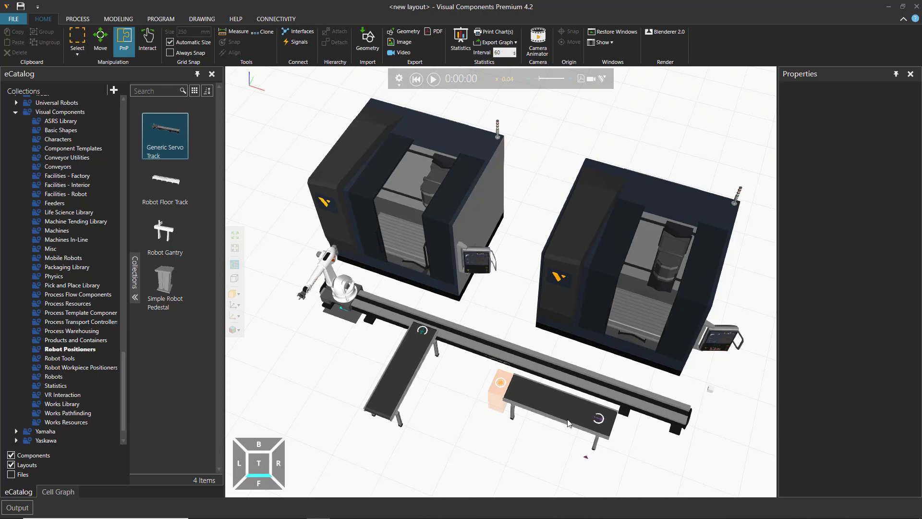
pyautogui.click(78, 20)
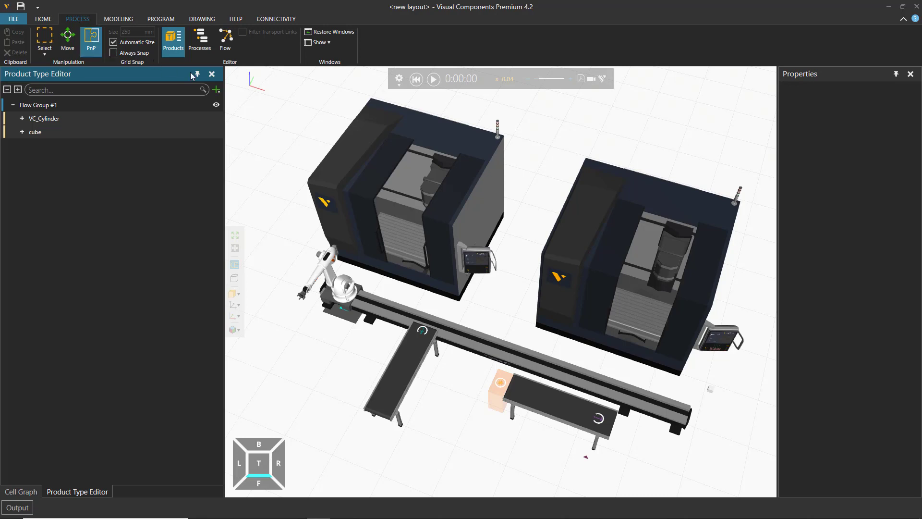
pyautogui.click(225, 43)
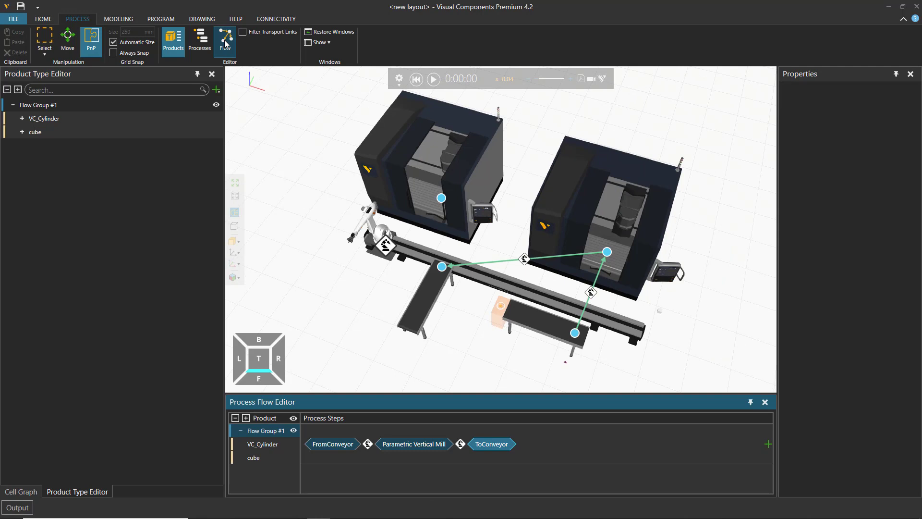
pyautogui.moveTo(508, 371); pyautogui.dragTo(494, 366, button='right')
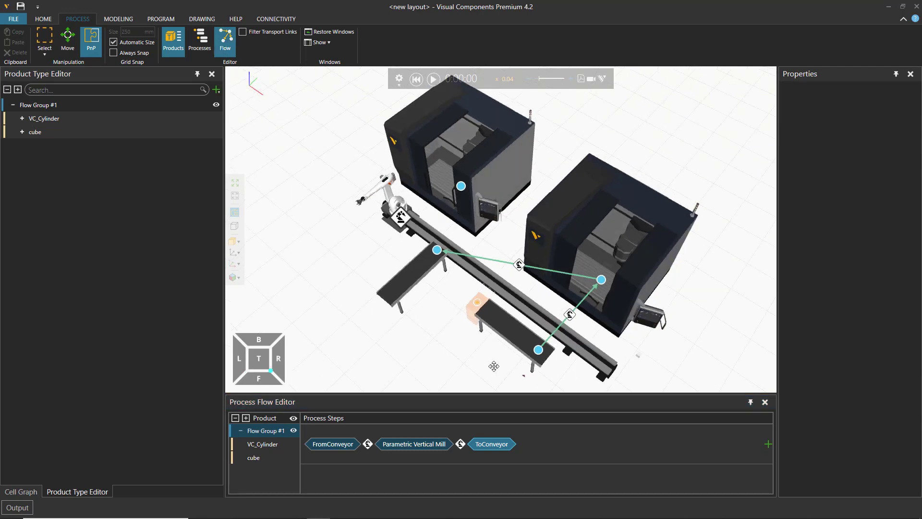
pyautogui.scroll(3, 540, 307)
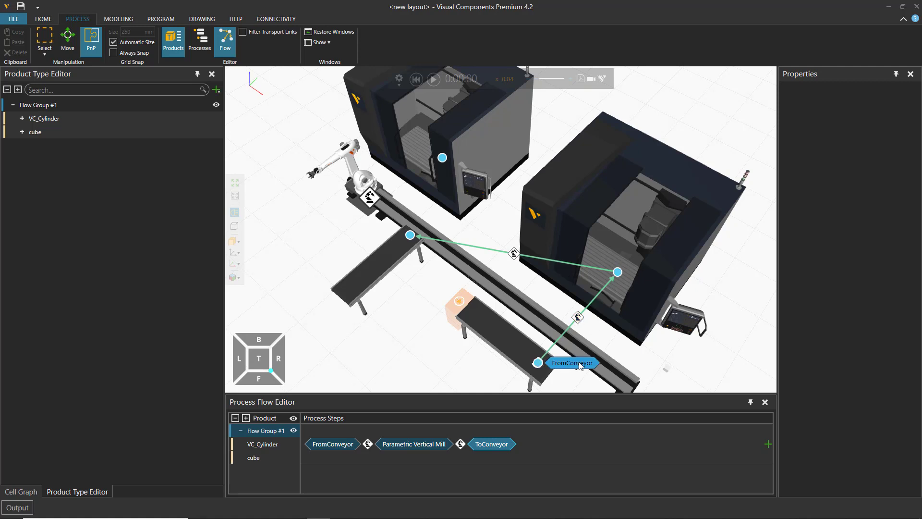
pyautogui.click(581, 366)
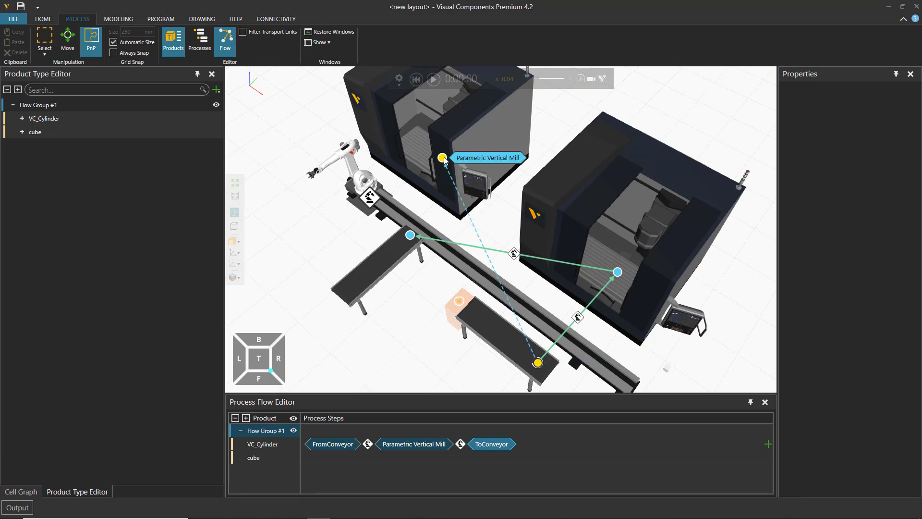
pyautogui.click(478, 159)
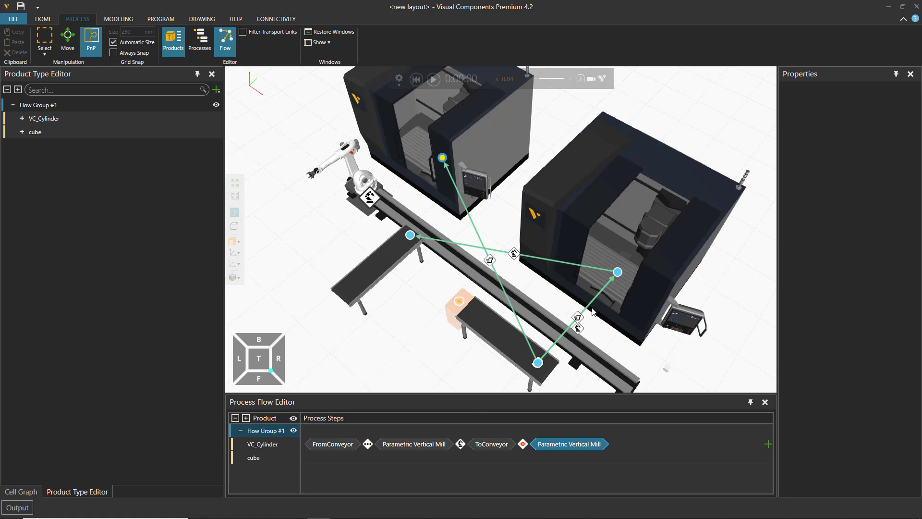
# Step: Delete the last Parametric Vertical Mill step and the ToConveyor step from Flow Group #1's process sequence
pyautogui.click(560, 444)
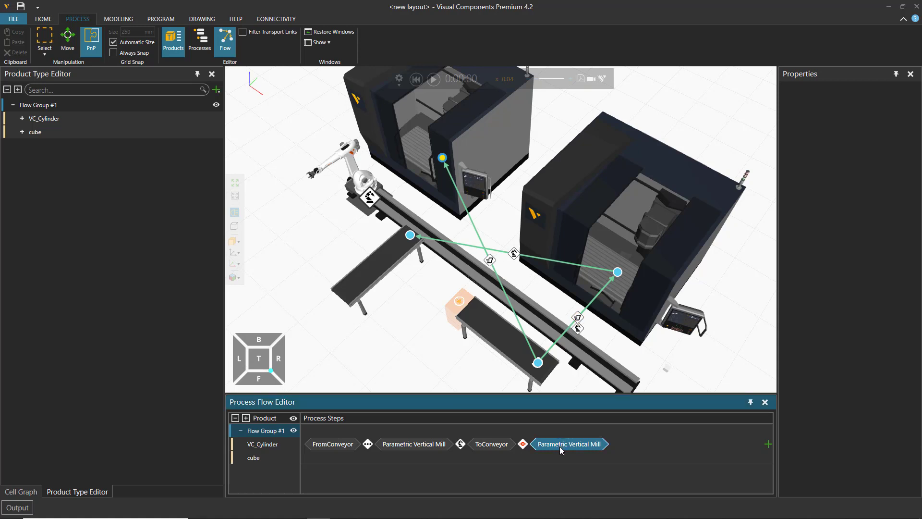
pyautogui.press('Delete')
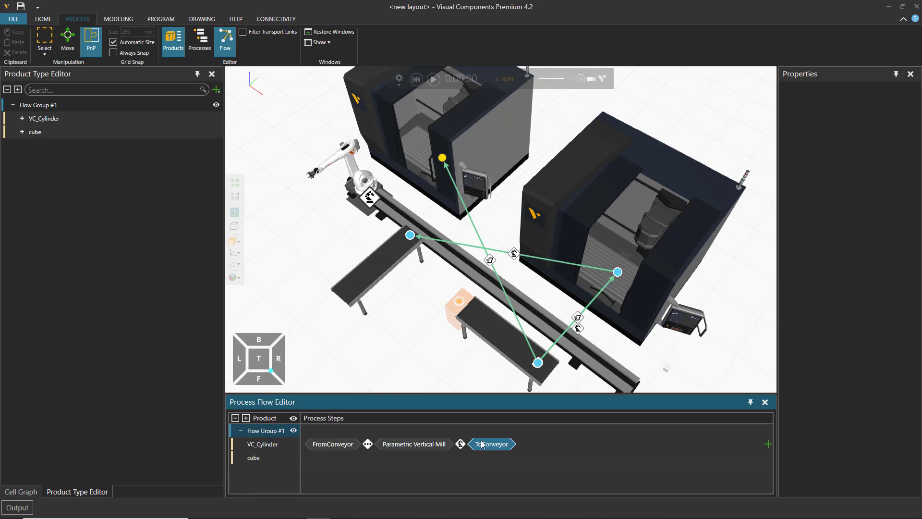
pyautogui.press('Delete')
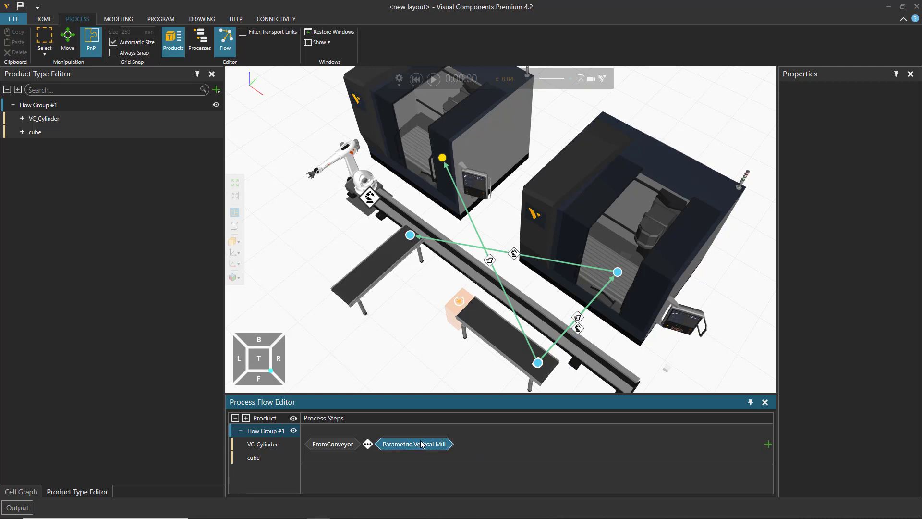
# Step: Delete the remaining Parametric Vertical Mill step and the transport links running to the duplicated mill and to ToConveyor
pyautogui.press('Delete')
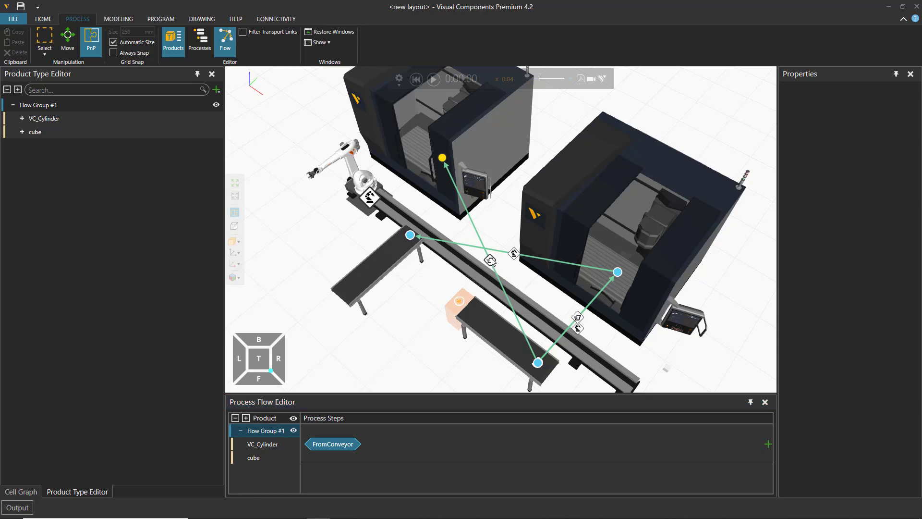
pyautogui.click(491, 261)
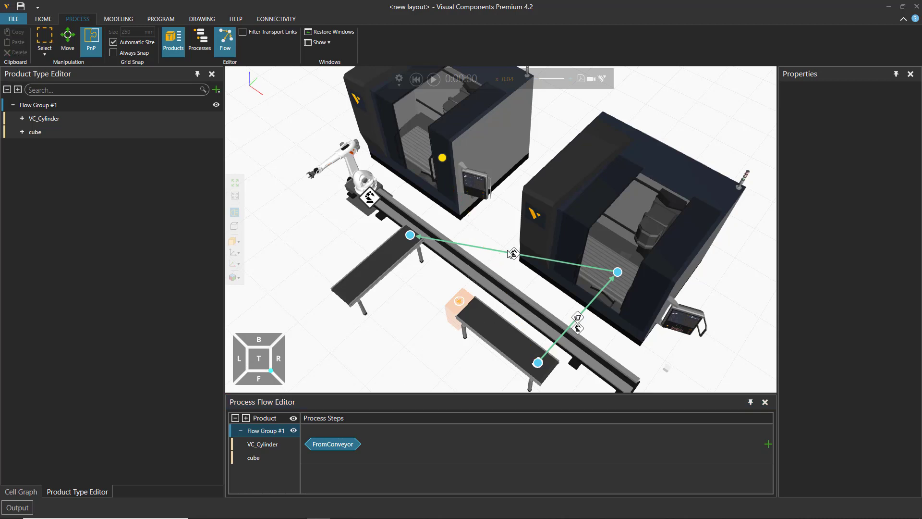
pyautogui.click(514, 253)
pyautogui.press('Delete')
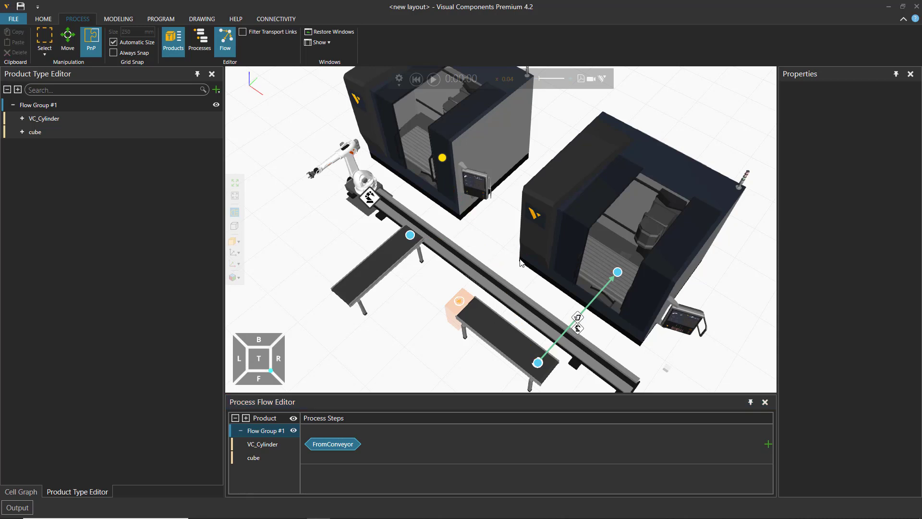
# Step: Delete both transport links between FromConveyor and the original mill, and remove the FromConveyor step from Flow Group #1
pyautogui.click(578, 318)
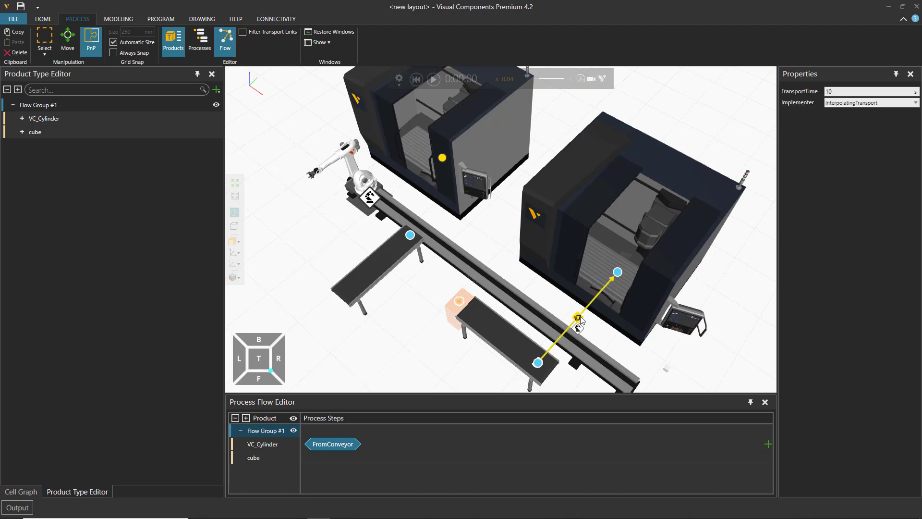
pyautogui.press('Delete')
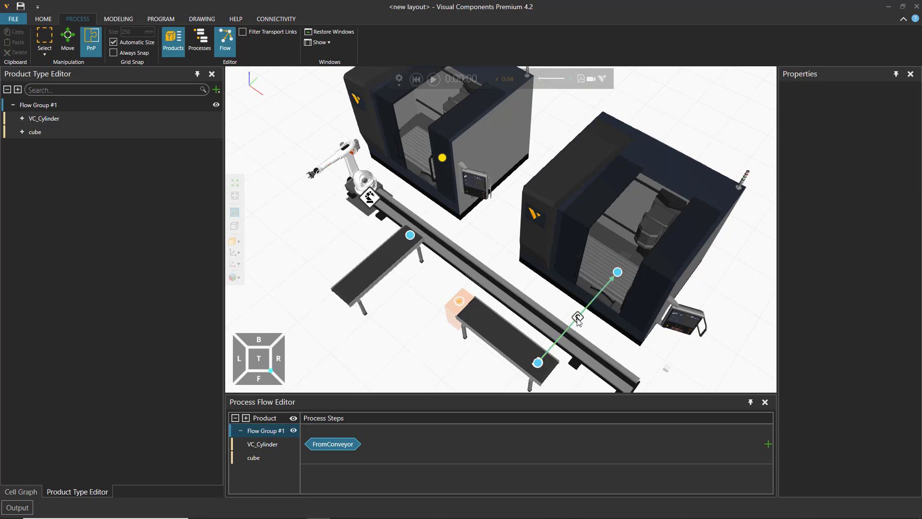
pyautogui.click(579, 319)
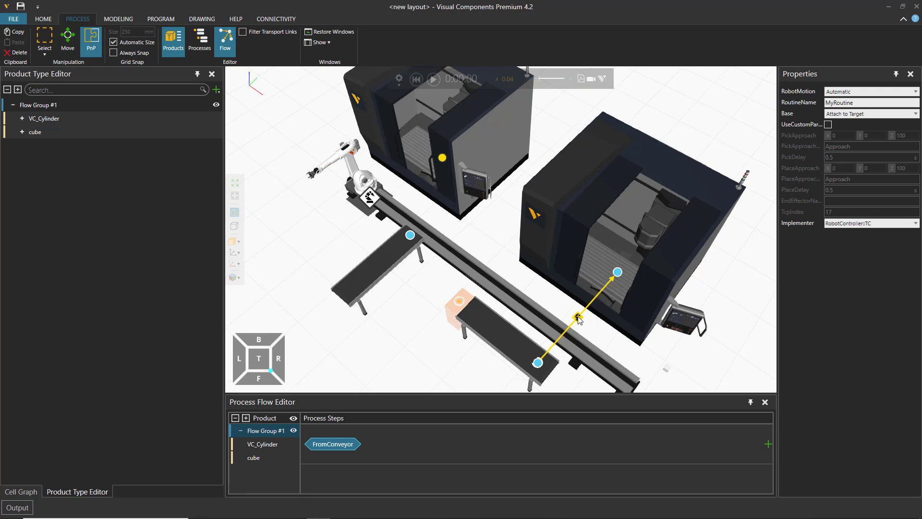
pyautogui.press('Delete')
pyautogui.click(344, 445)
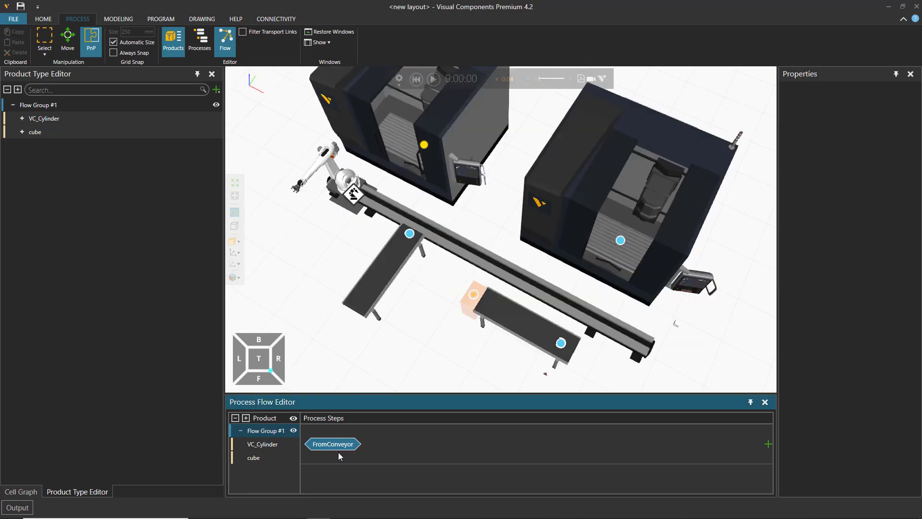
pyautogui.press('Delete')
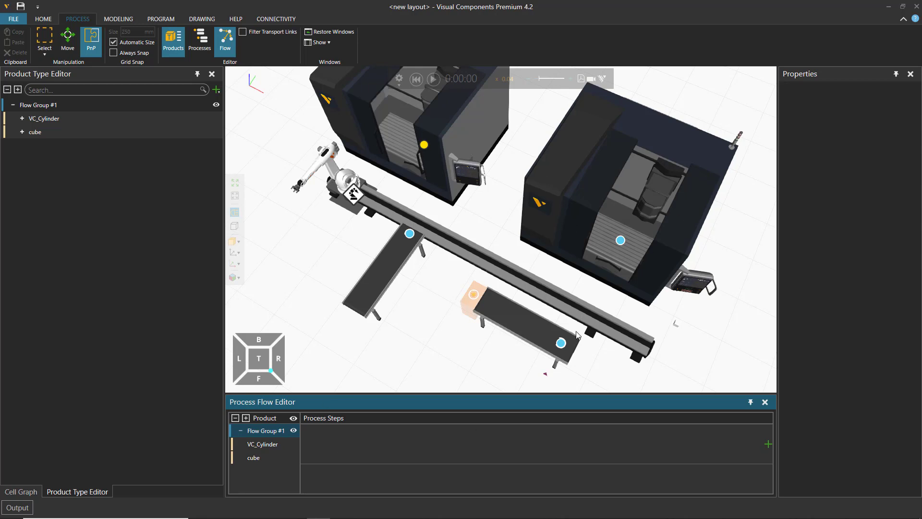
# Step: Try the sequence FromConveyor to Parametric Vertical Mill in Flow Group #1, and delete the InterpolatingTransport links to both mills
pyautogui.hotkey('ctrl', 'z')
pyautogui.moveTo(615, 305)
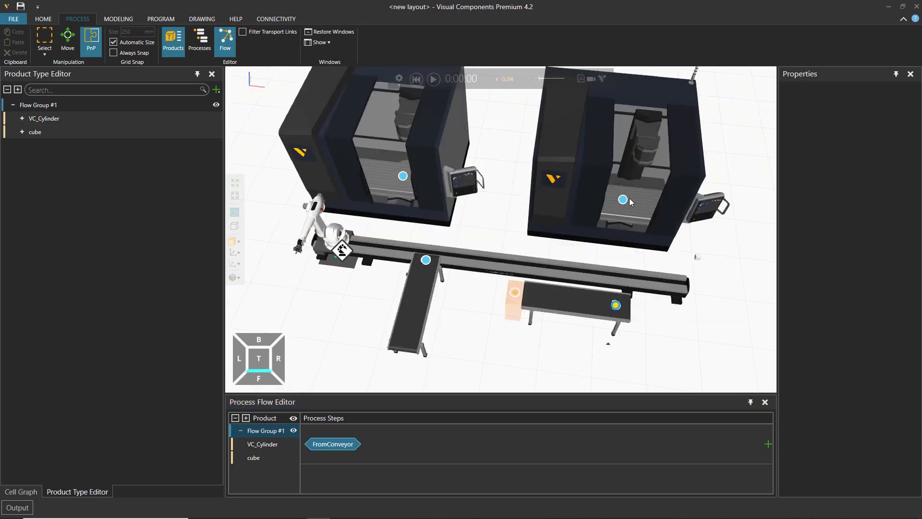
pyautogui.moveTo(625, 202)
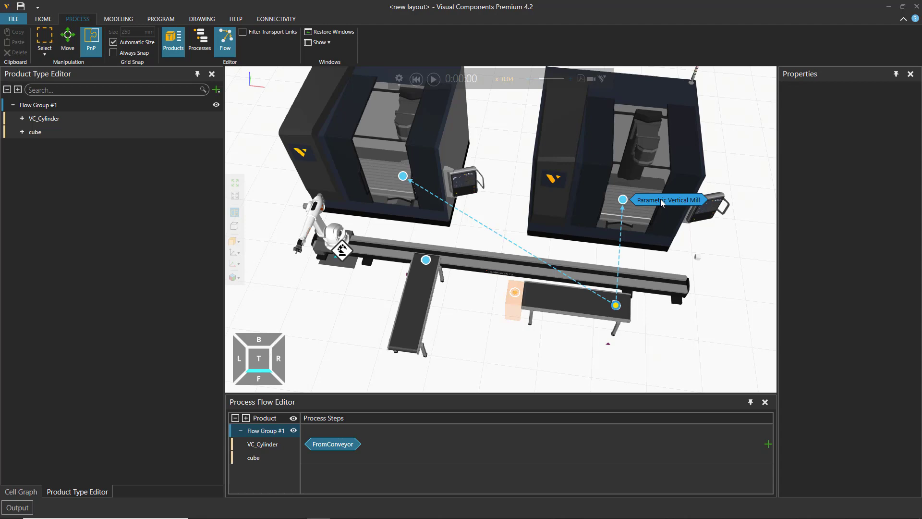
pyautogui.click(661, 199)
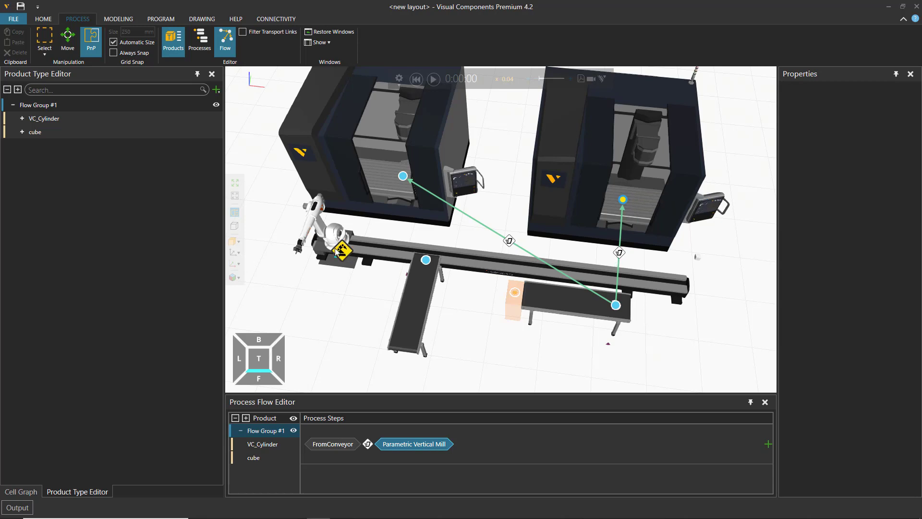
pyautogui.click(620, 253)
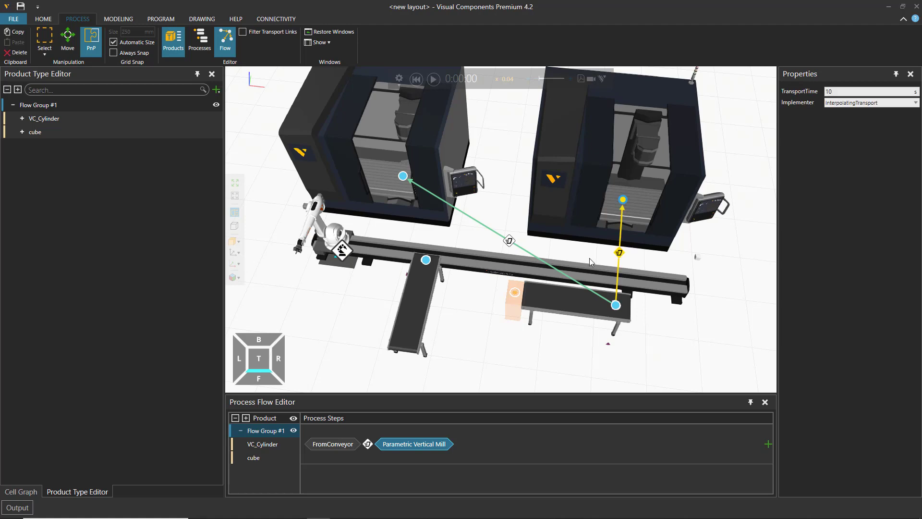
pyautogui.press('Delete')
pyautogui.click(510, 240)
pyautogui.press('Delete')
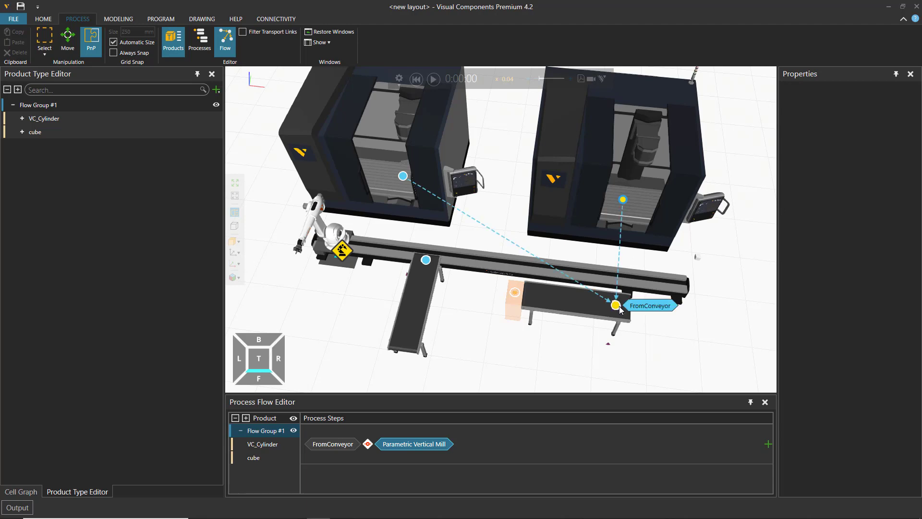
# Step: Try RobotController transport from the mills back to FromConveyor, and delete its links along with all steps of Flow Group #1
pyautogui.click(648, 306)
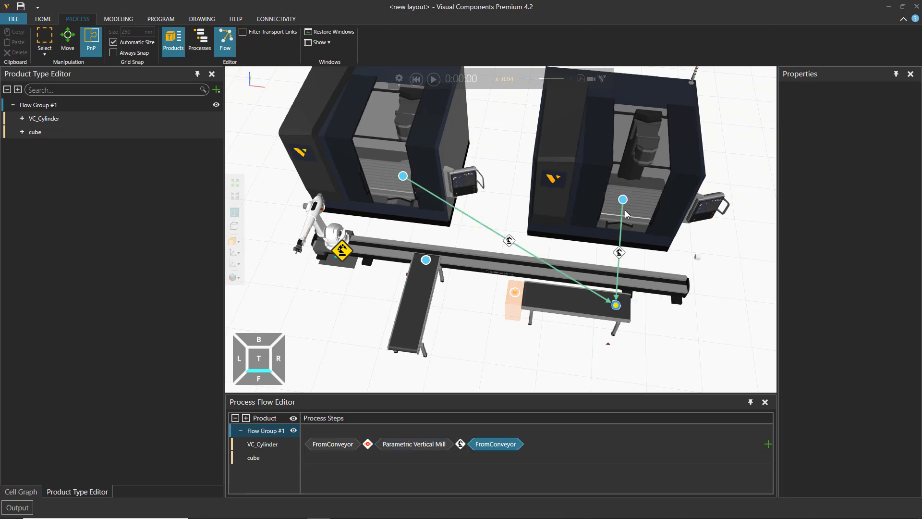
pyautogui.click(510, 242)
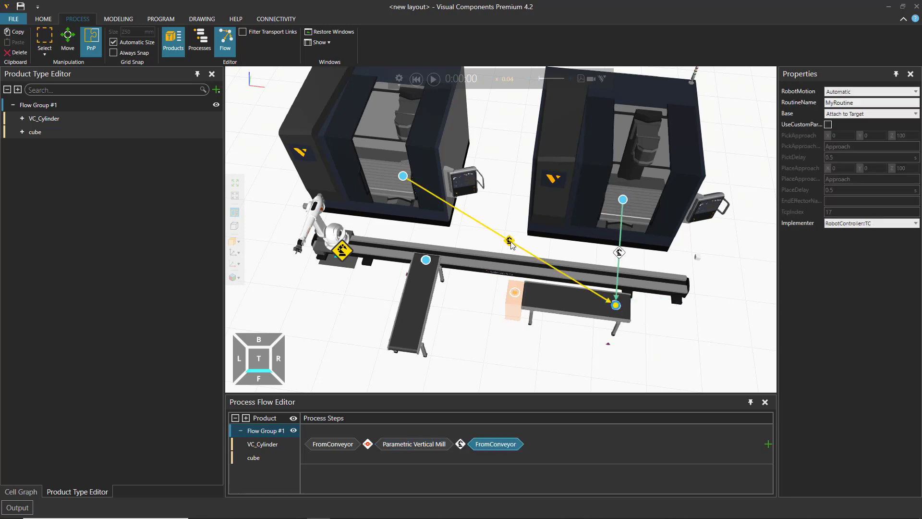
pyautogui.press('Delete')
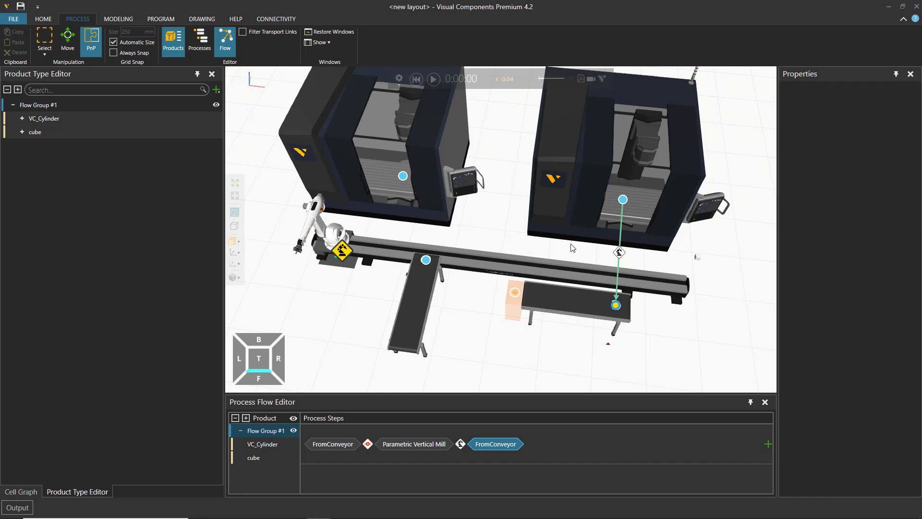
pyautogui.click(621, 254)
pyautogui.click(477, 444)
pyautogui.press('Delete')
pyautogui.press('Delete')
pyautogui.press('Delete')
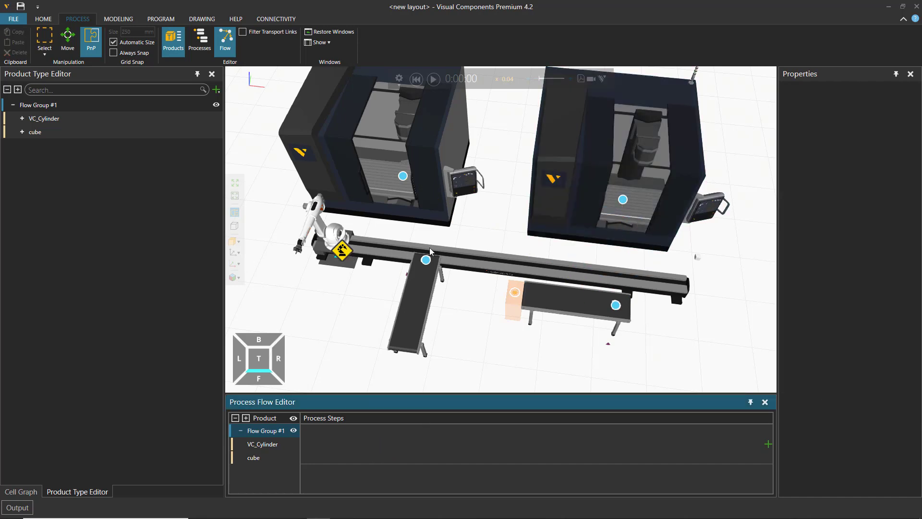
# Step: Build Flow Group #1's sequence FromConveyor, Parametric Vertical Mill, ToConveyor with RobotController transport links through both milling machines
pyautogui.click(616, 305)
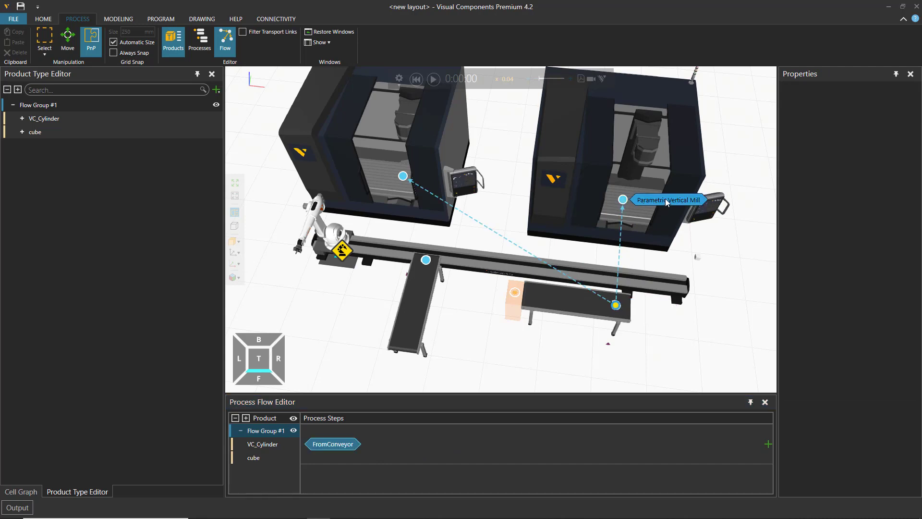
pyautogui.click(666, 201)
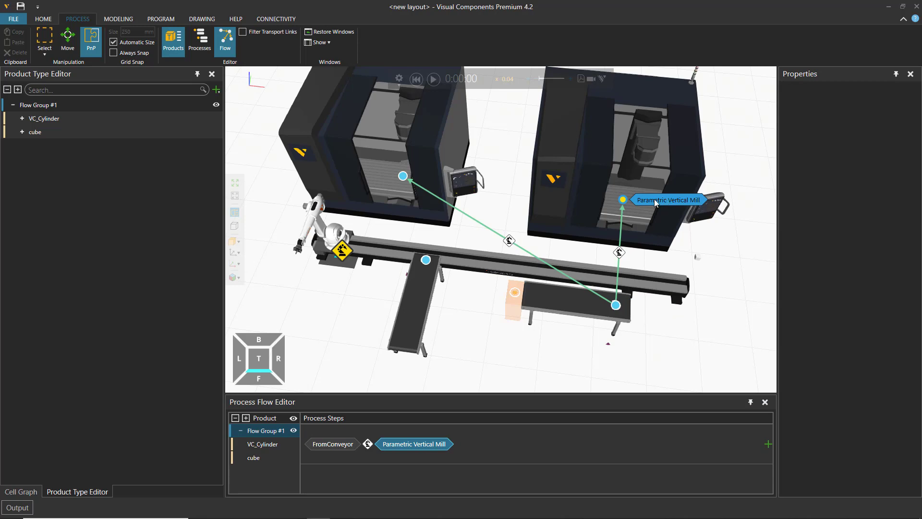
pyautogui.moveTo(446, 262)
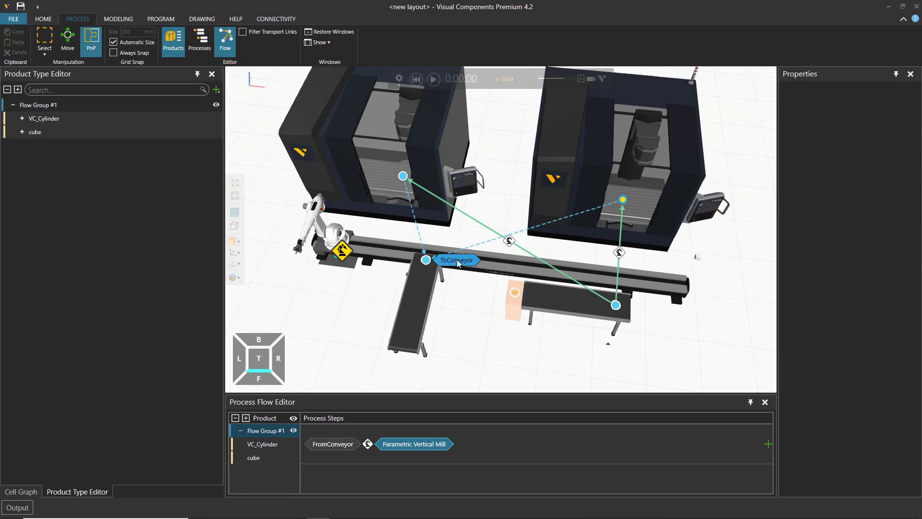
pyautogui.click(457, 259)
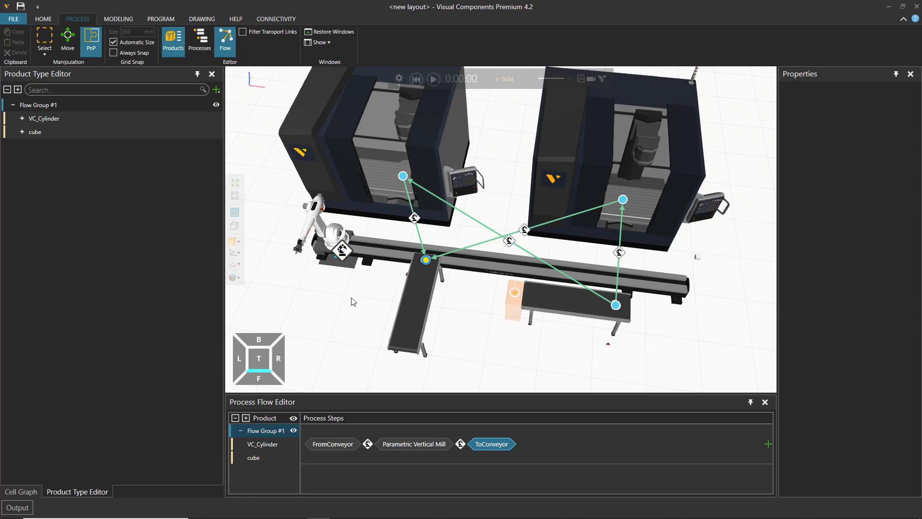
# Step: Run the simulation of the two-mill cell and raise its speed to x 0.08
pyautogui.moveTo(355, 323); pyautogui.dragTo(354, 283, button='right')
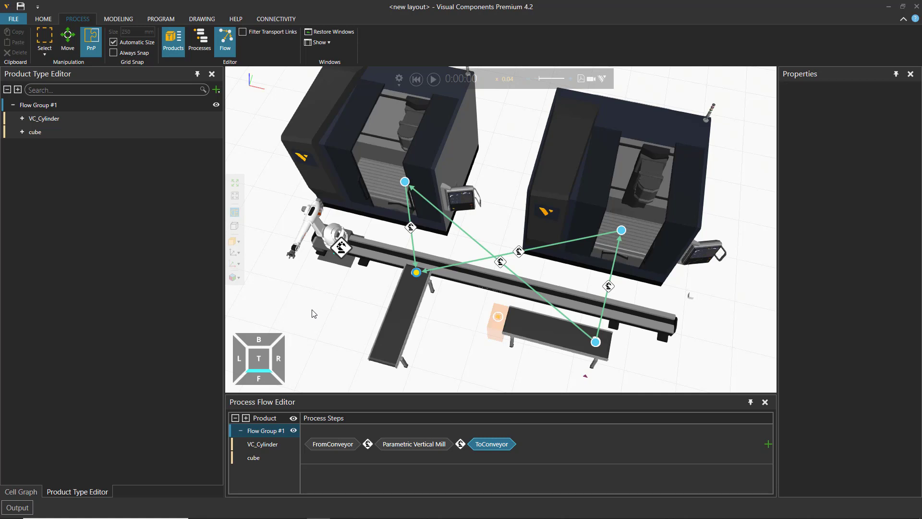
pyautogui.moveTo(330, 341); pyautogui.dragTo(327, 330, button='right')
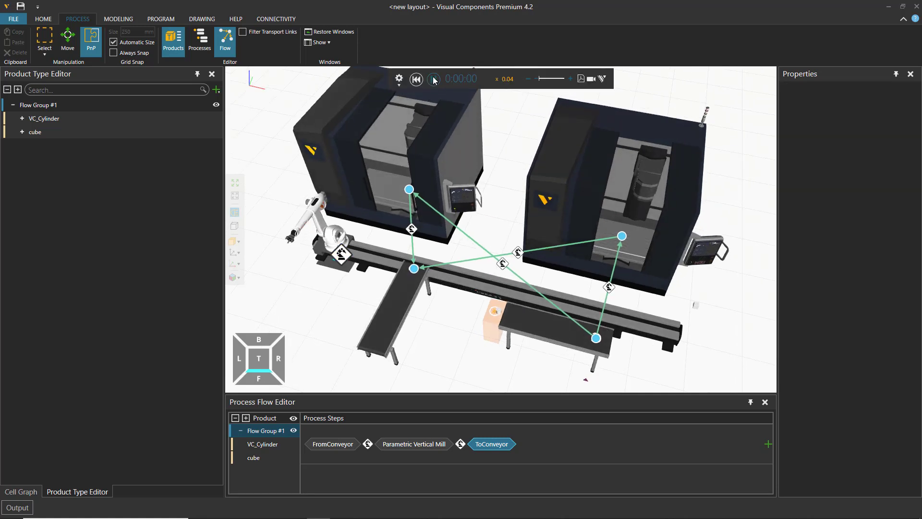
pyautogui.click(570, 78)
pyautogui.click(571, 80)
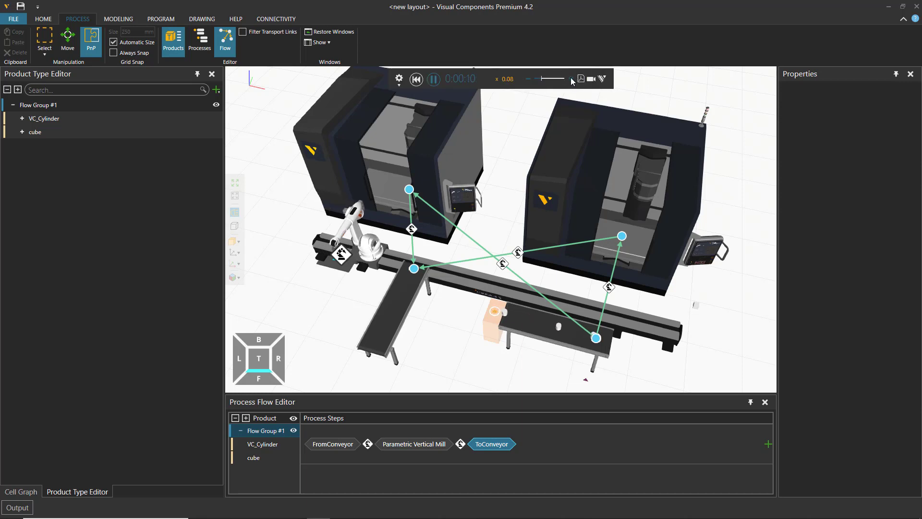